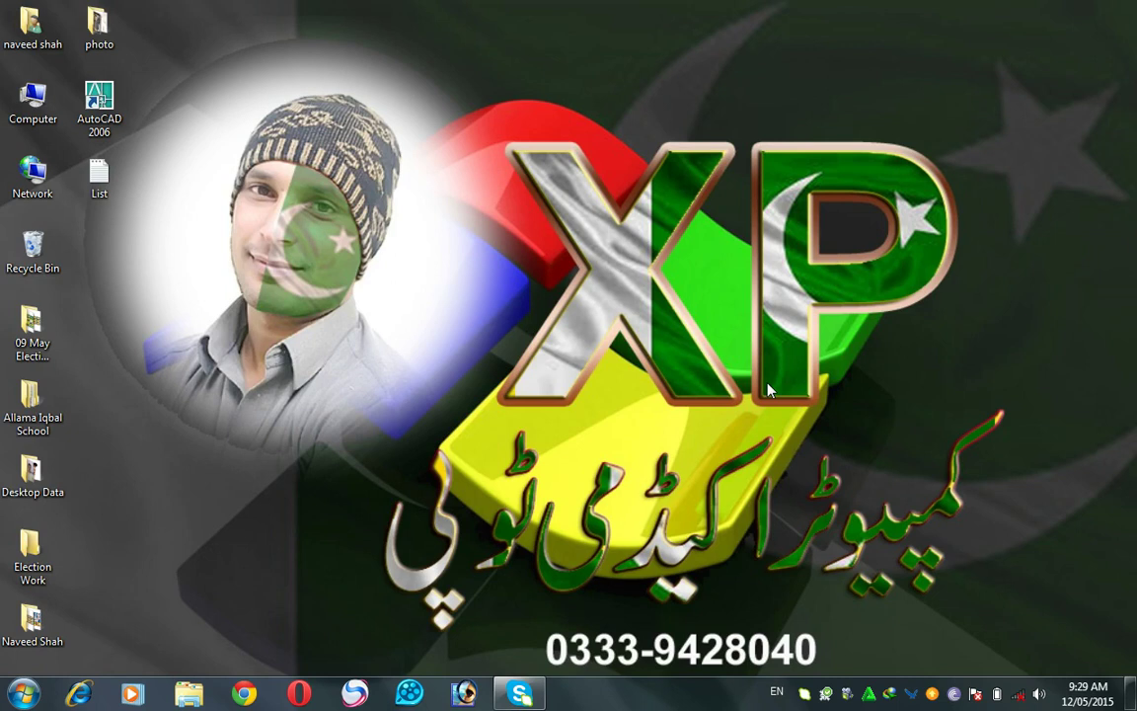
# Launch Excel 2010 by searching 'excel' from the Start menu
pyautogui.click(22, 693)
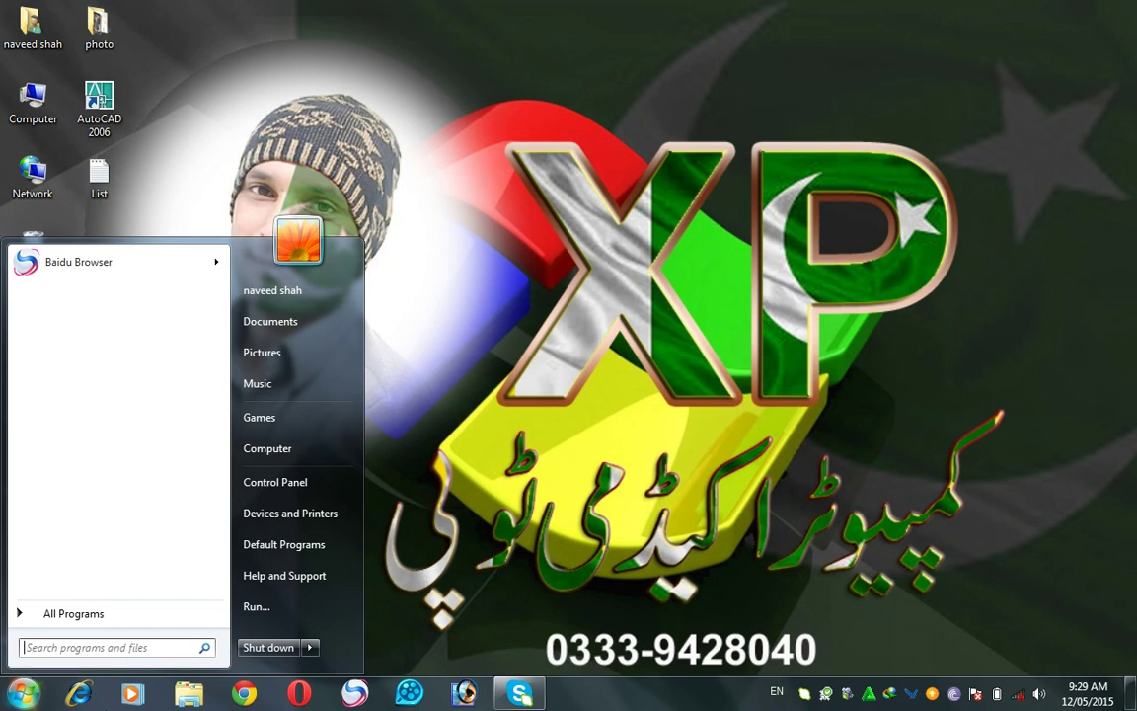
pyautogui.write('excel')
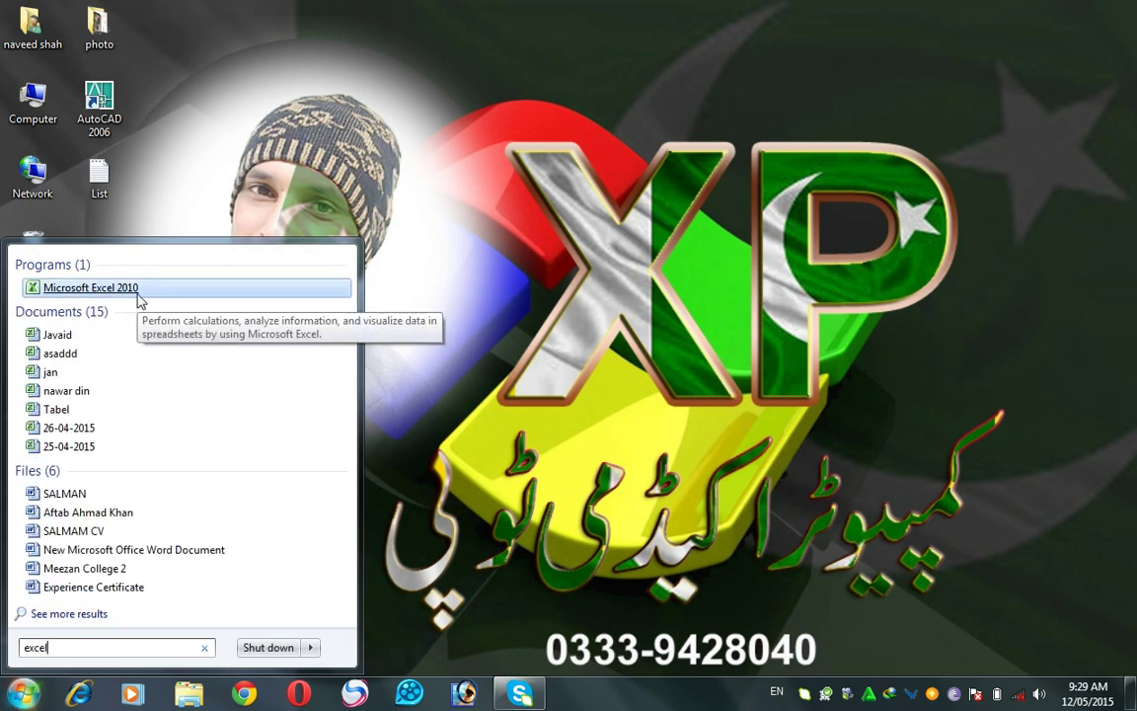
pyautogui.click(138, 291)
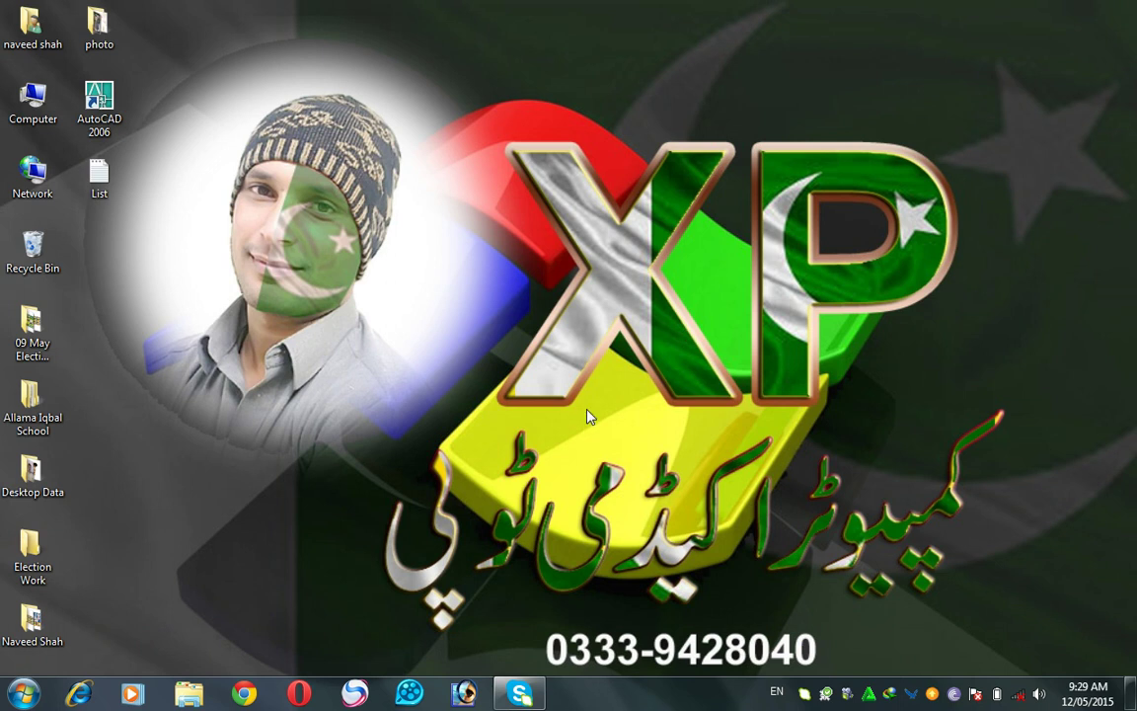
# Start Excel from the Run dialog with 'excel', then close the new Excel window
pyautogui.click(30, 693)
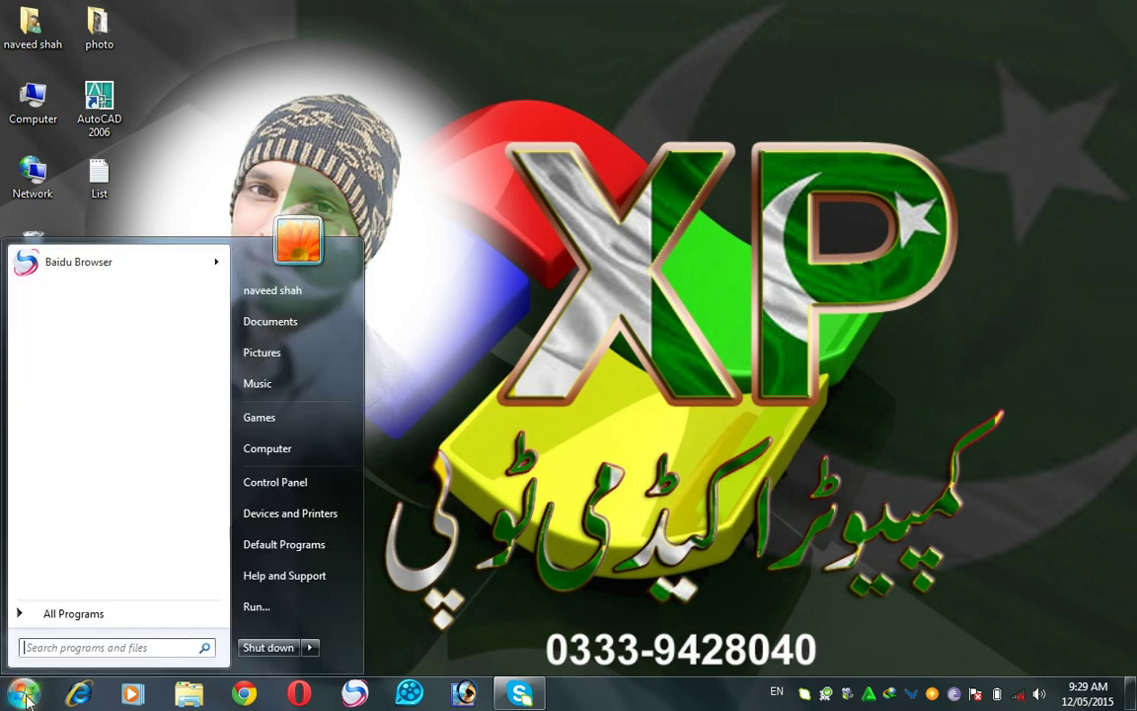
pyautogui.click(255, 610)
pyautogui.write('excel')
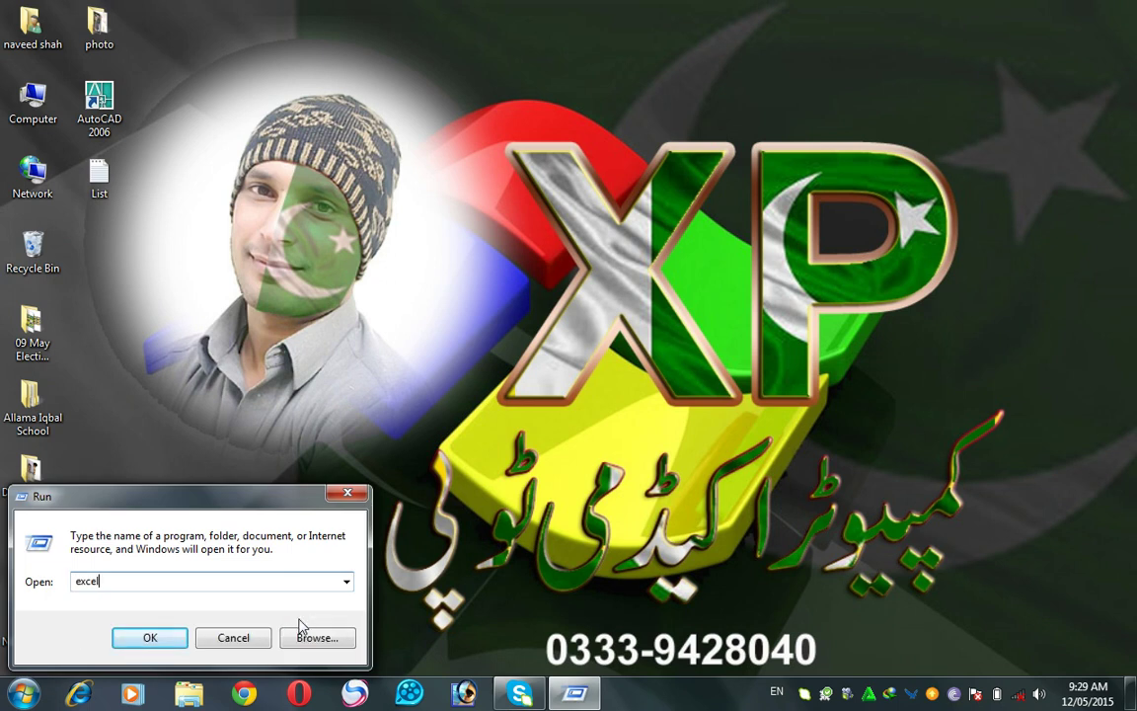
pyautogui.click(168, 641)
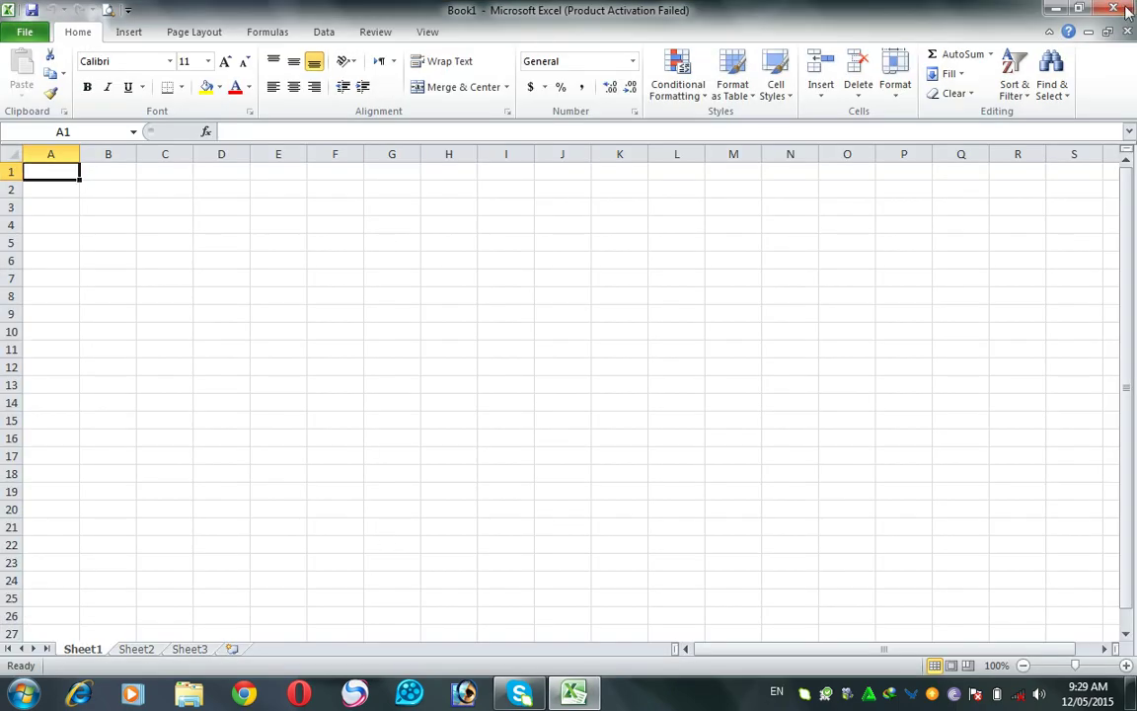
pyautogui.click(1123, 8)
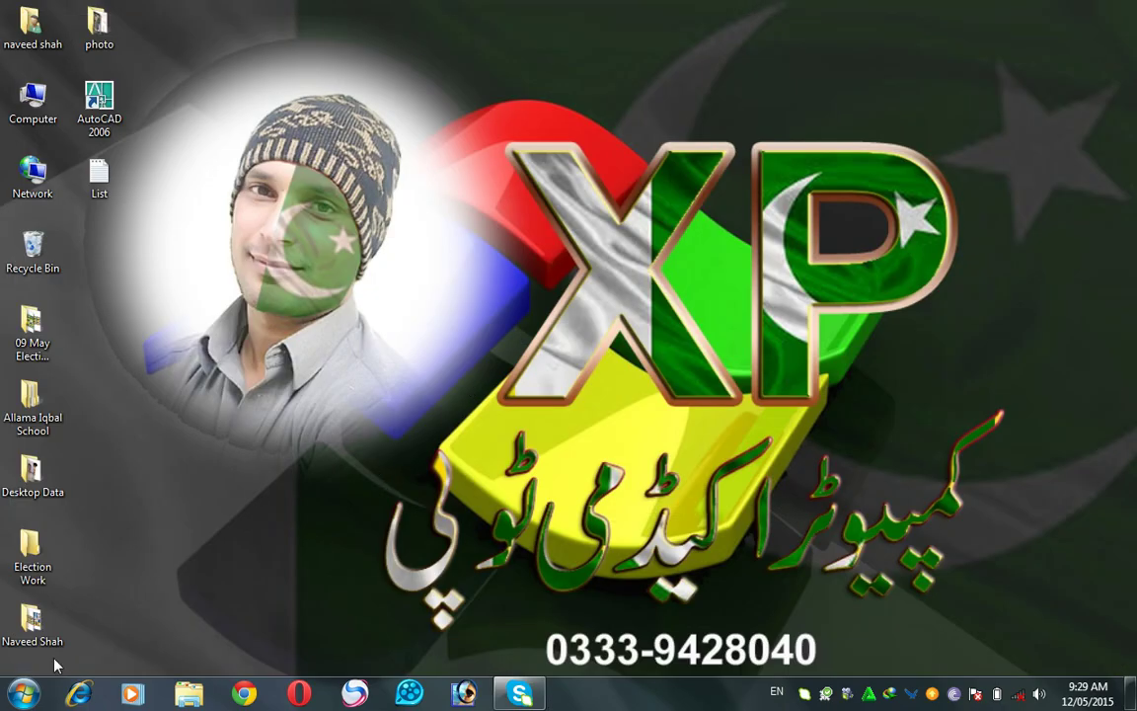
# Relaunch Excel 2010 by running 'excel' from the Win+R Run box
pyautogui.click(24, 693)
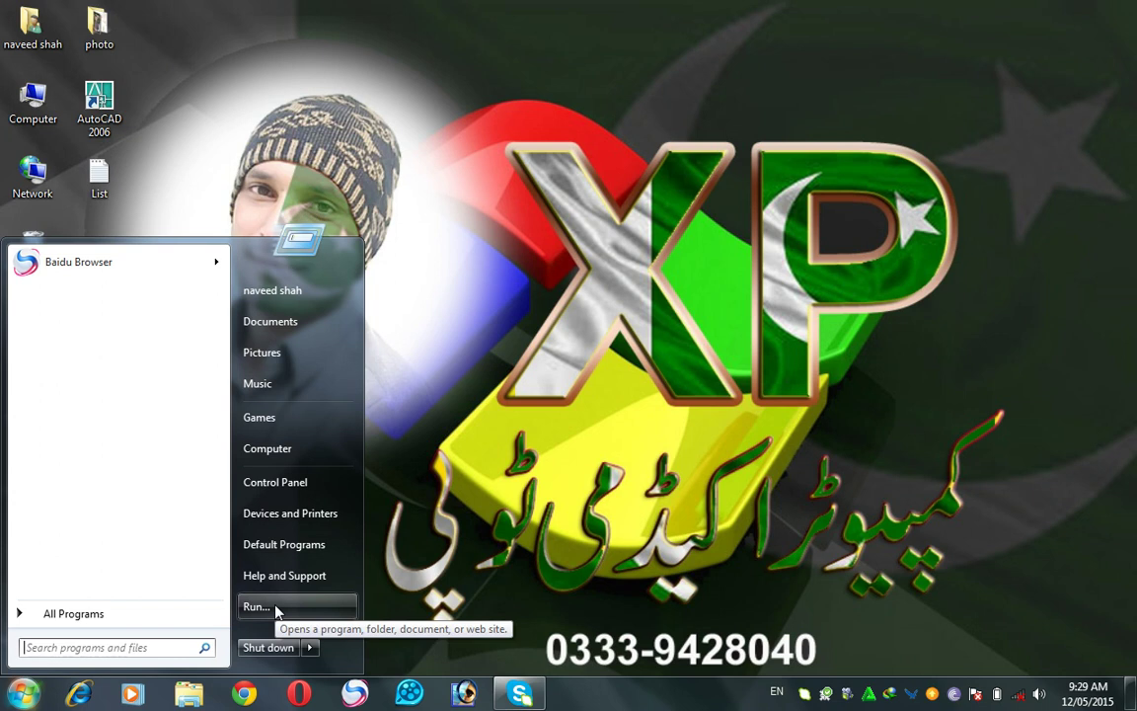
pyautogui.click(488, 536)
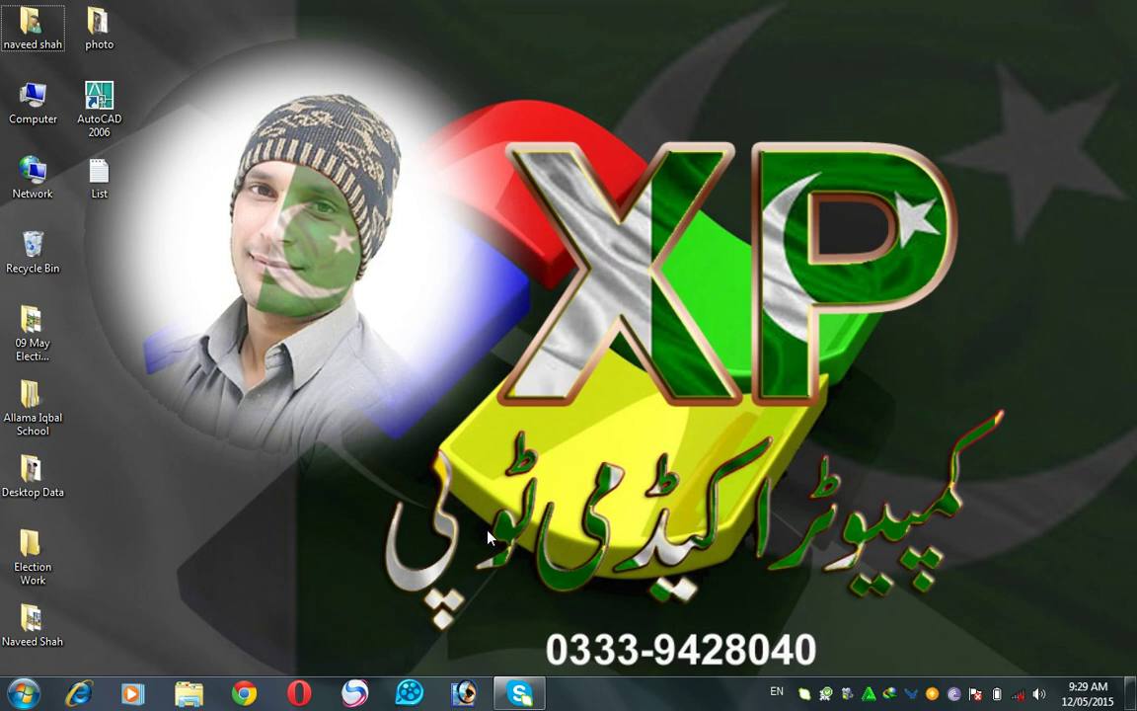
pyautogui.press('super+r')
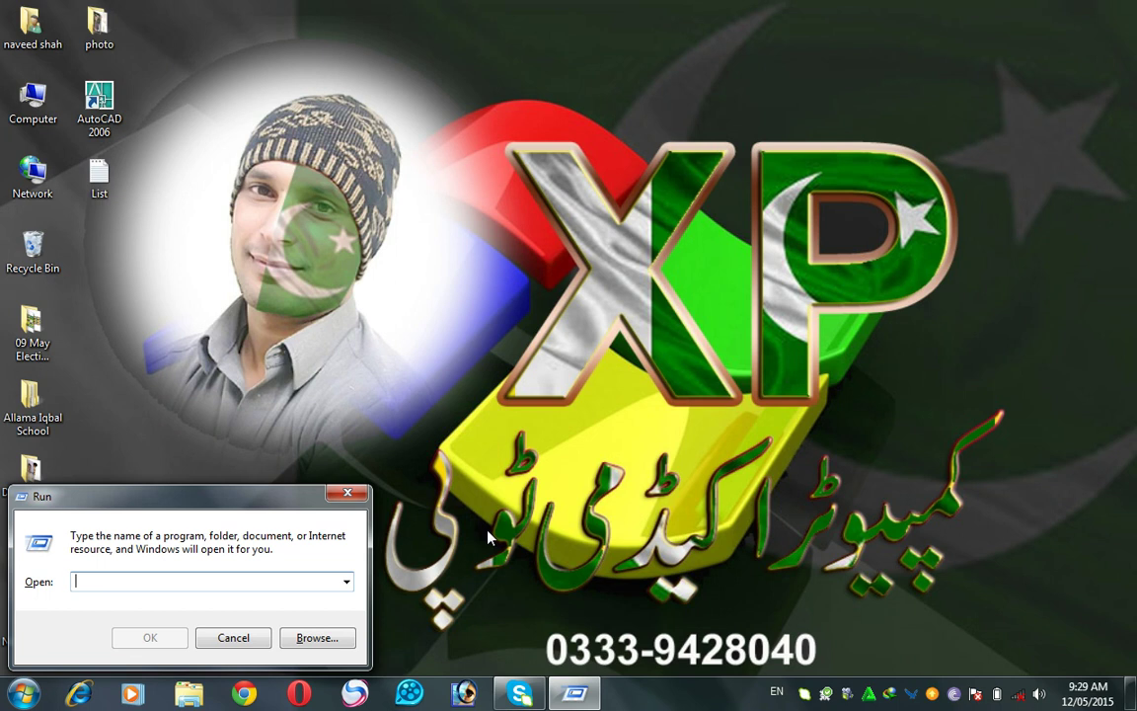
pyautogui.write('excel')
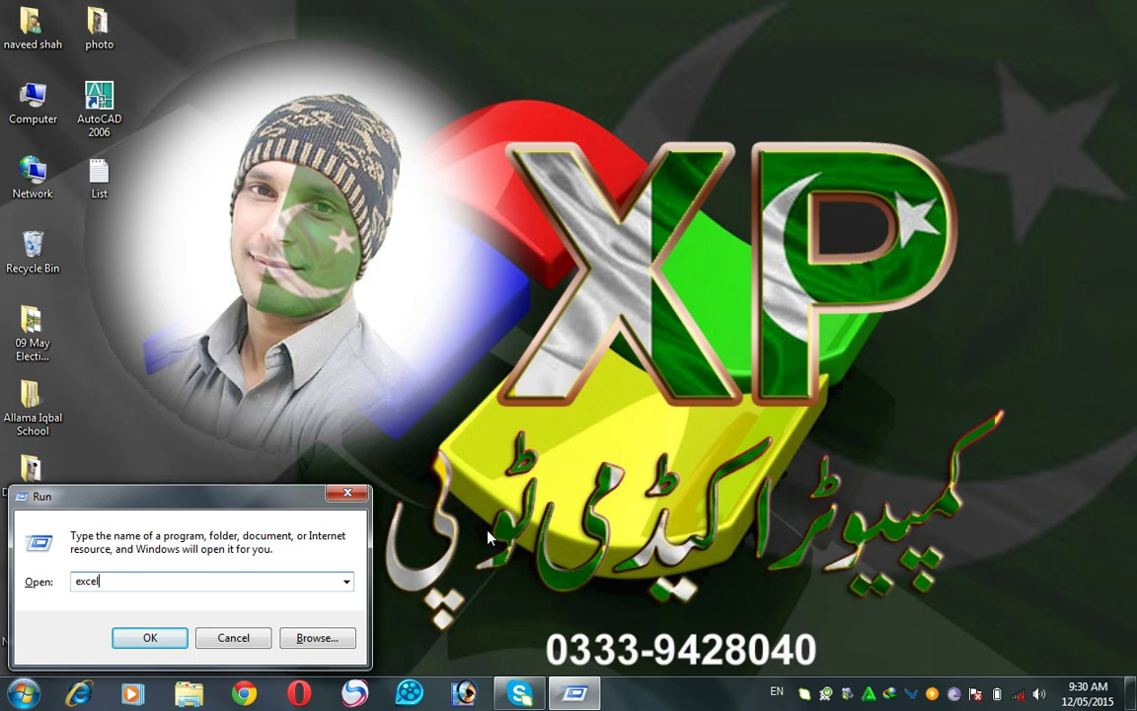
pyautogui.press('Return')
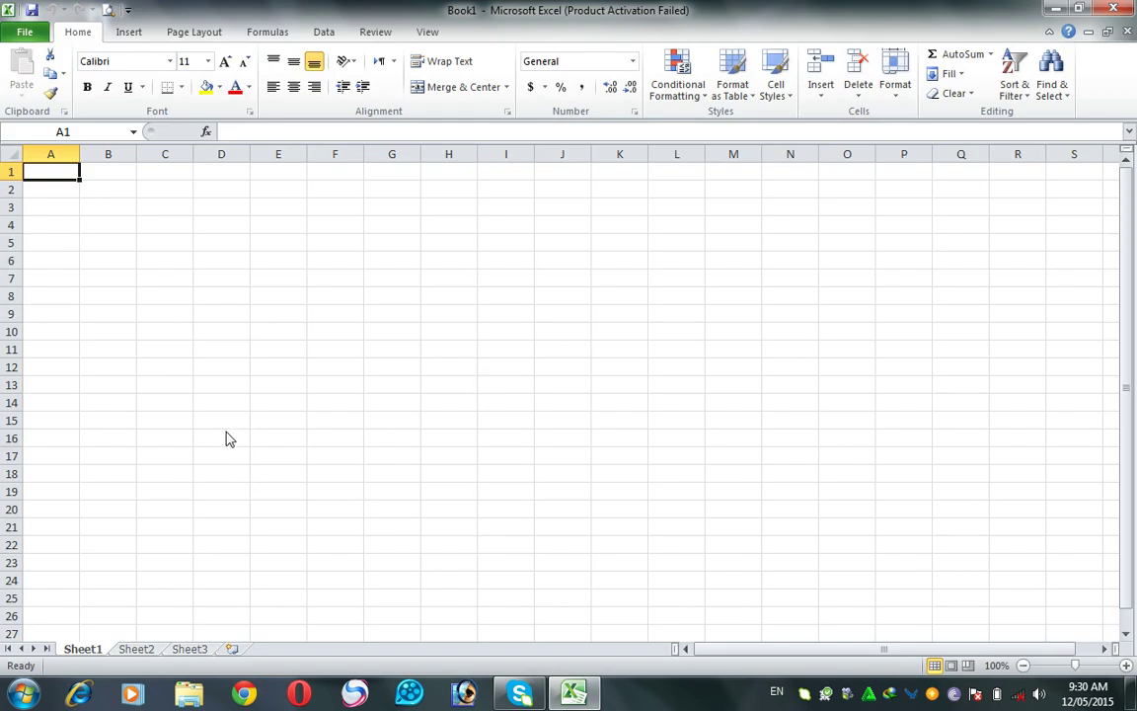
pyautogui.click(747, 514)
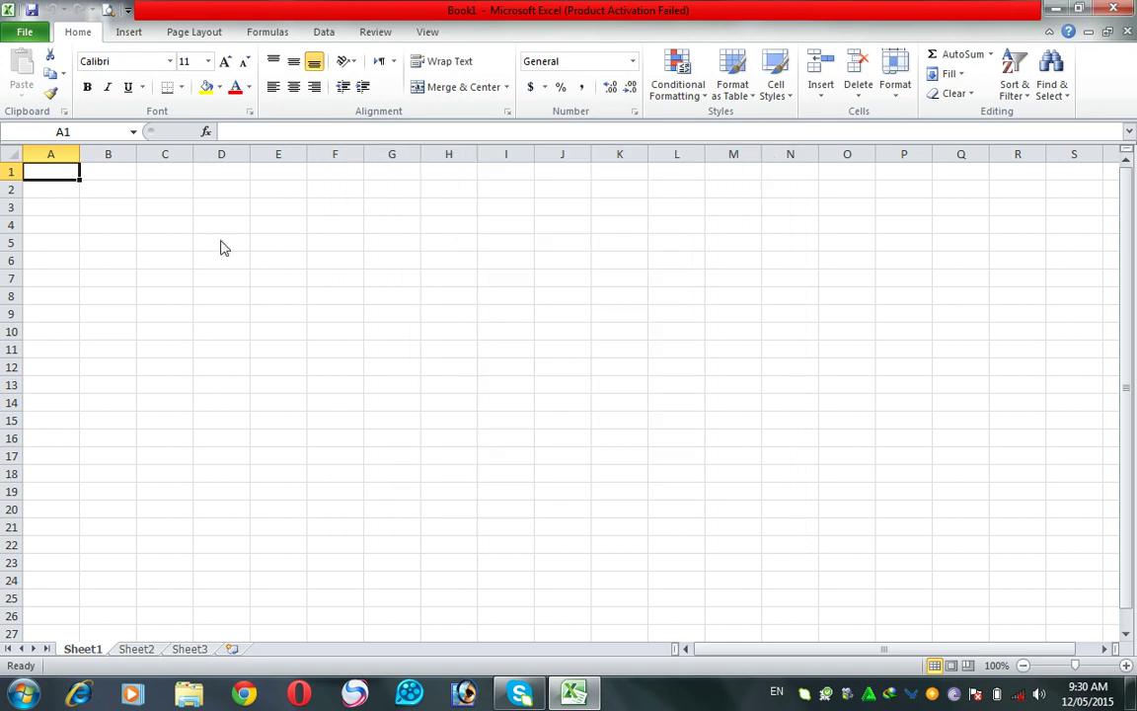
pyautogui.moveTo(56, 181); pyautogui.dragTo(63, 358)
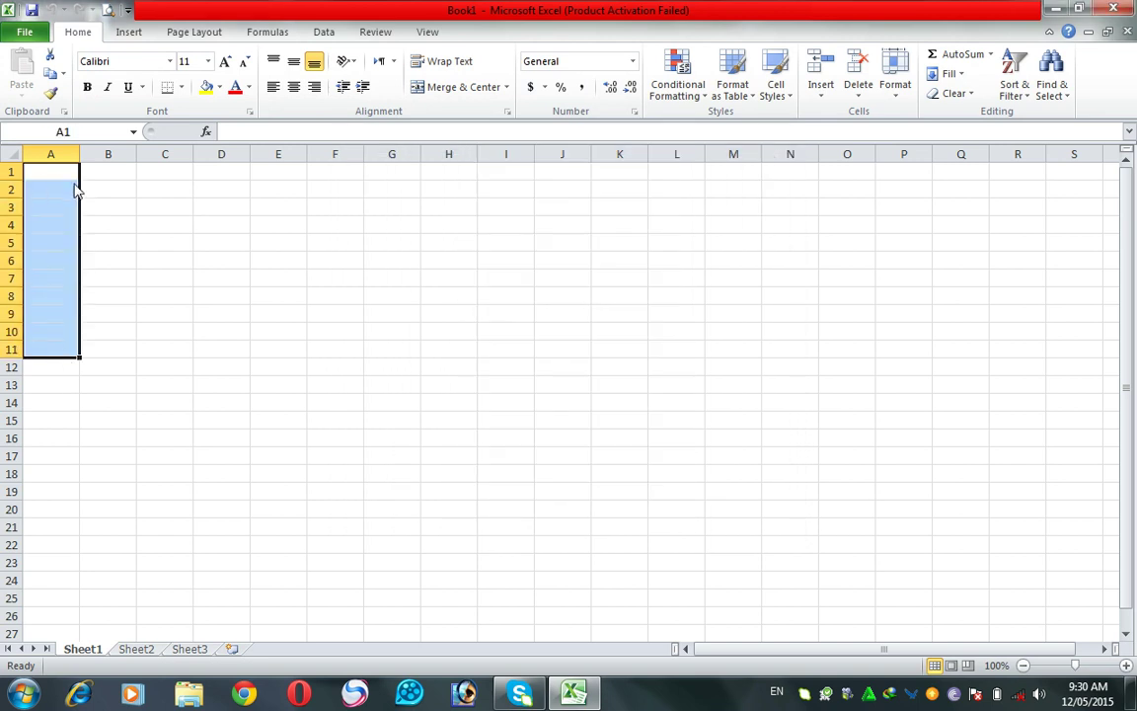
pyautogui.moveTo(56, 175); pyautogui.dragTo(66, 364)
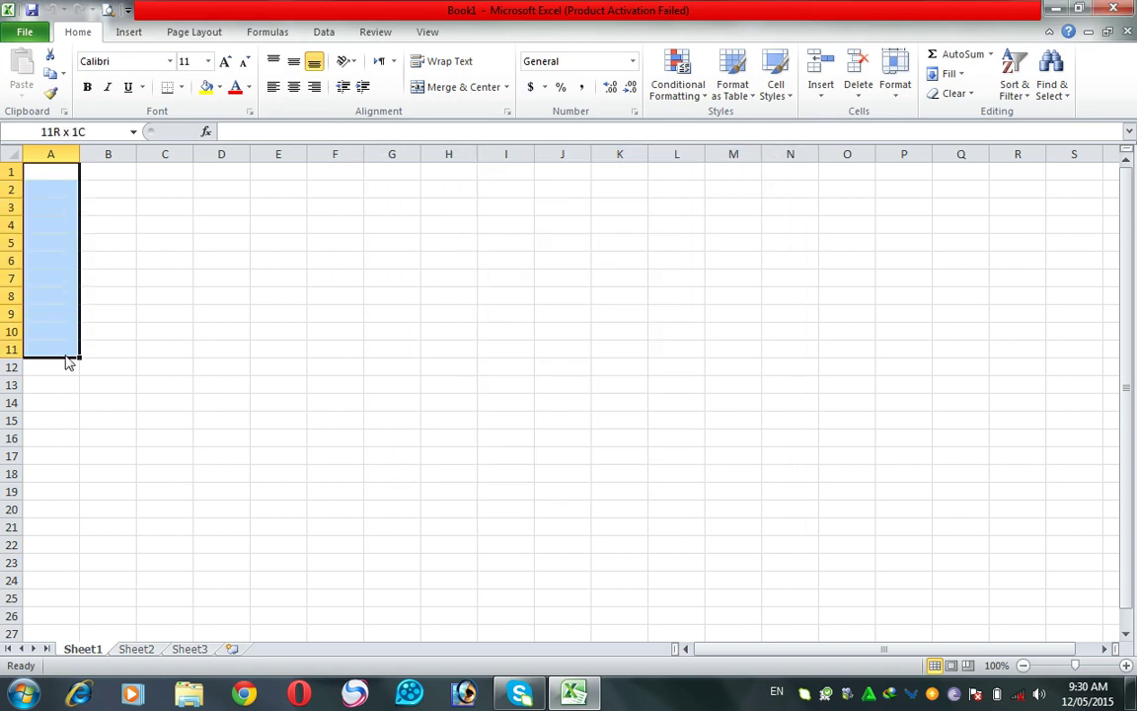
pyautogui.click(108, 178)
pyautogui.moveTo(109, 177); pyautogui.dragTo(111, 360)
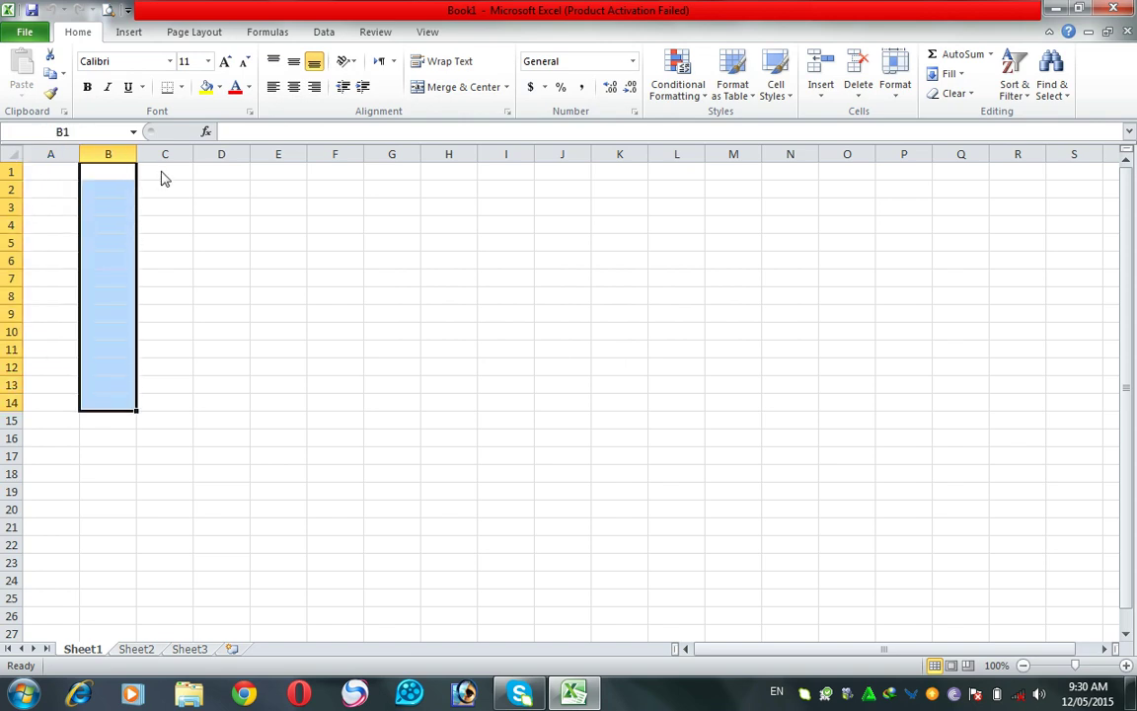
pyautogui.moveTo(162, 176); pyautogui.dragTo(161, 400)
pyautogui.moveTo(57, 174); pyautogui.dragTo(56, 426)
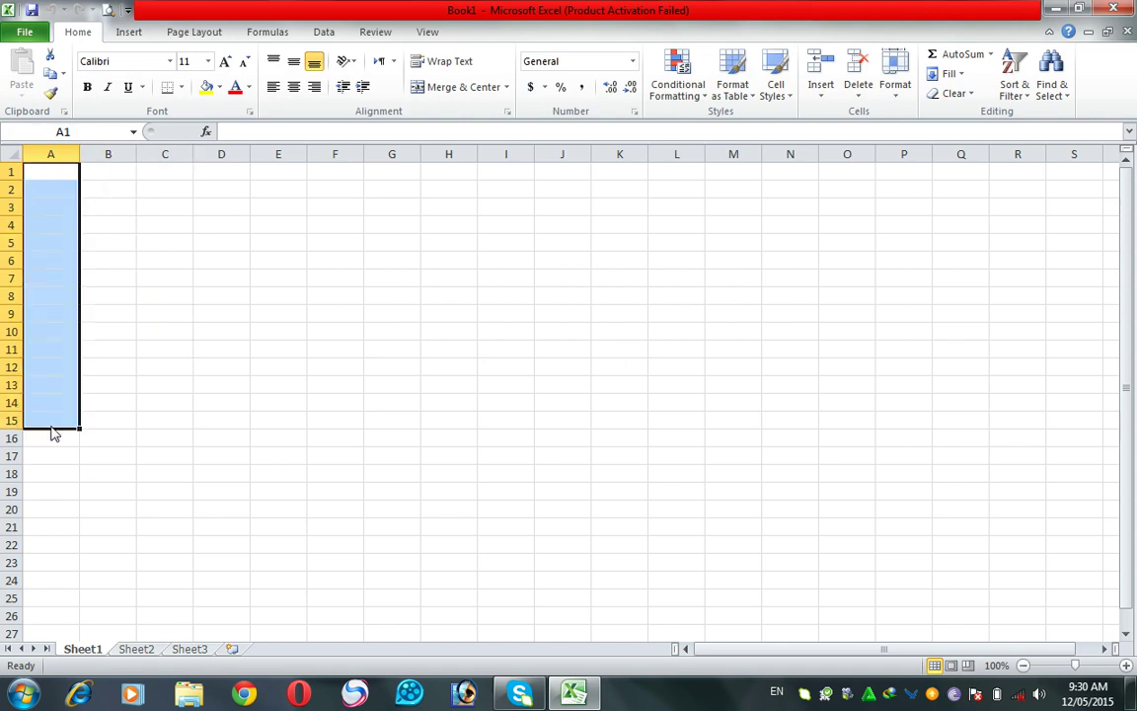
pyautogui.click(69, 177)
pyautogui.moveTo(74, 178); pyautogui.dragTo(393, 175)
pyautogui.moveTo(64, 348)
pyautogui.mouseDown()
pyautogui.moveTo(403, 336)
pyautogui.moveTo(394, 350)
pyautogui.mouseUp()
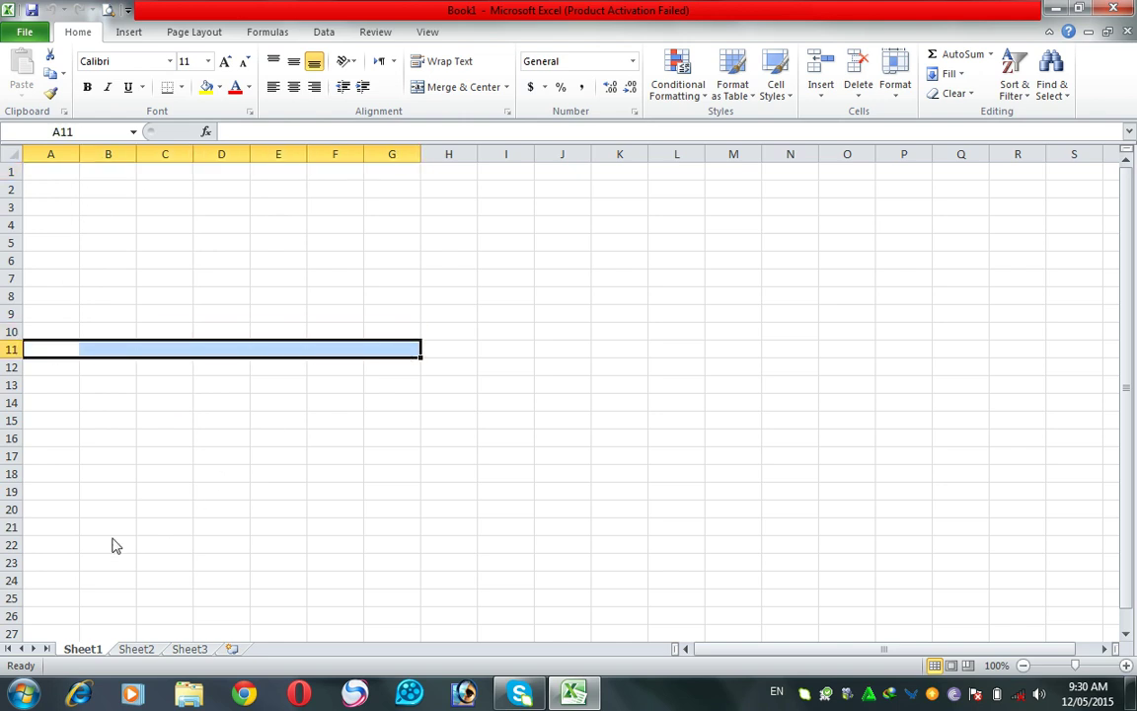
pyautogui.moveTo(72, 529); pyautogui.dragTo(570, 534)
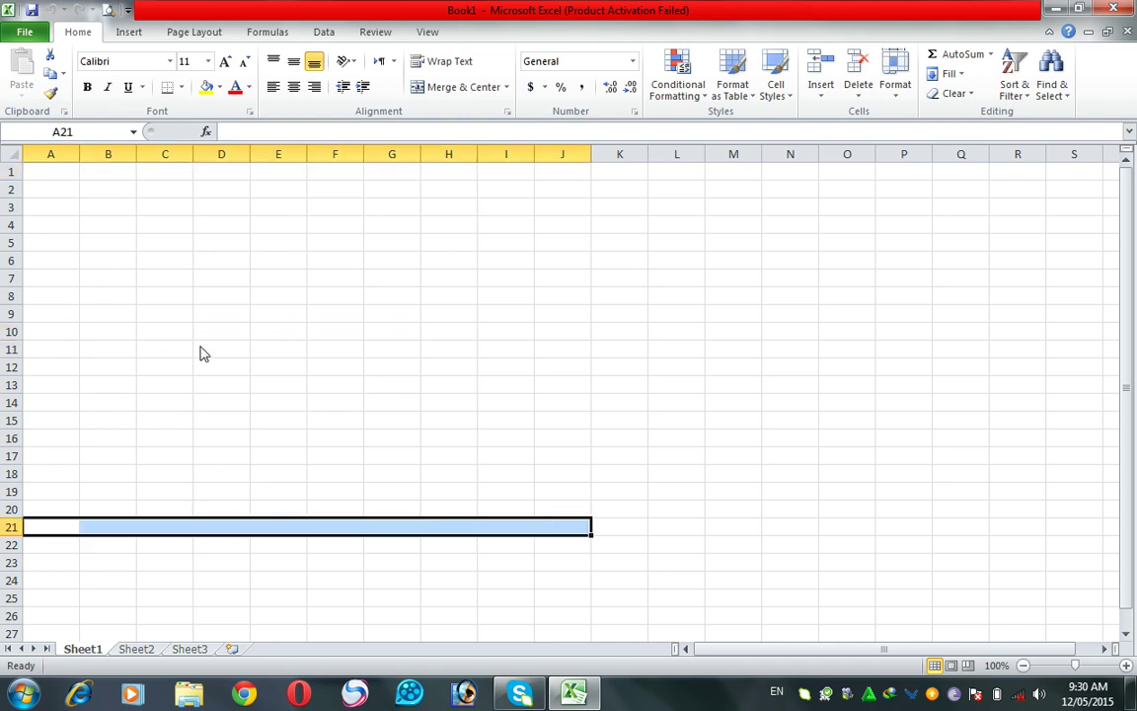
pyautogui.click(119, 306)
pyautogui.click(162, 276)
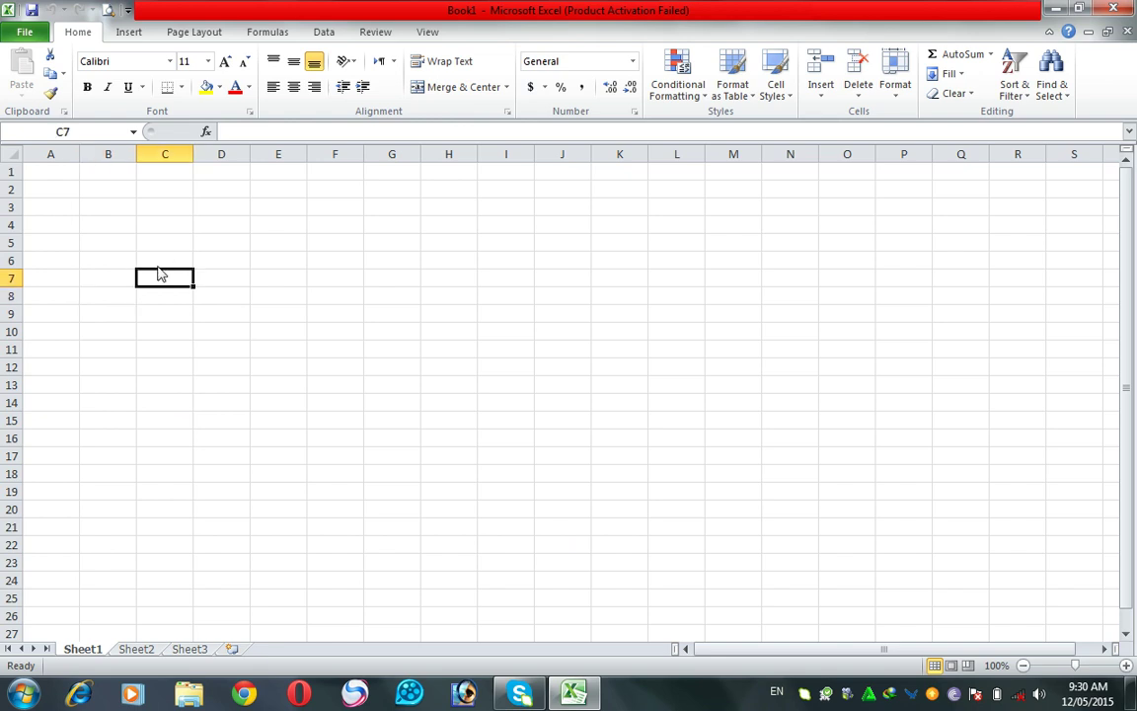
pyautogui.click(162, 247)
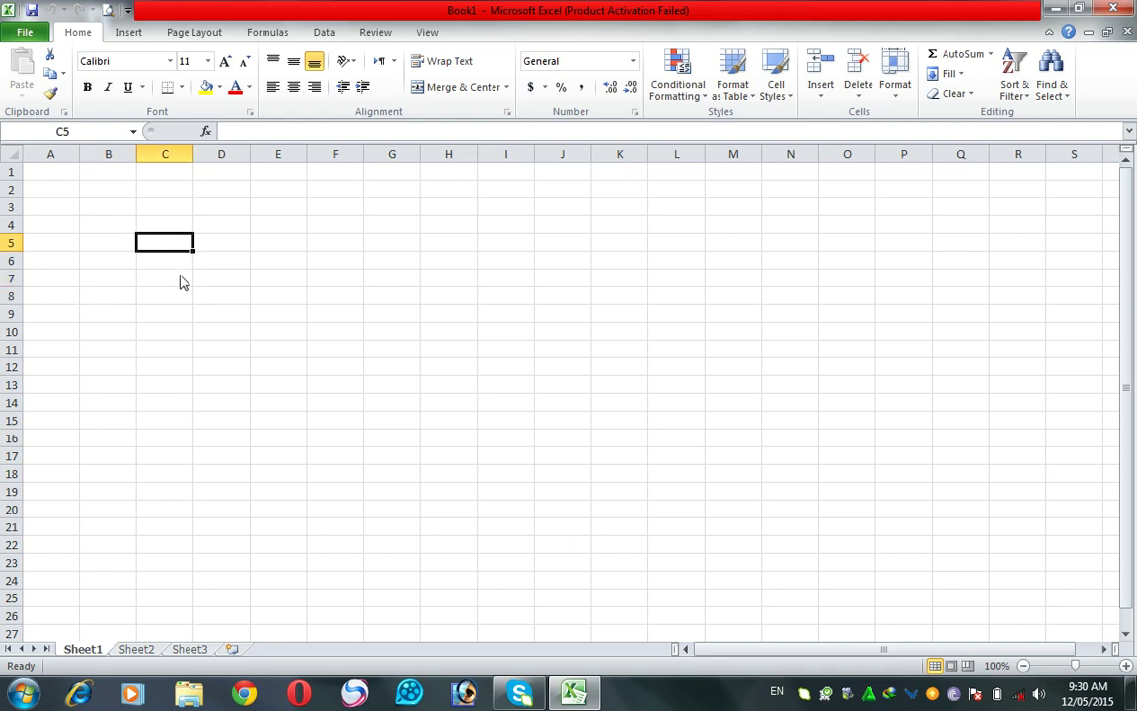
pyautogui.moveTo(99, 173); pyautogui.dragTo(84, 399)
pyautogui.moveTo(62, 229); pyautogui.dragTo(431, 241)
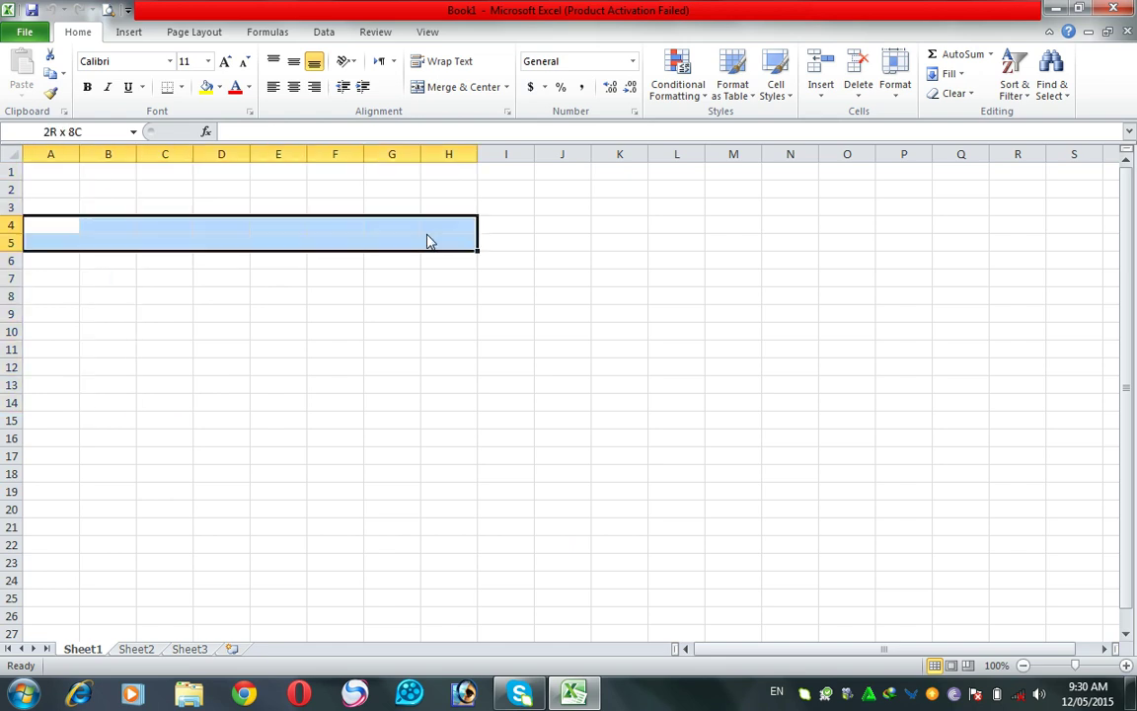
pyautogui.click(172, 252)
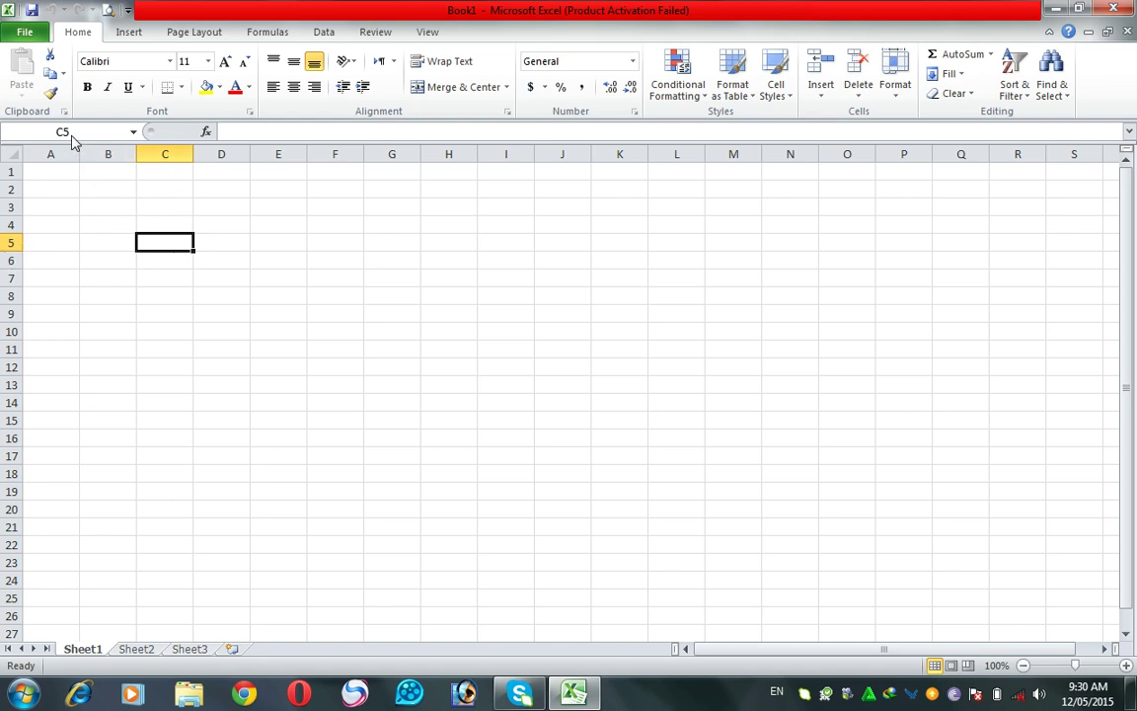
pyautogui.click(292, 350)
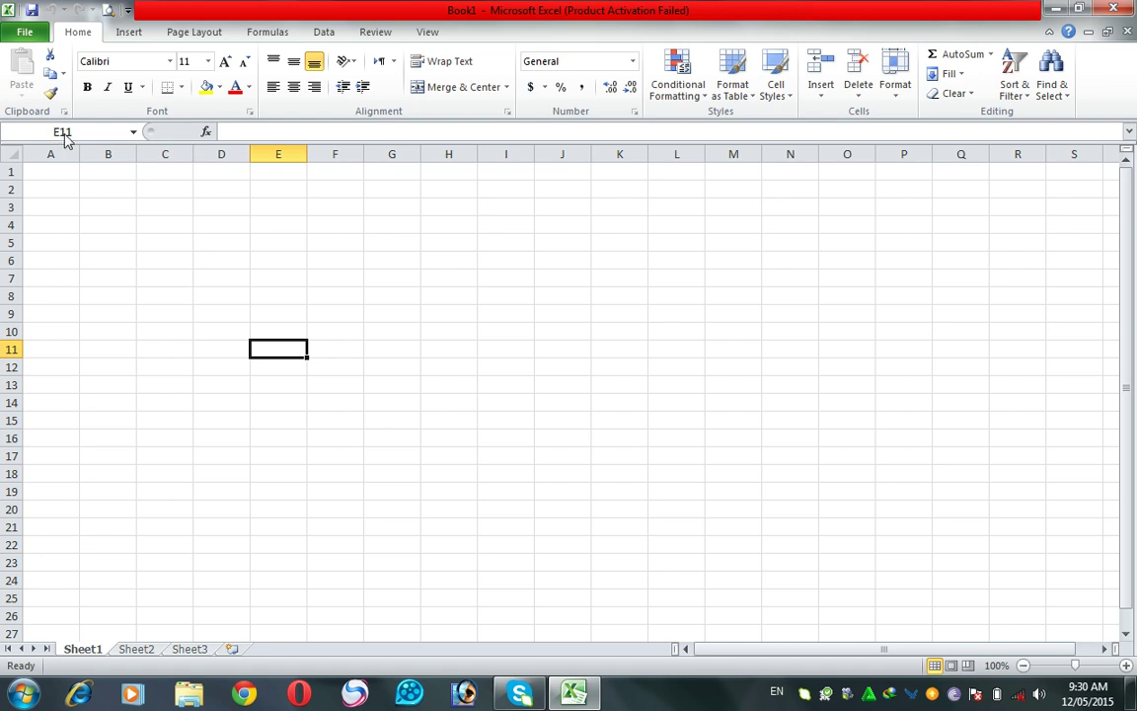
pyautogui.click(135, 334)
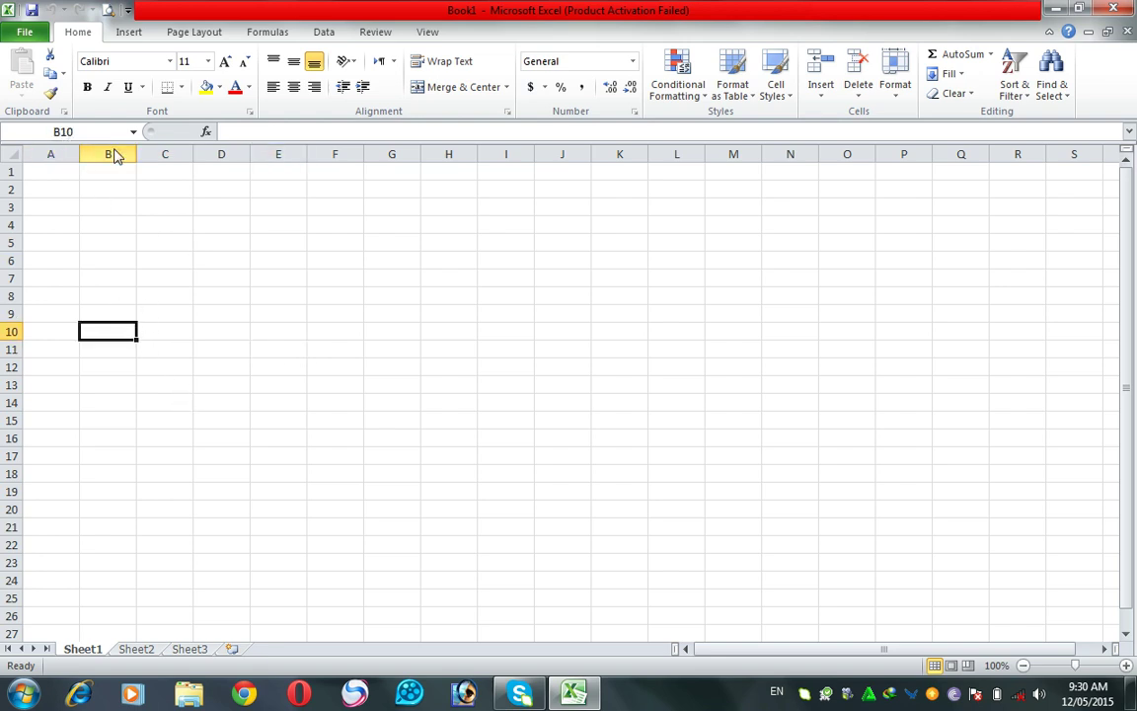
# Enter 50 in C4, 10 in H8, 80 in K6 and 30 in M13
pyautogui.click(146, 225)
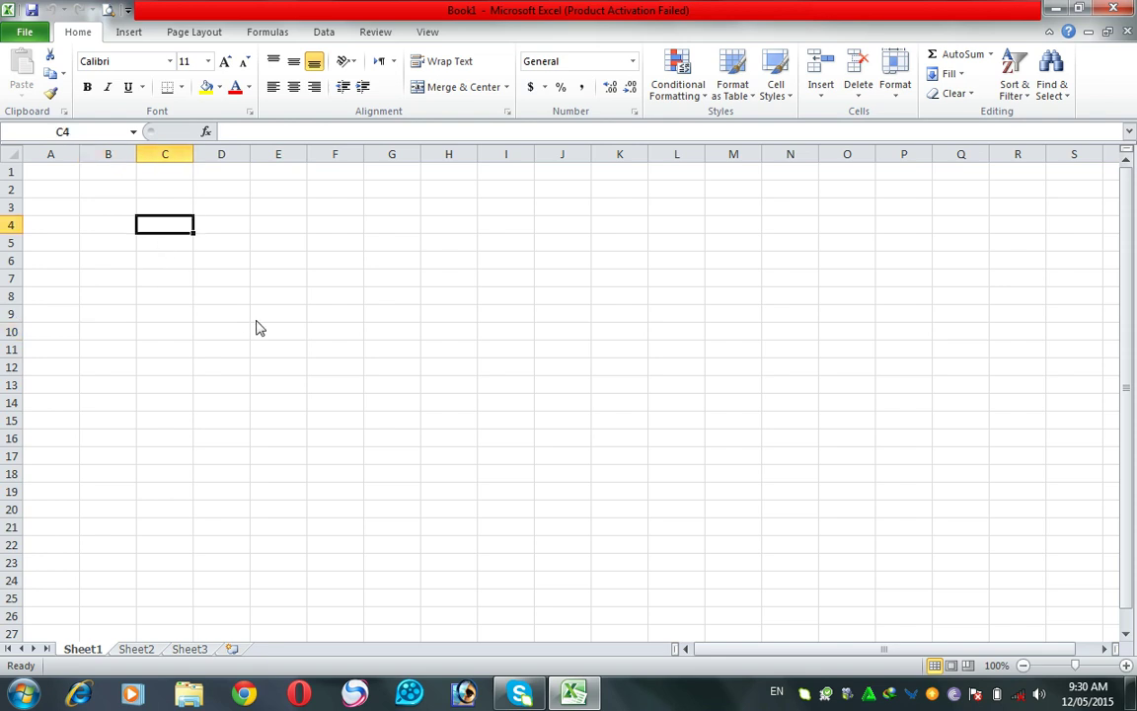
pyautogui.write('50')
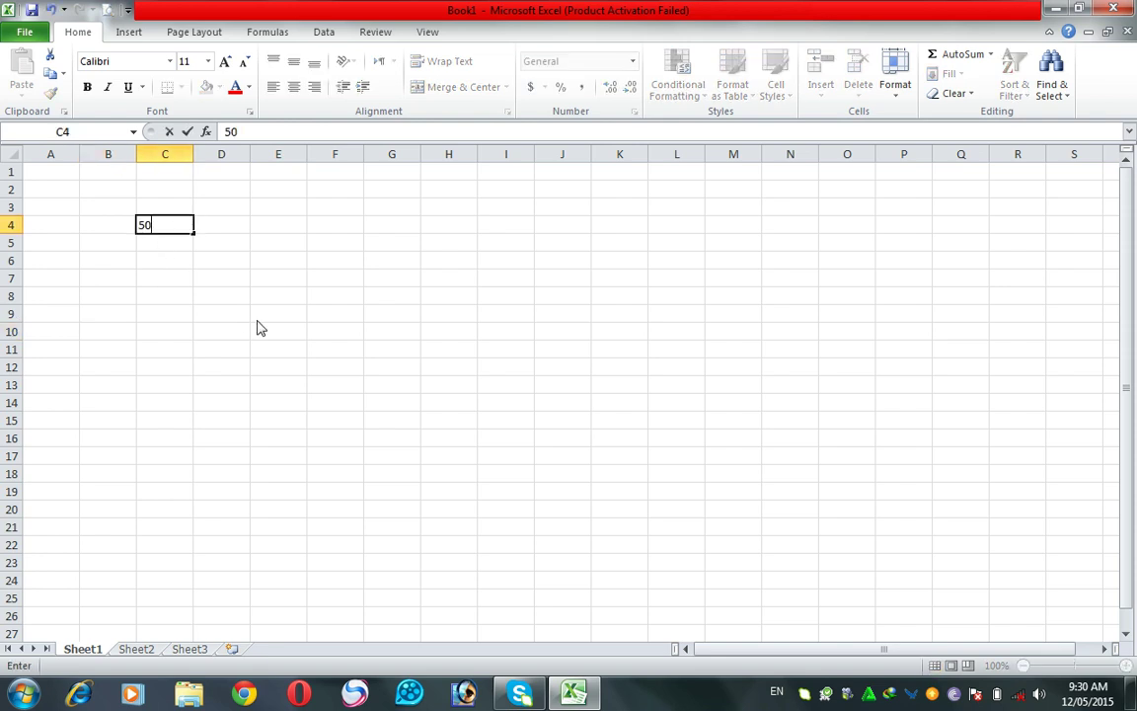
pyautogui.click(456, 301)
pyautogui.write('10')
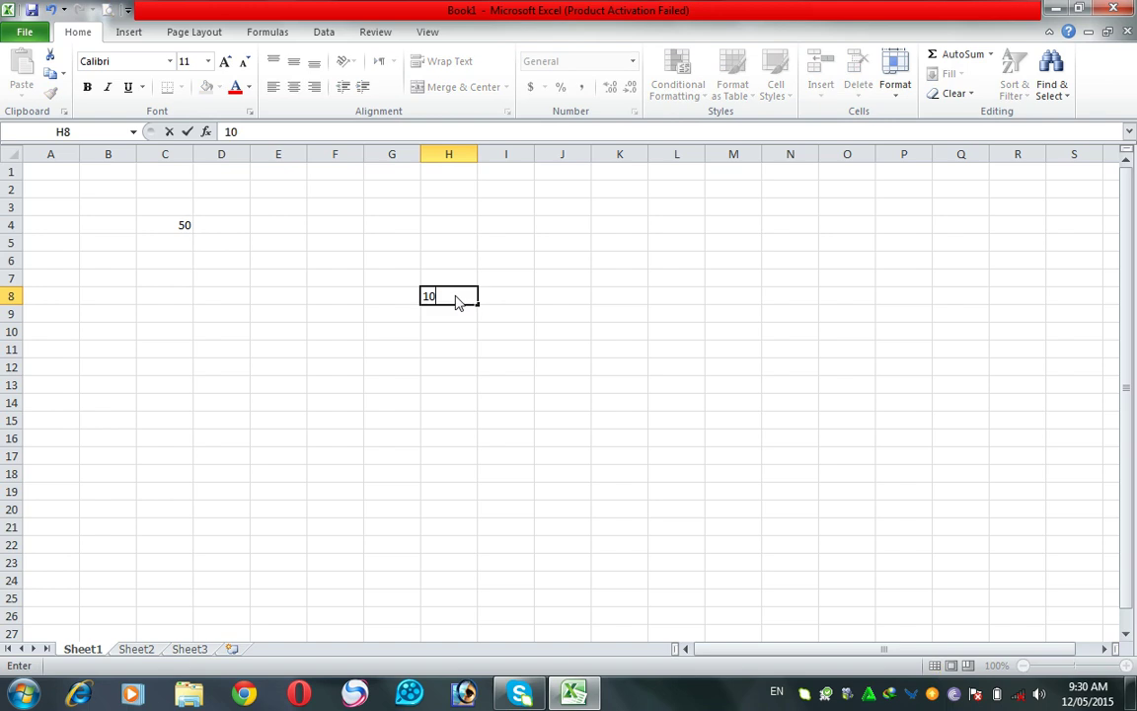
pyautogui.click(633, 269)
pyautogui.write('80')
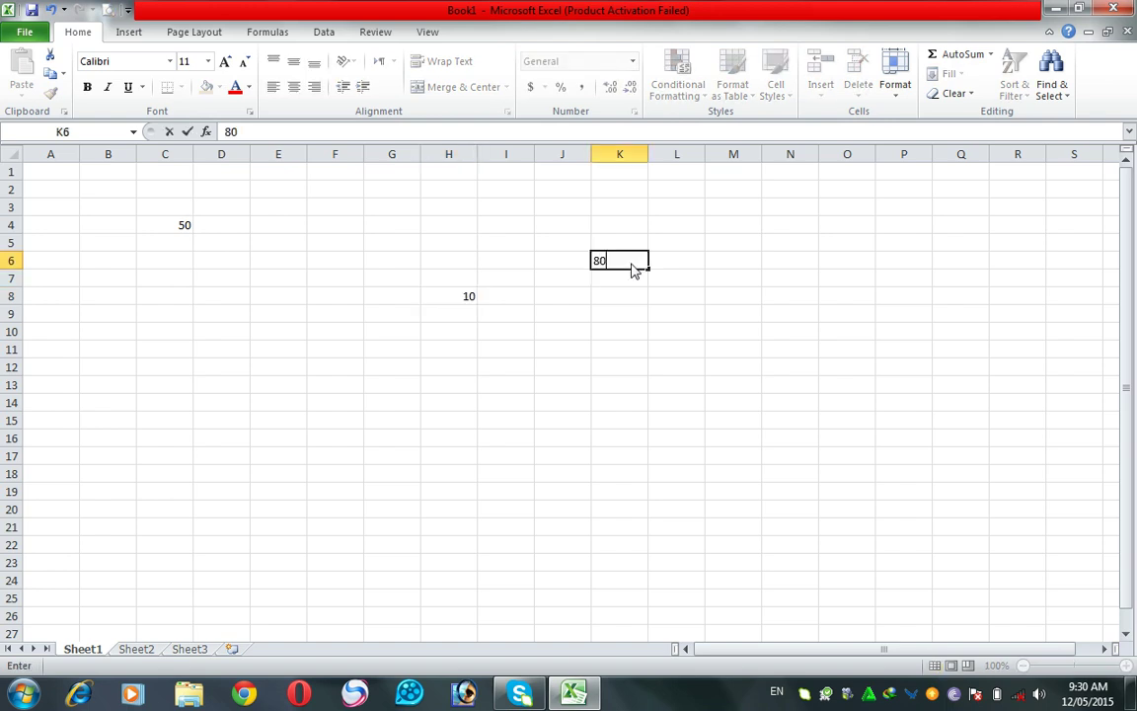
pyautogui.click(724, 384)
pyautogui.write('30')
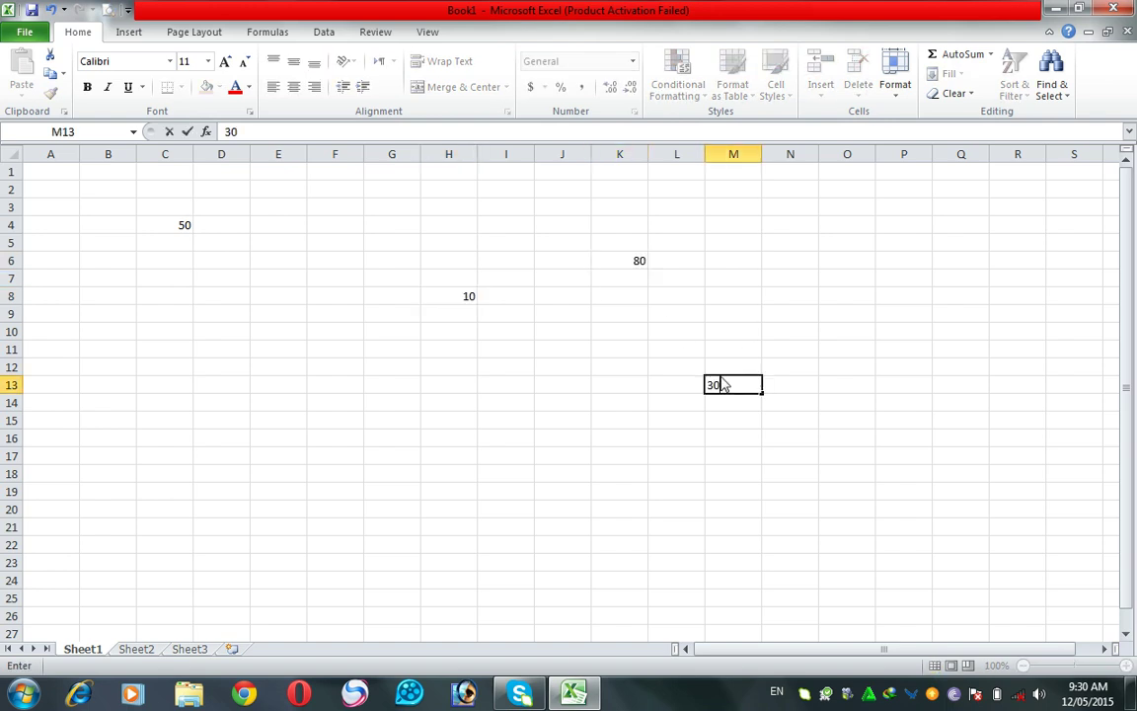
pyautogui.click(226, 347)
# Enter =C4+H8+K6+M13 in C13 to get the total 170
pyautogui.click(170, 385)
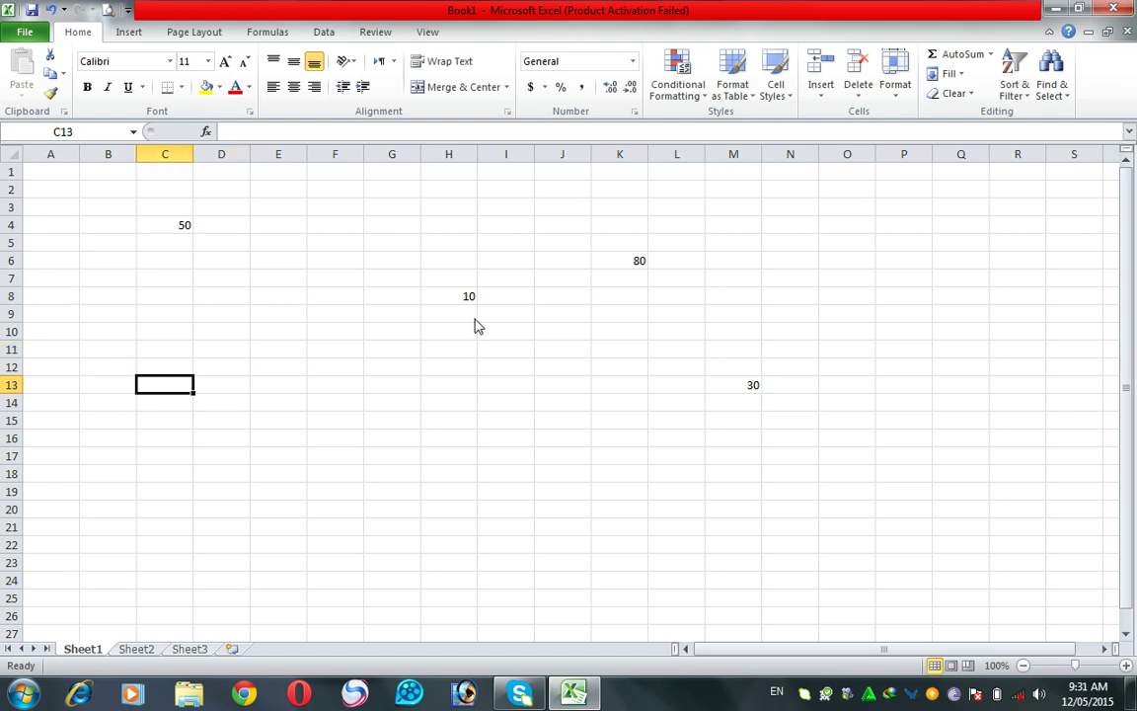
pyautogui.write('=')
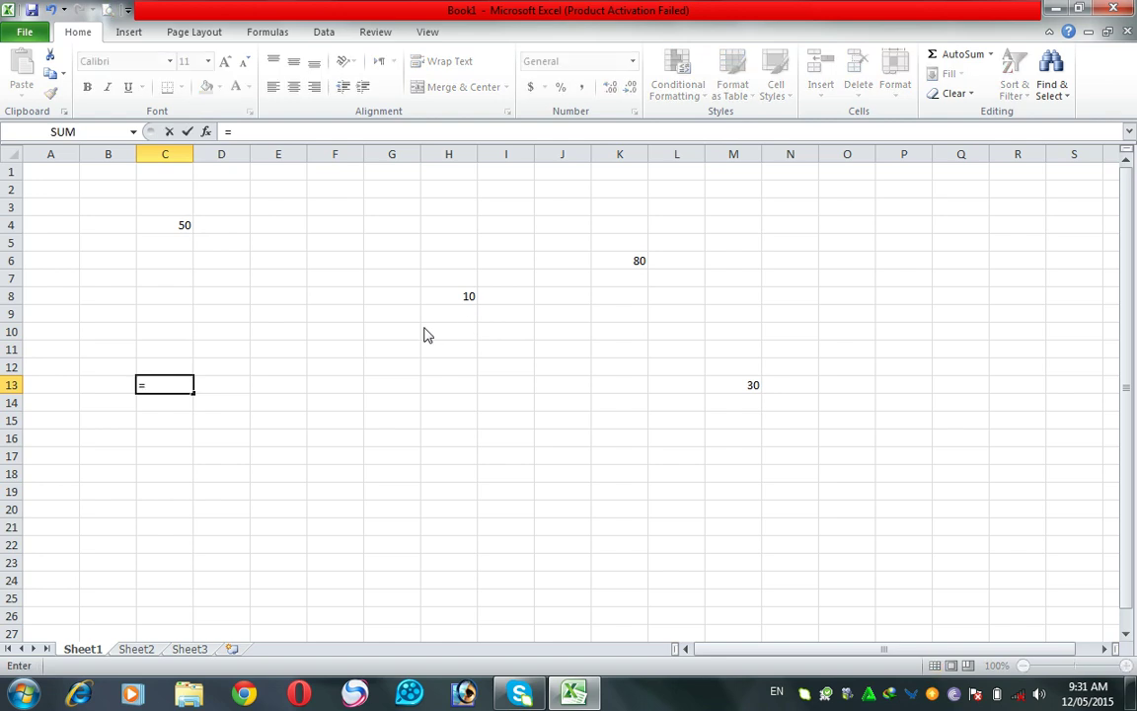
pyautogui.click(179, 225)
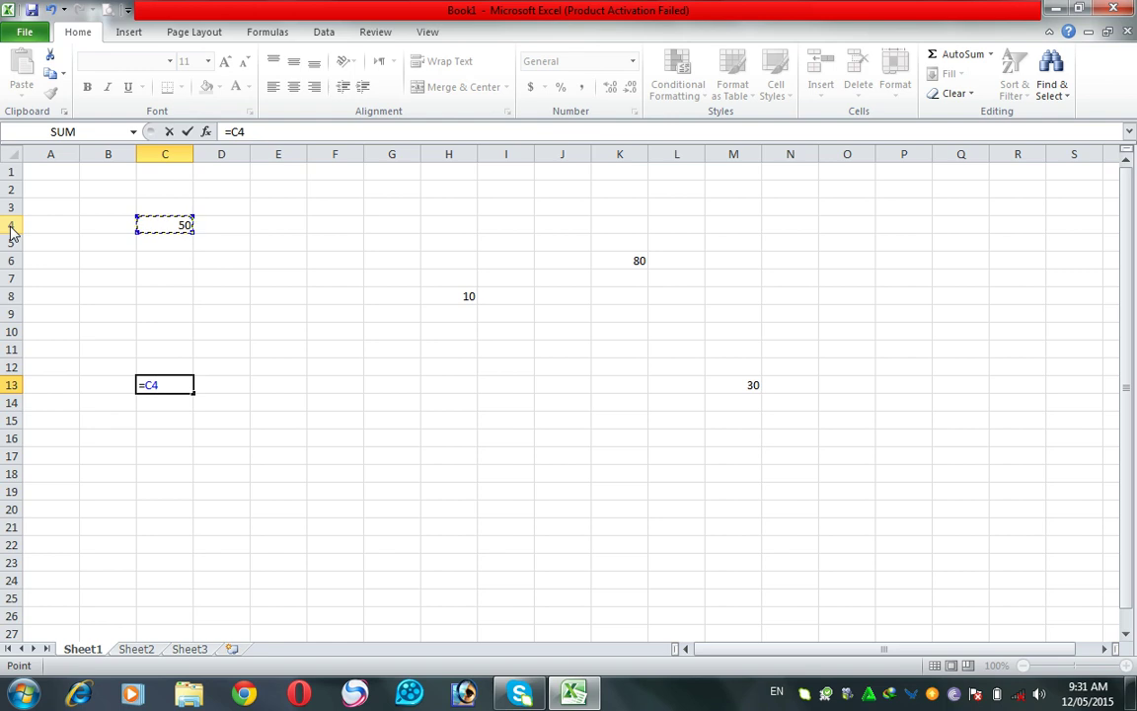
pyautogui.write('+')
pyautogui.click(441, 305)
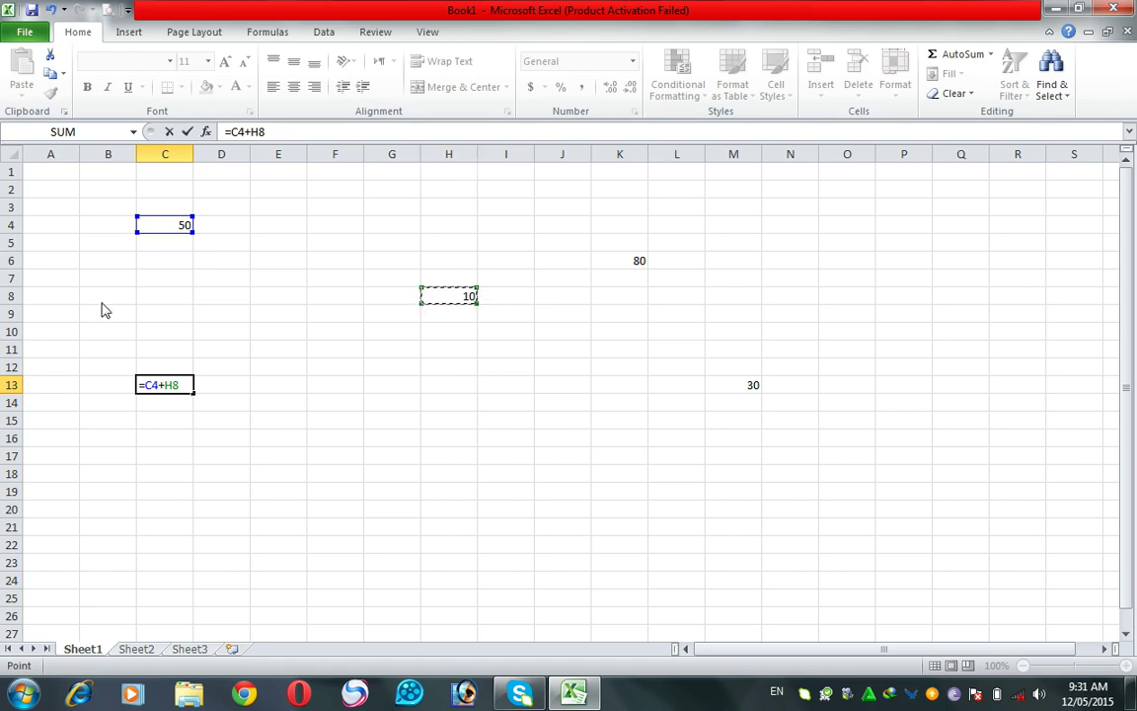
pyautogui.write('+')
pyautogui.click(631, 265)
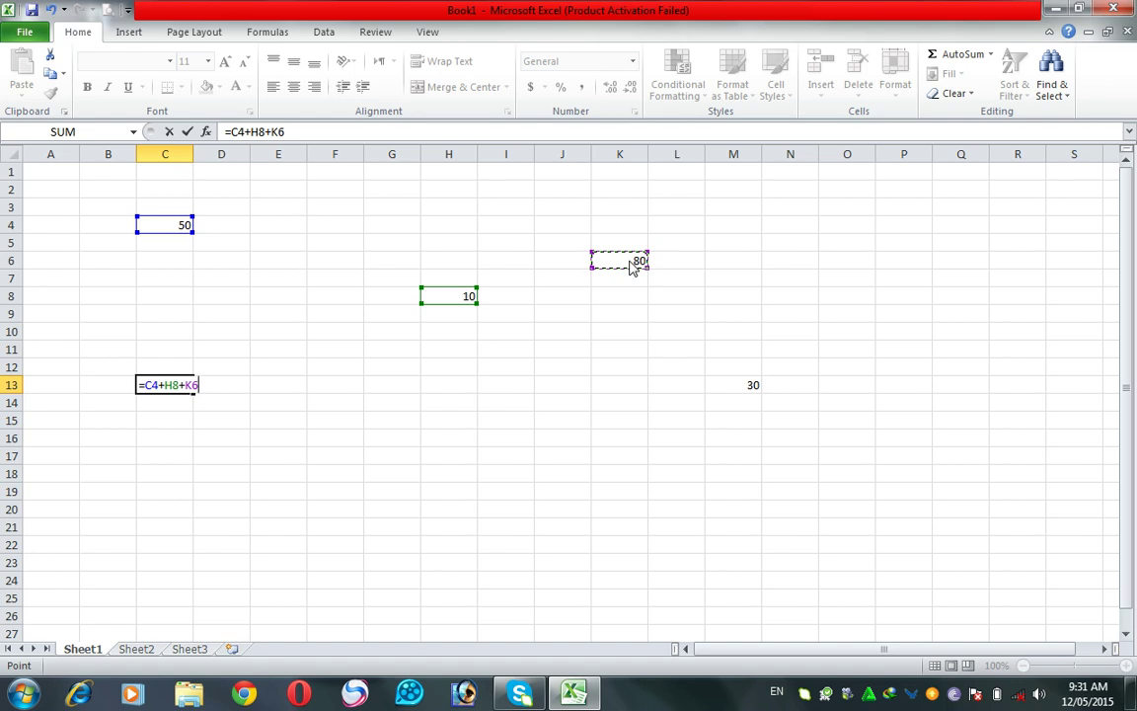
pyautogui.write('+')
pyautogui.click(742, 393)
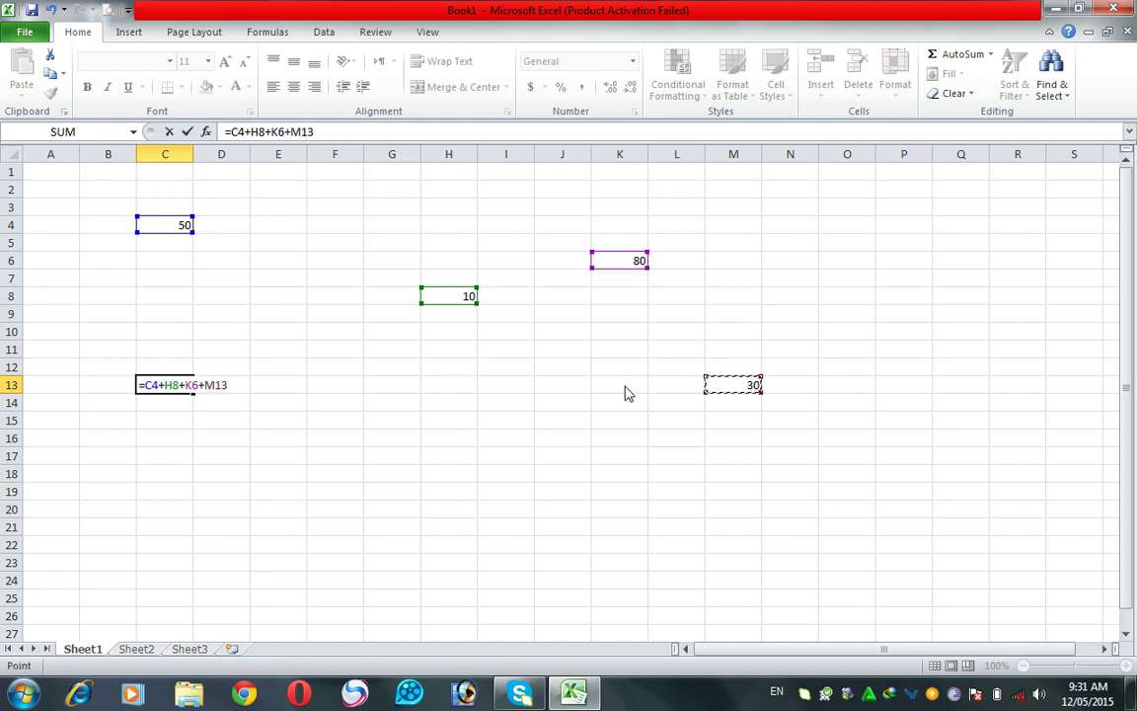
pyautogui.press('Return')
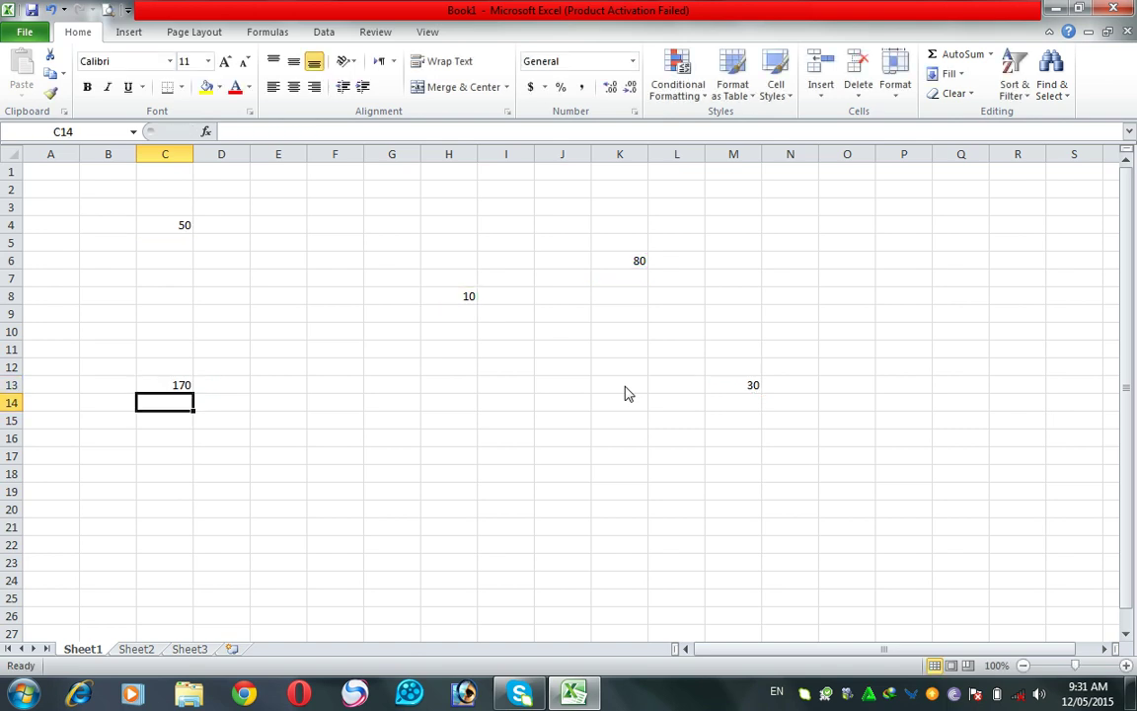
# Change C4, H8, K6 and M13 to 500, 100, 800 and 300
pyautogui.click(183, 391)
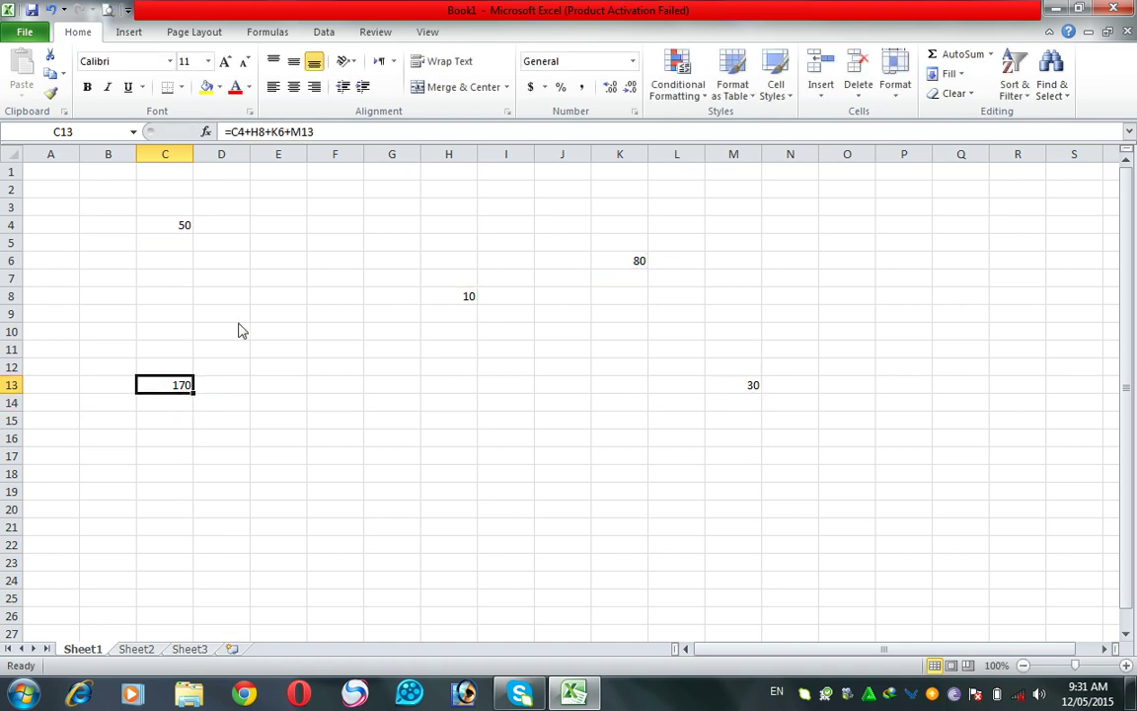
pyautogui.click(160, 223)
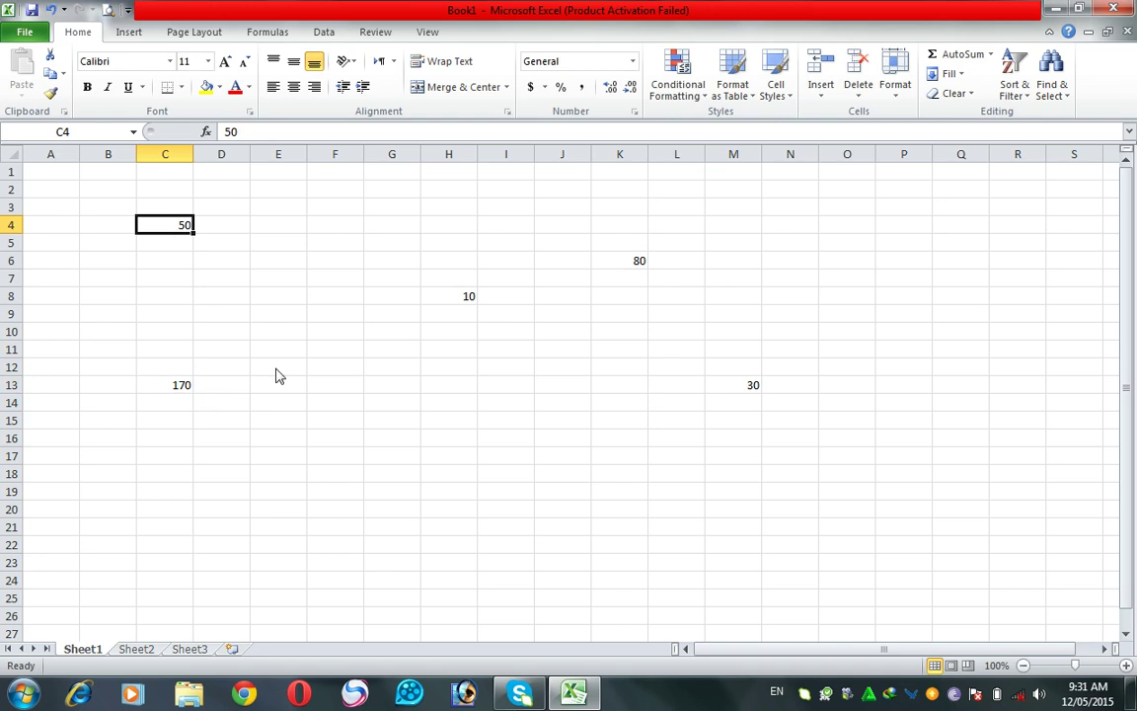
pyautogui.write('500')
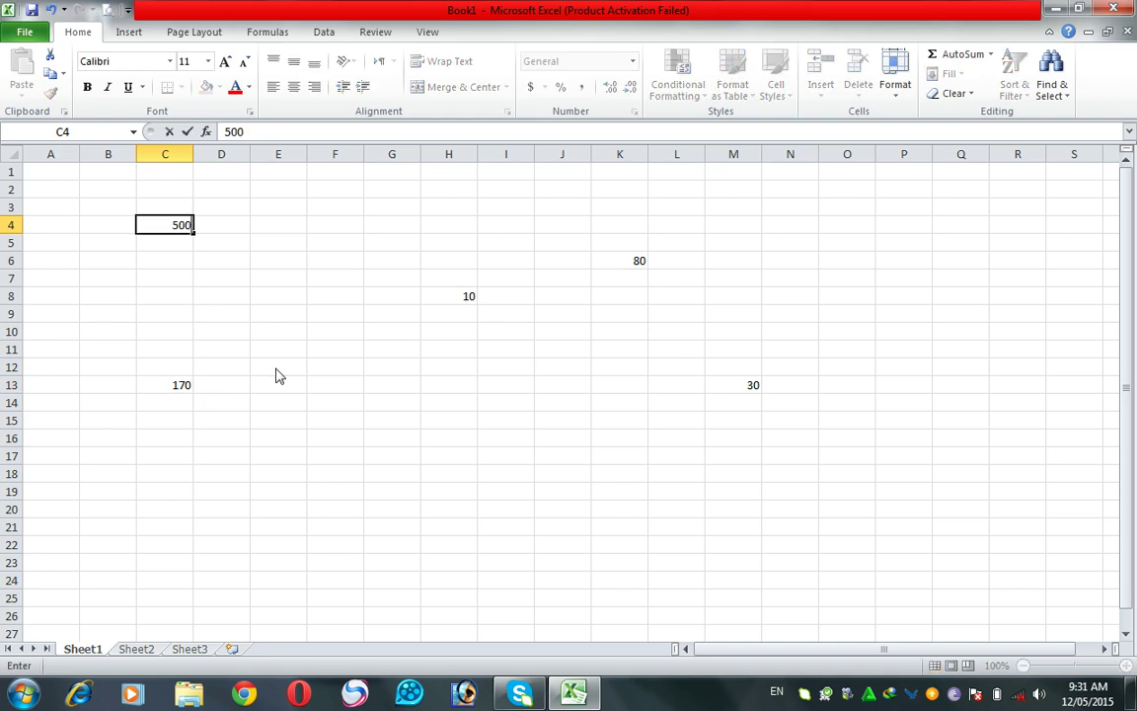
pyautogui.press('Return')
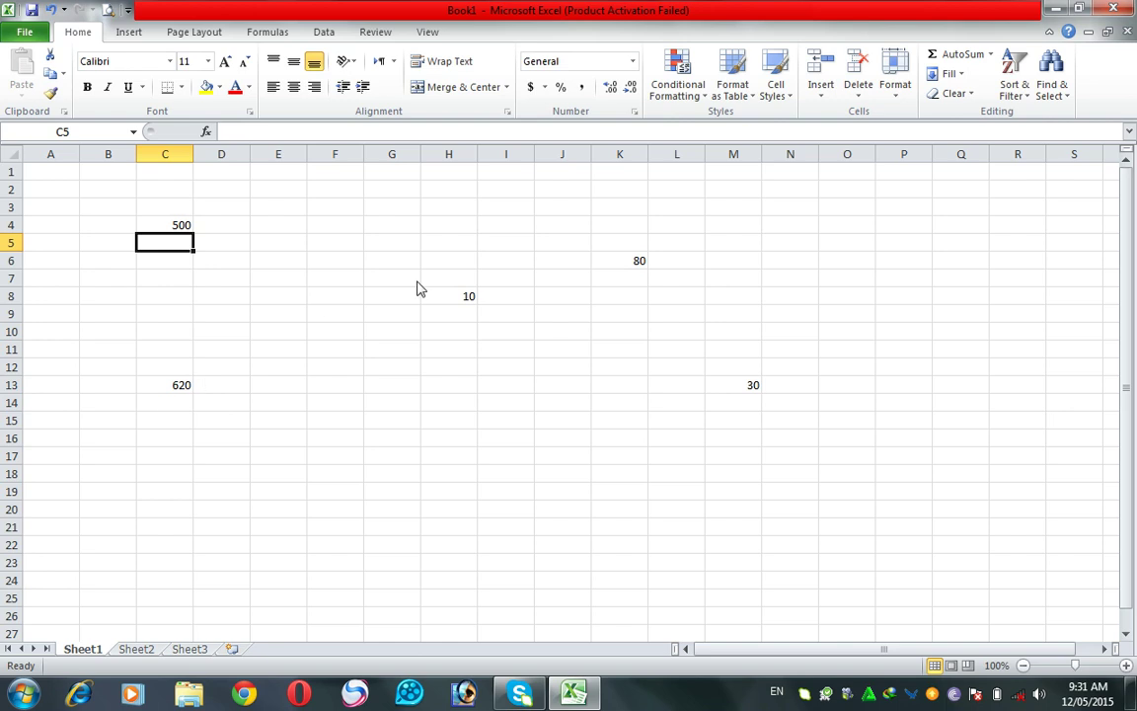
pyautogui.click(468, 302)
pyautogui.write('10')
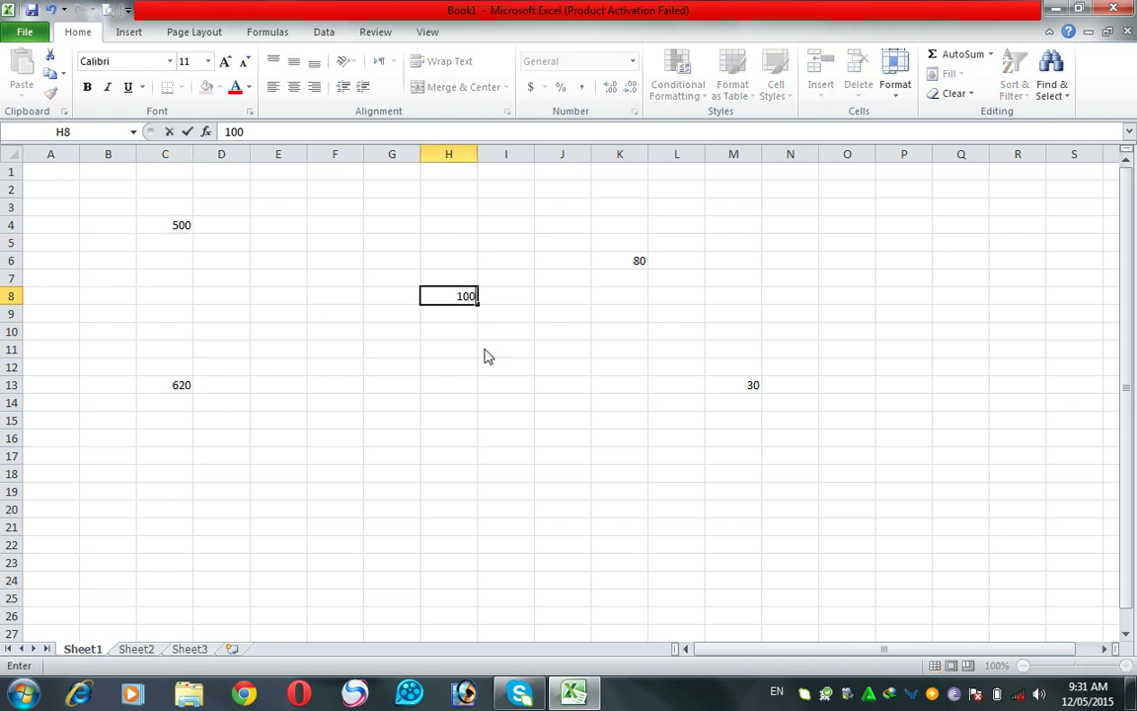
pyautogui.press('Return')
pyautogui.click(642, 258)
pyautogui.write('8/')
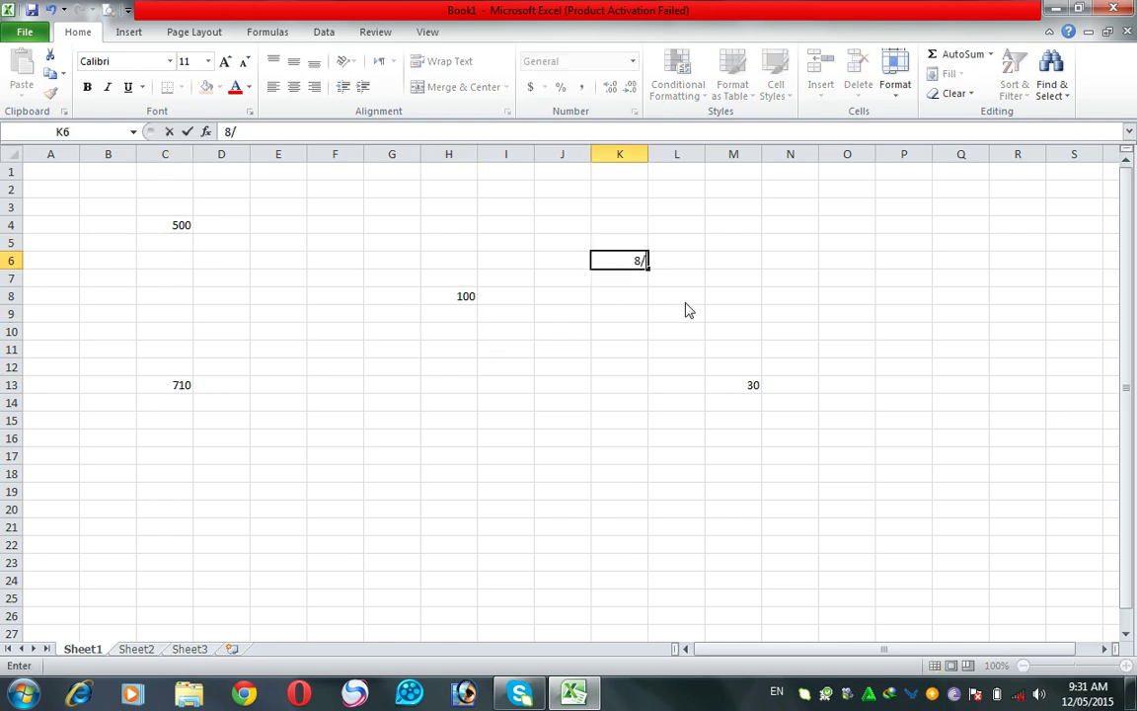
pyautogui.press('BackSpace')
pyautogui.write('00')
pyautogui.press('Return')
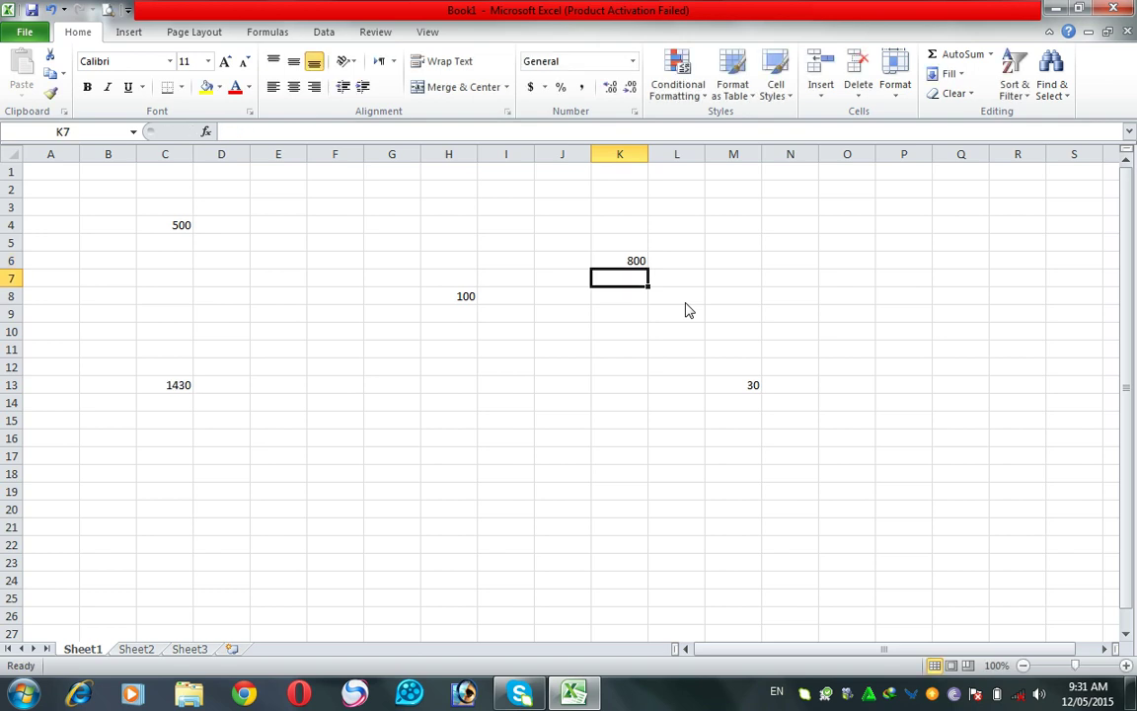
pyautogui.click(736, 387)
pyautogui.write('0')
pyautogui.press('Return')
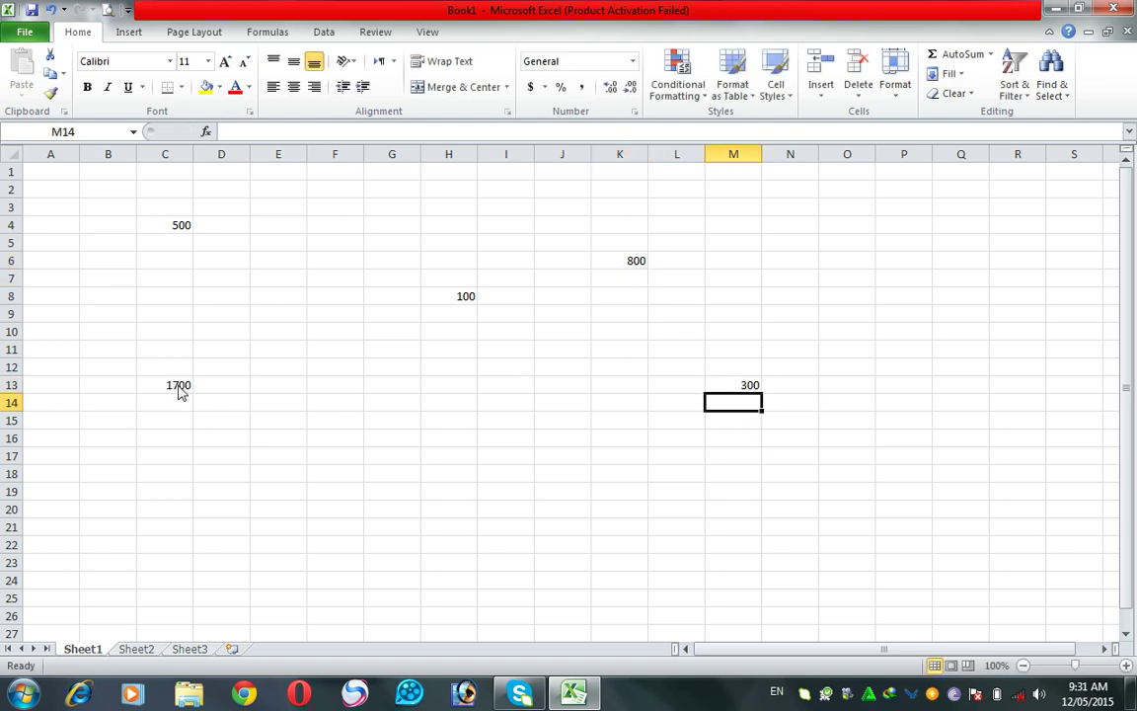
# Check the recalculated 1700 total, then delete the formula from C13
pyautogui.click(179, 390)
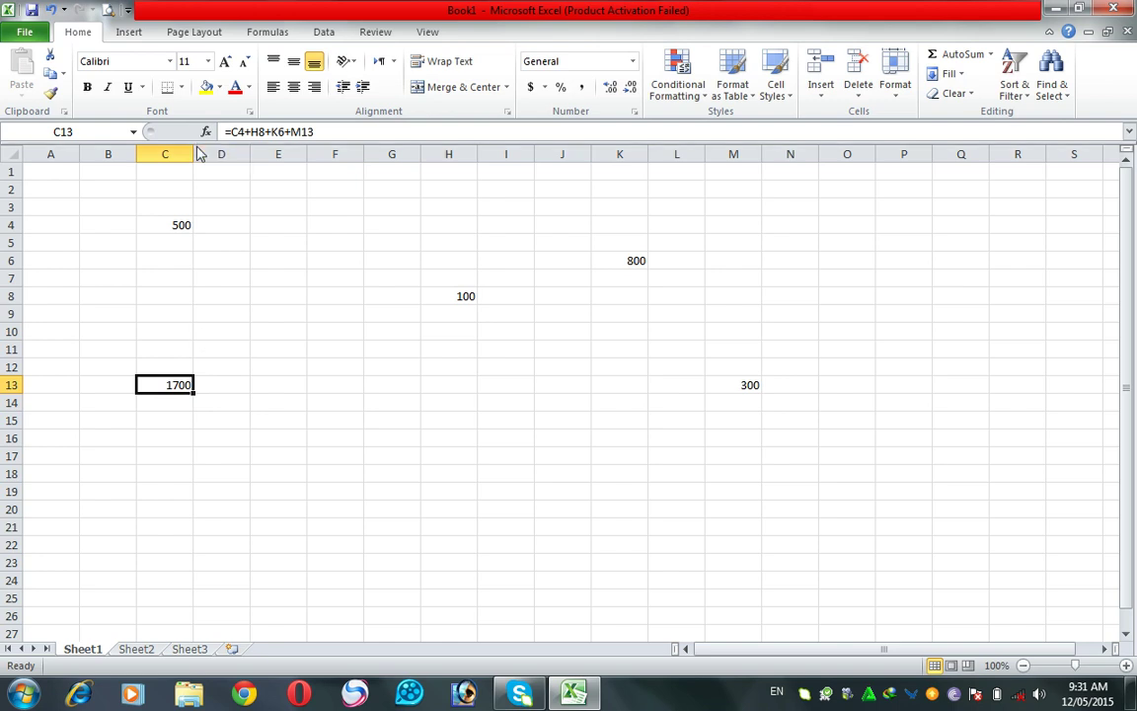
pyautogui.click(163, 225)
pyautogui.moveTo(168, 225); pyautogui.dragTo(418, 386)
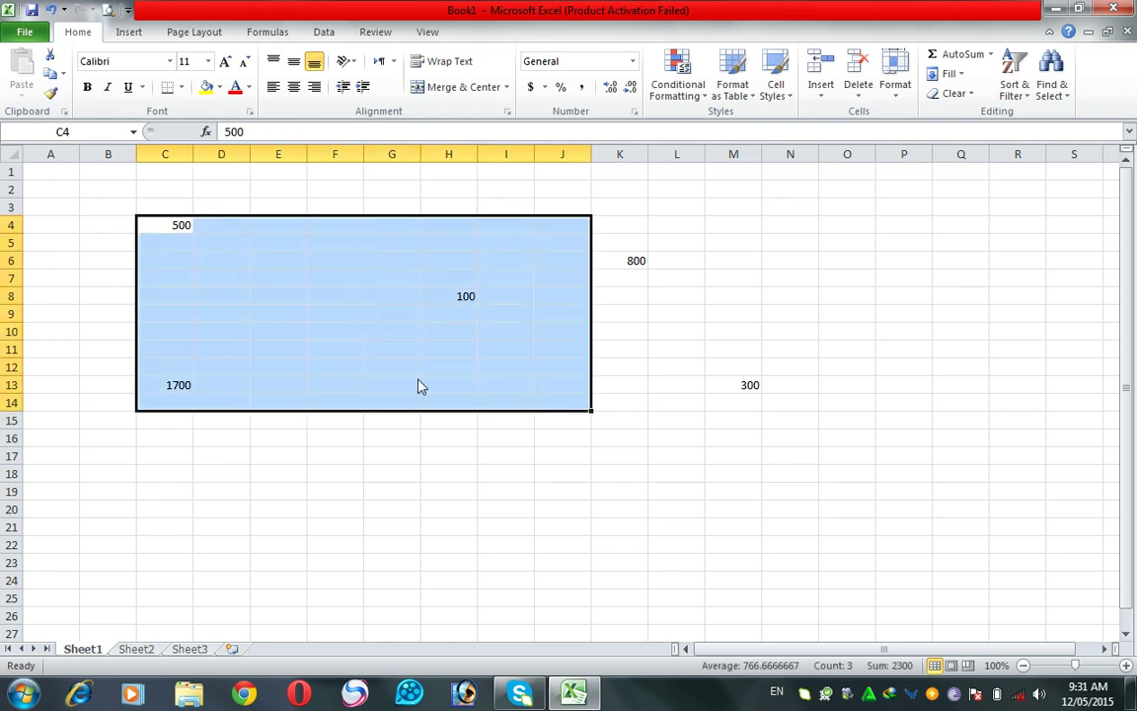
pyautogui.click(166, 387)
pyautogui.press('Delete')
# Re-enter =C4+H8+K6+M13 in C13, giving 1700
pyautogui.write('=')
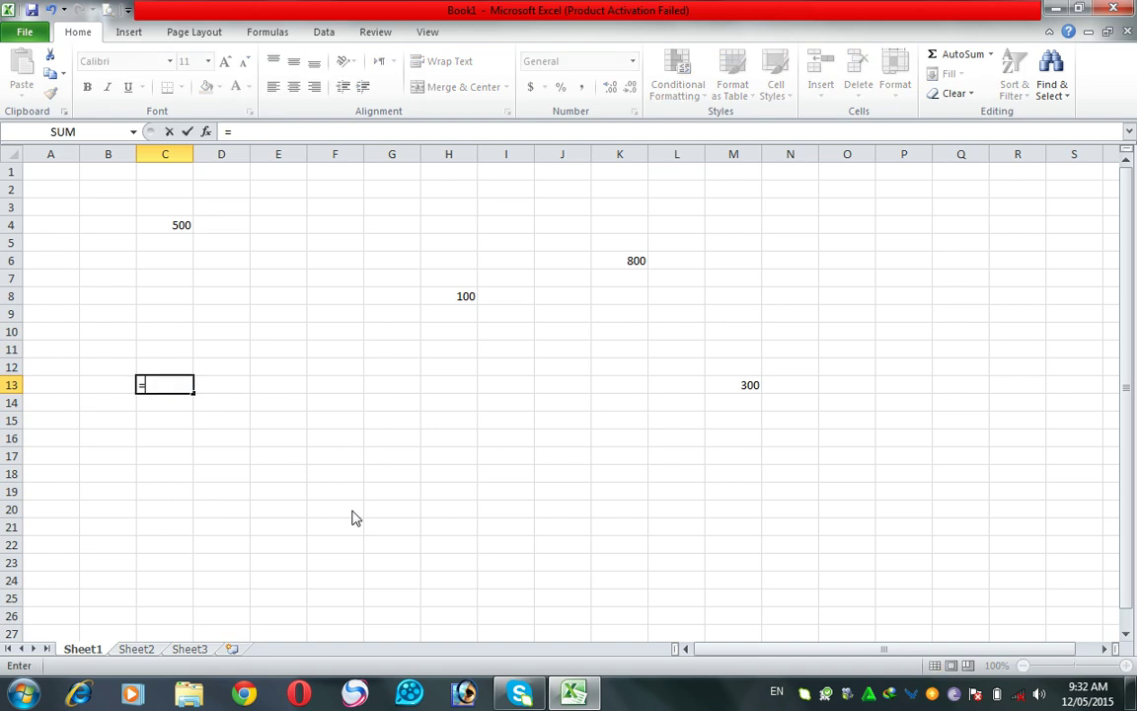
pyautogui.click(178, 229)
pyautogui.write('+')
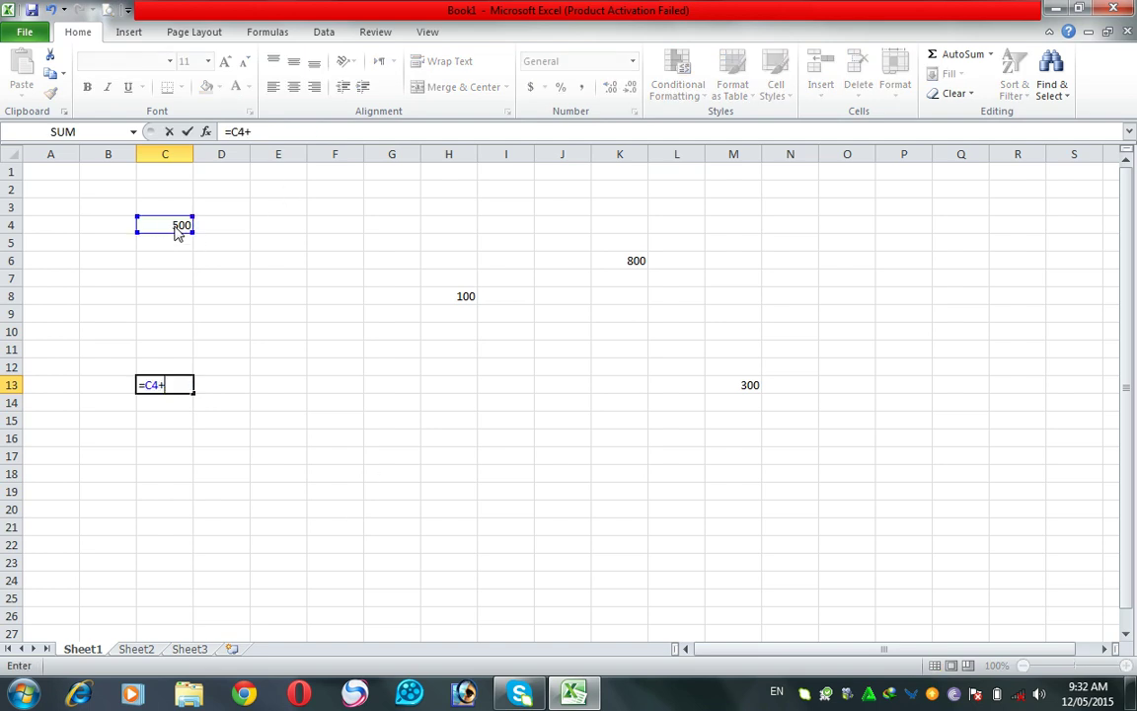
pyautogui.click(464, 308)
pyautogui.write('+')
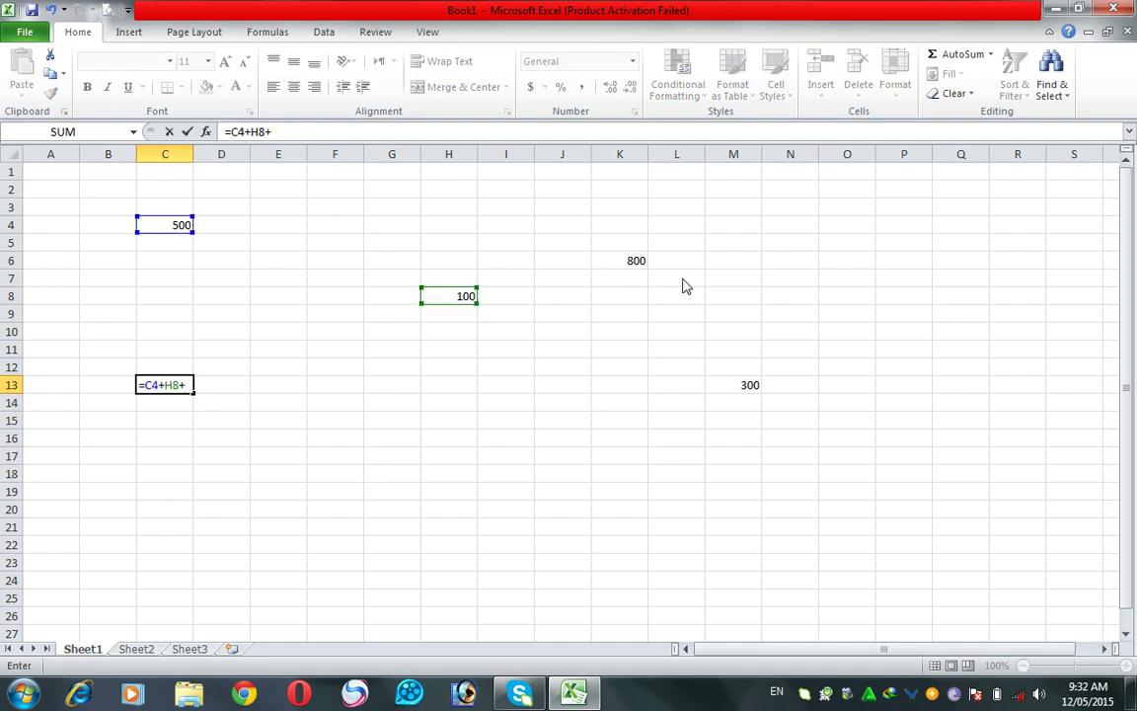
pyautogui.click(632, 265)
pyautogui.write('+')
pyautogui.click(728, 393)
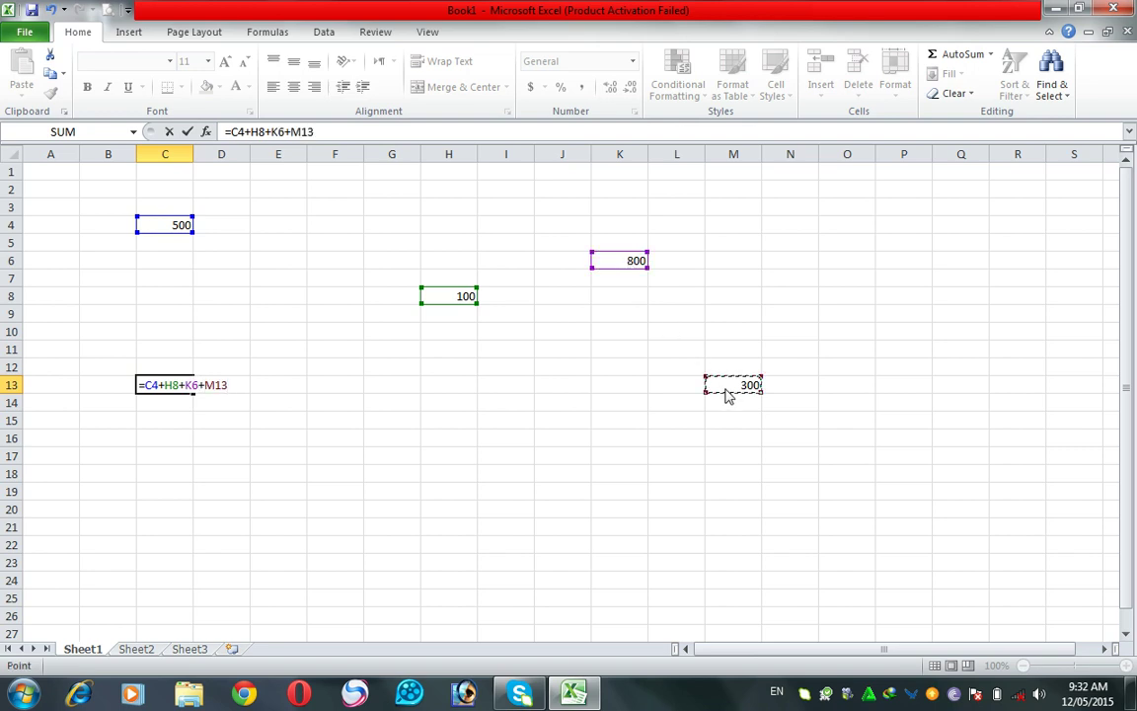
pyautogui.press('Return')
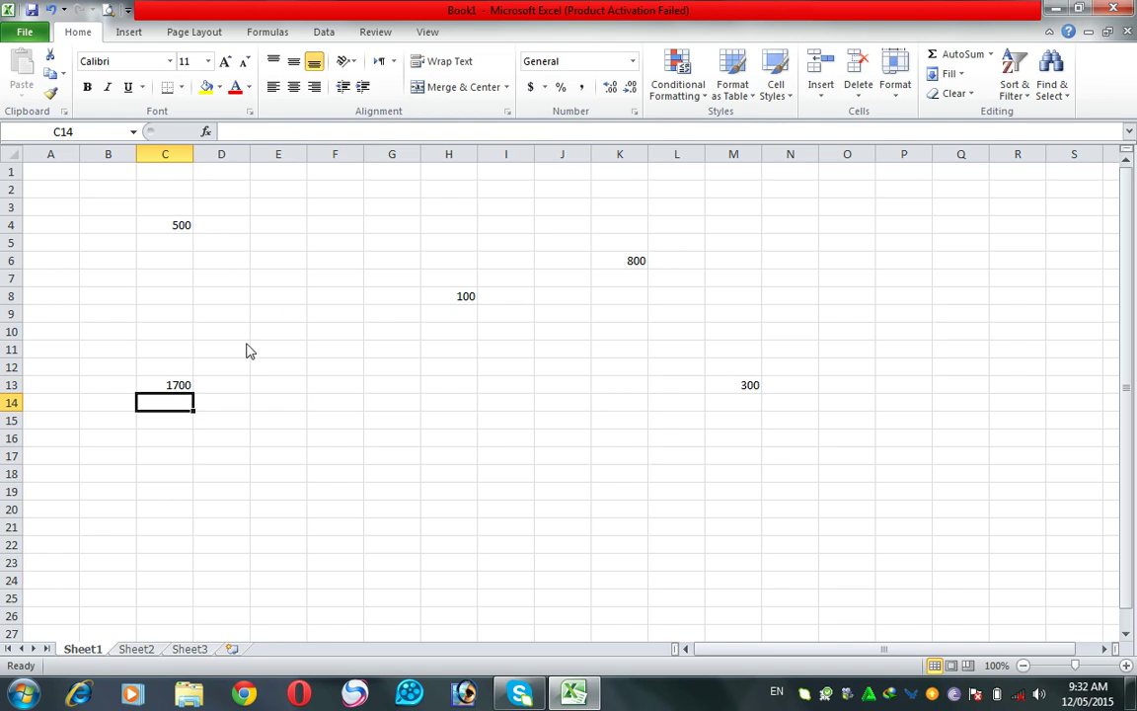
# Clear all values in the block C4:M17
pyautogui.click(163, 385)
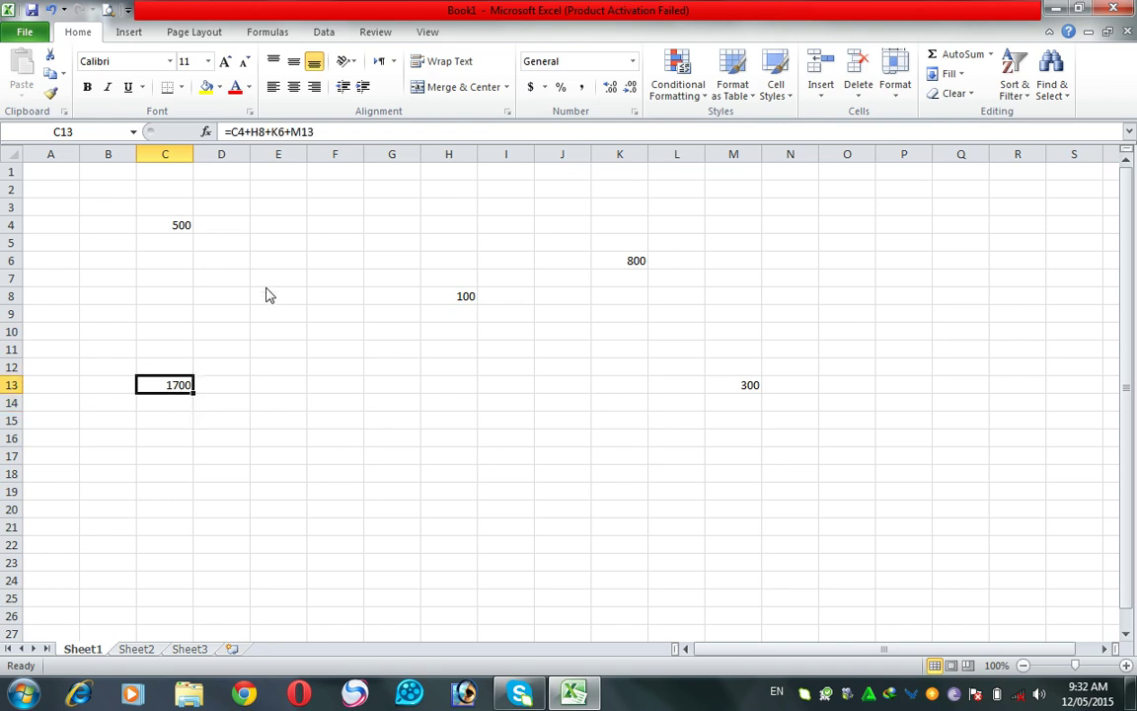
pyautogui.moveTo(177, 225); pyautogui.dragTo(720, 461)
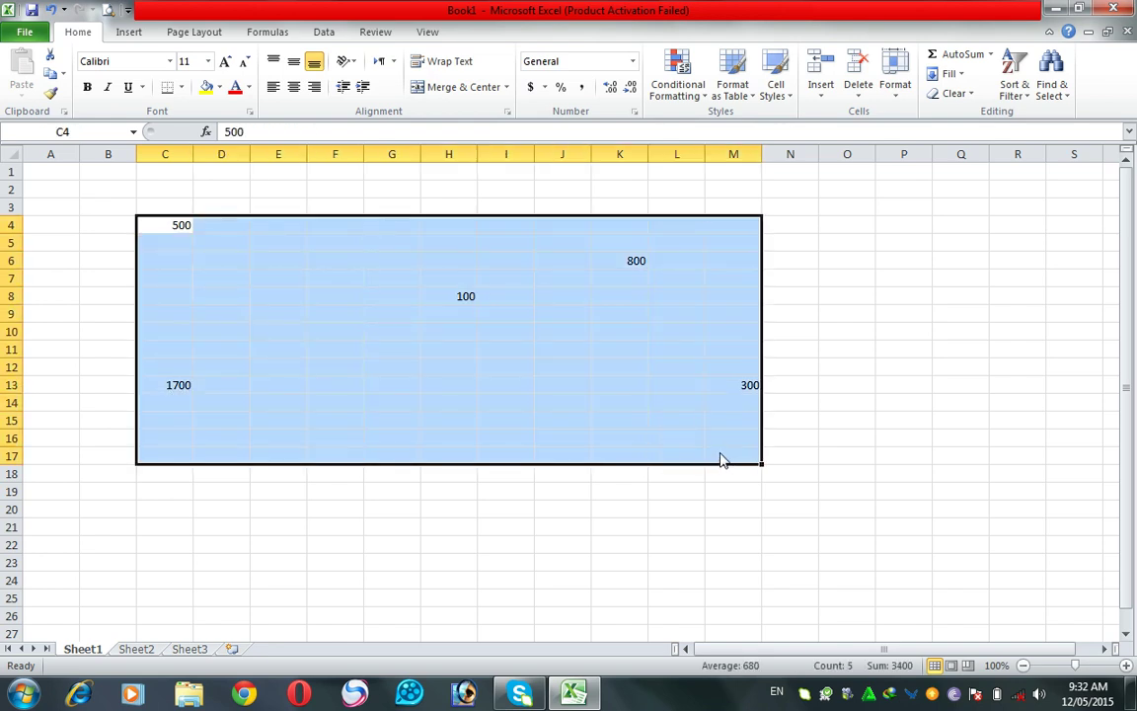
pyautogui.press('Delete')
# Enter 15000, 19000, 18000, 12000, 21000, 28000, 25000, 14000, 12000 in F4:F12
pyautogui.click(333, 243)
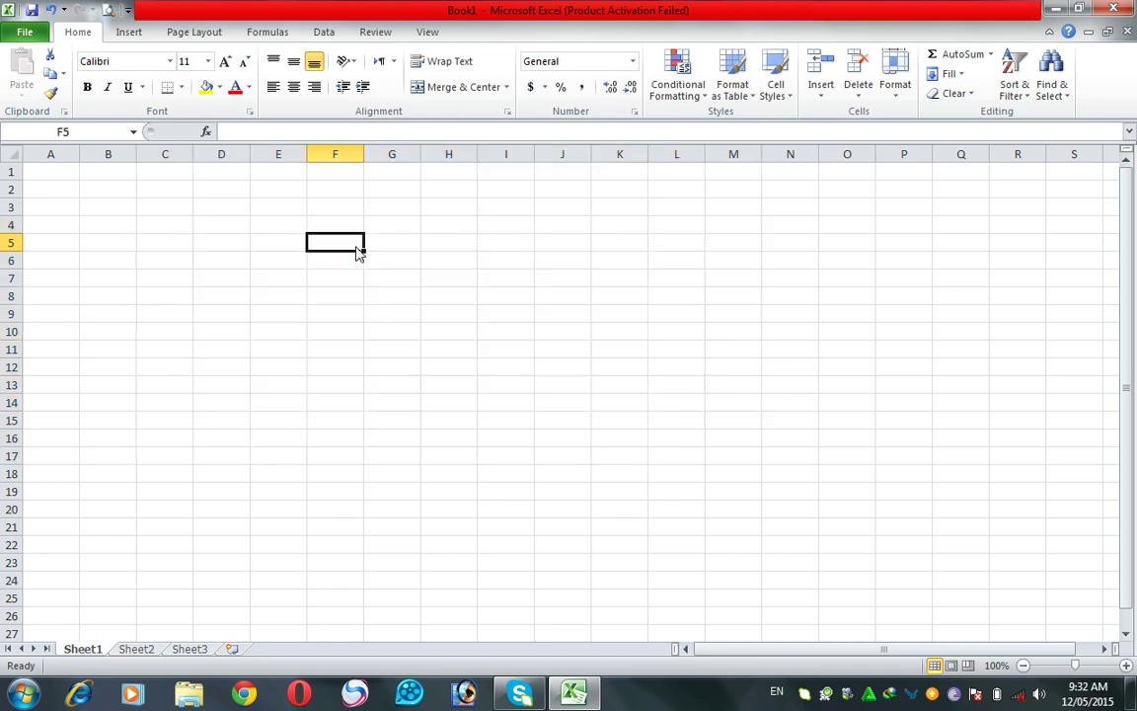
pyautogui.click(328, 227)
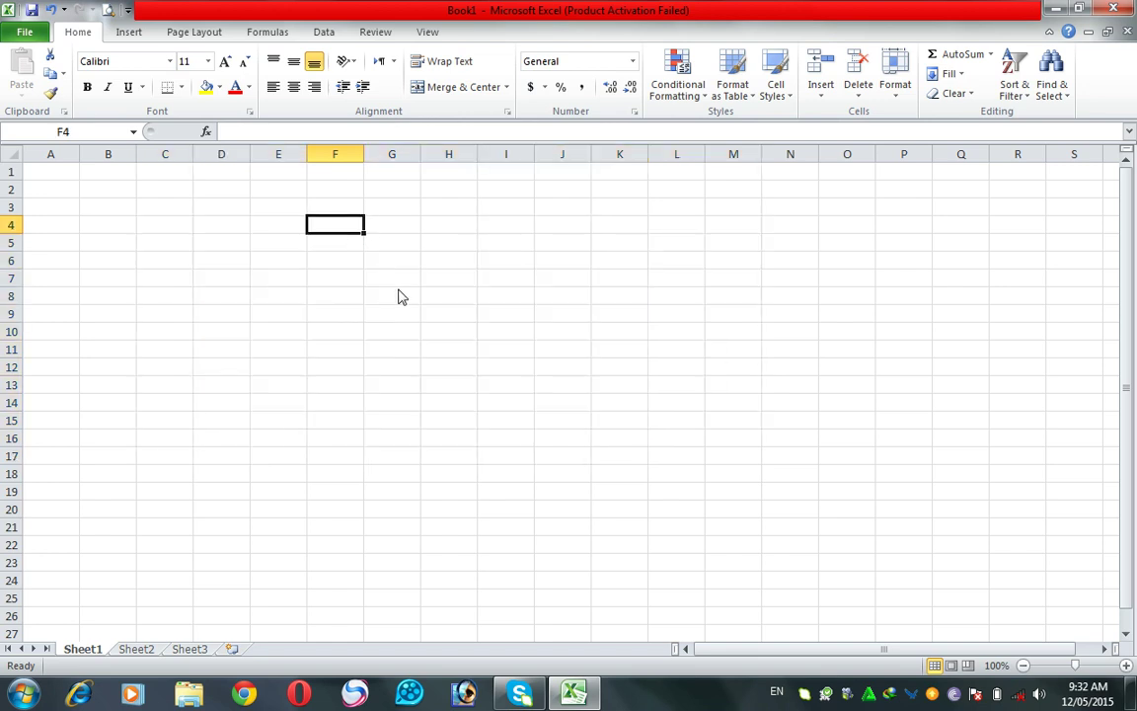
pyautogui.write('15000')
pyautogui.press('Return')
pyautogui.write('19000')
pyautogui.press('Return')
pyautogui.write('18000')
pyautogui.press('Return')
pyautogui.write('12000')
pyautogui.press('Return')
pyautogui.write('21000')
pyautogui.press('Return')
pyautogui.write('28500')
pyautogui.press('BackSpace')
pyautogui.press('BackSpace')
pyautogui.press('BackSpace')
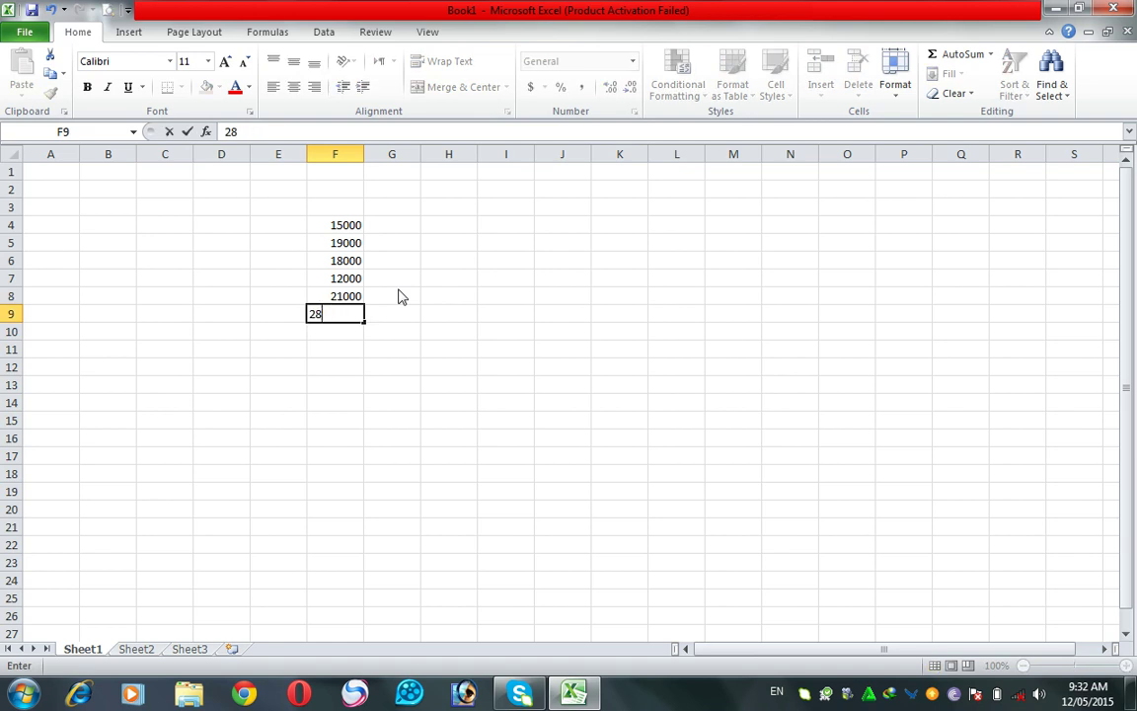
pyautogui.write('000')
pyautogui.press('Return')
pyautogui.write('25000')
pyautogui.press('Return')
pyautogui.write('1400')
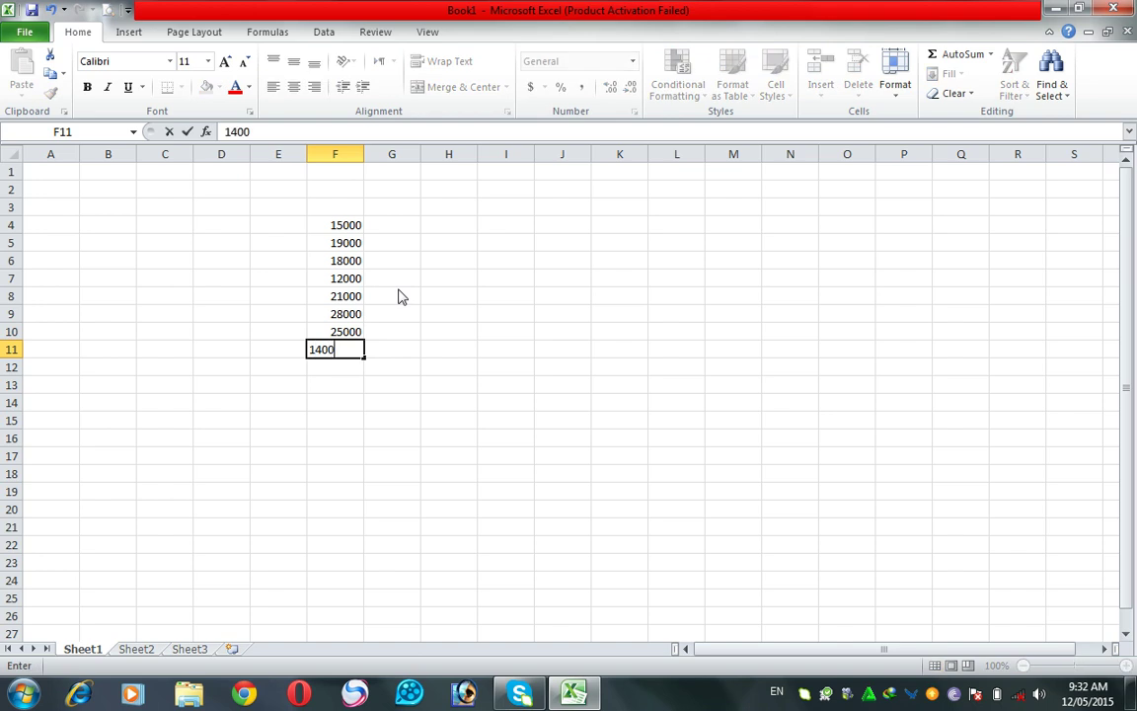
pyautogui.write('0')
pyautogui.press('Return')
pyautogui.write('12000')
pyautogui.press('Return')
# Enter 16000, 25000, 24000, 16000, 24000, 13000, 13000, 15000 in F13:F20
pyautogui.write('00')
pyautogui.press('Return')
pyautogui.write('25000')
pyautogui.press('Return')
pyautogui.write('24000')
pyautogui.press('Return')
pyautogui.write('16000')
pyautogui.press('Return')
pyautogui.write('24000')
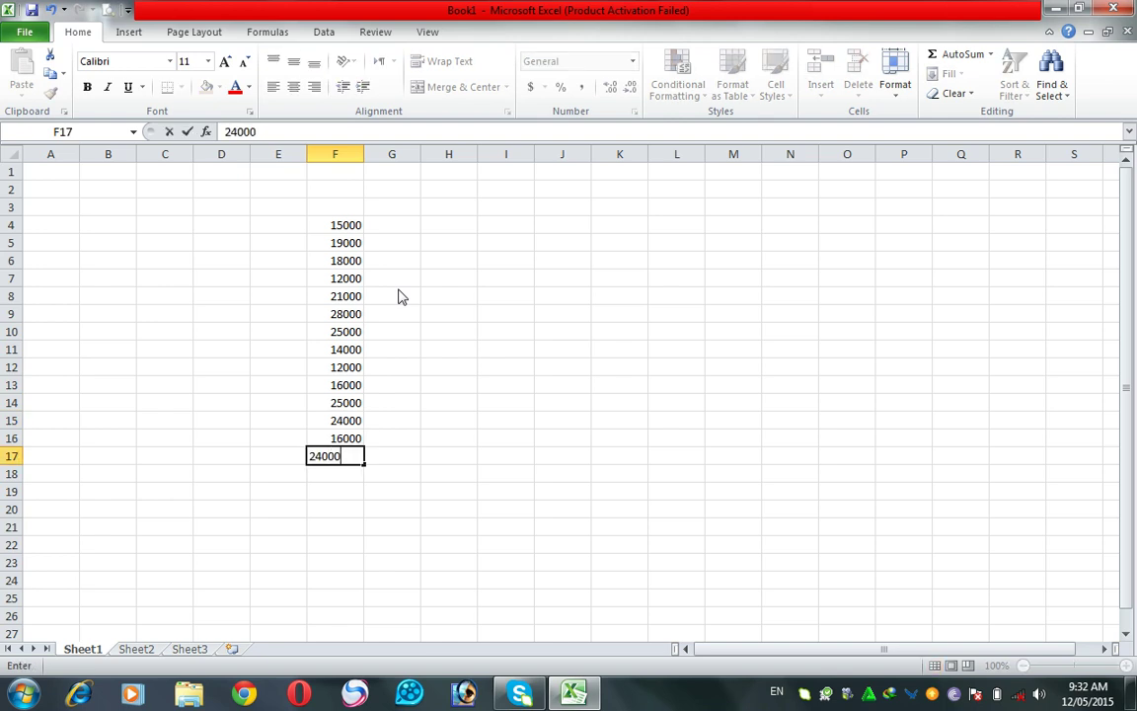
pyautogui.press('Return')
pyautogui.write('13000')
pyautogui.press('Return')
pyautogui.write('13000')
pyautogui.press('Return')
pyautogui.write('15000')
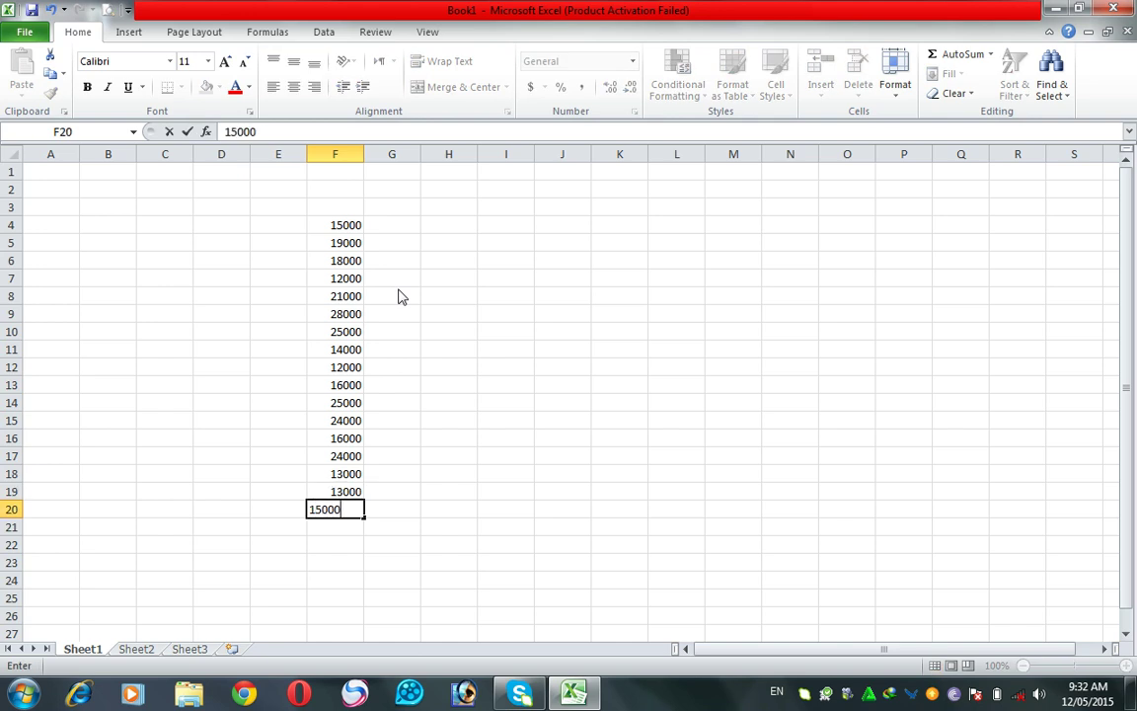
pyautogui.press('Return')
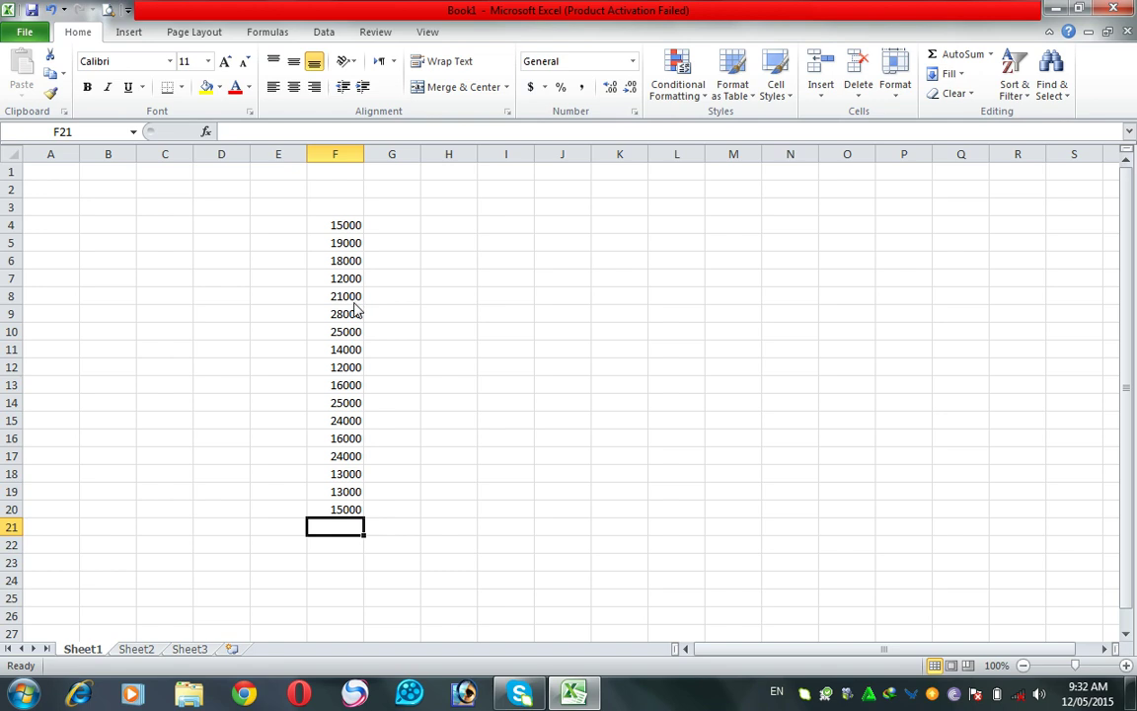
# Begin an =F4+F5+F6 total in F21, cancel it, and show the ribbon KeyTips
pyautogui.write('=')
pyautogui.click(336, 226)
pyautogui.write('+')
pyautogui.click(336, 243)
pyautogui.write('+')
pyautogui.click(336, 261)
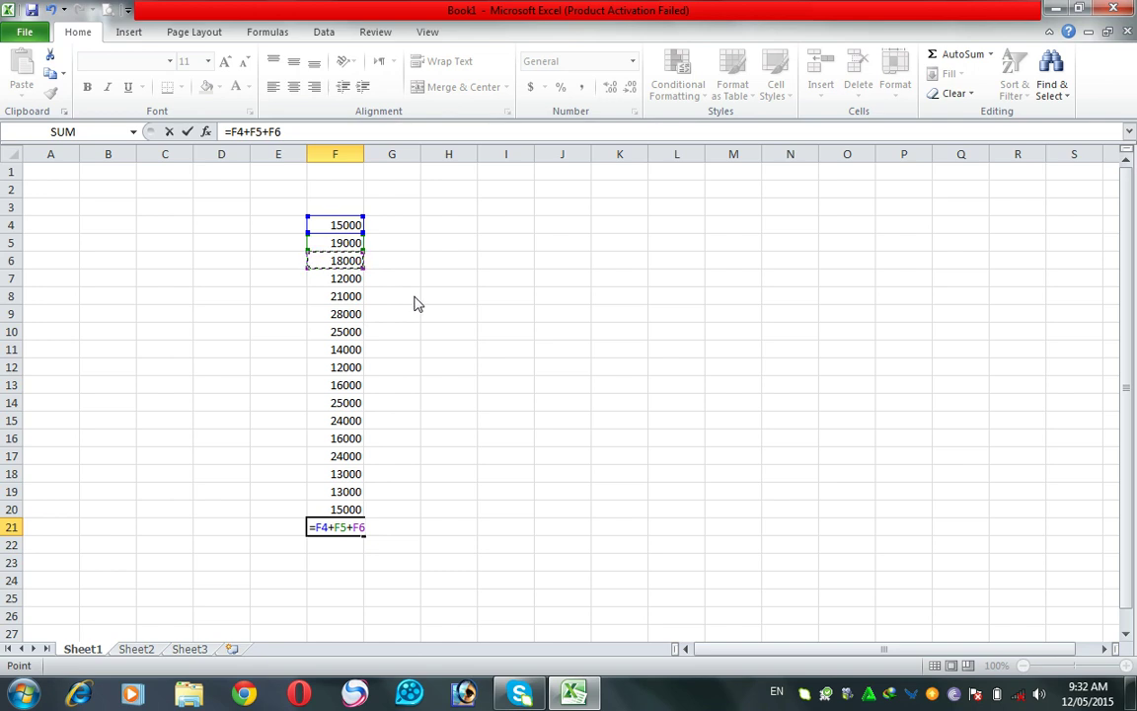
pyautogui.press('Escape')
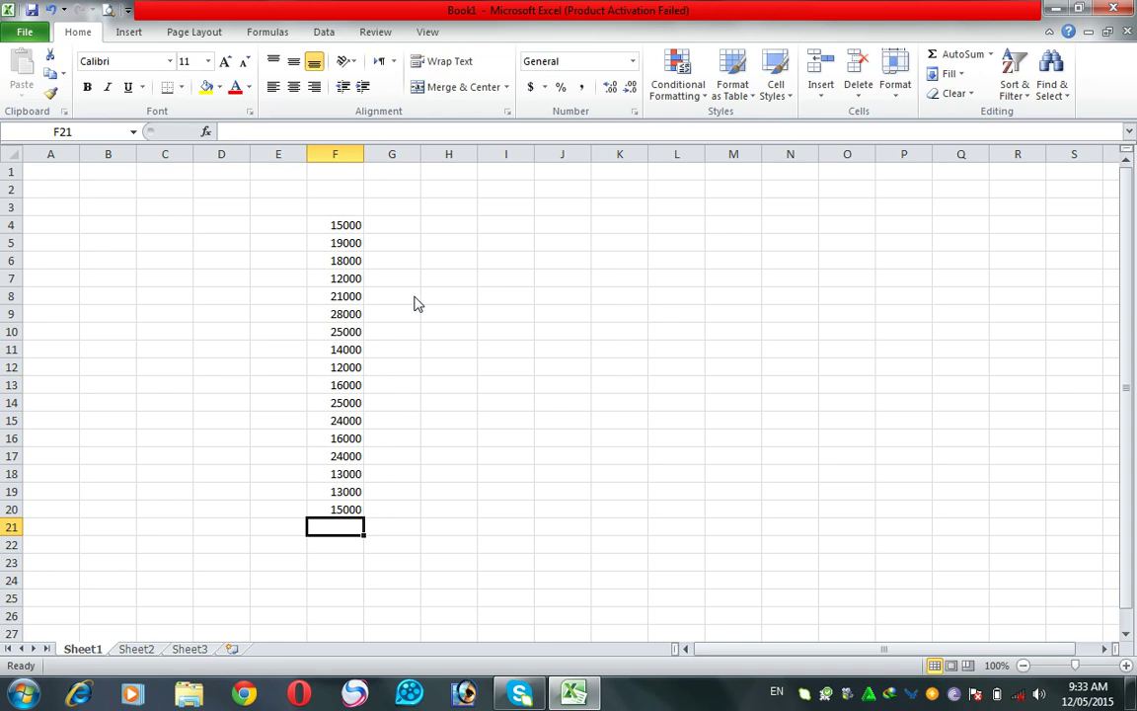
pyautogui.press('alt')
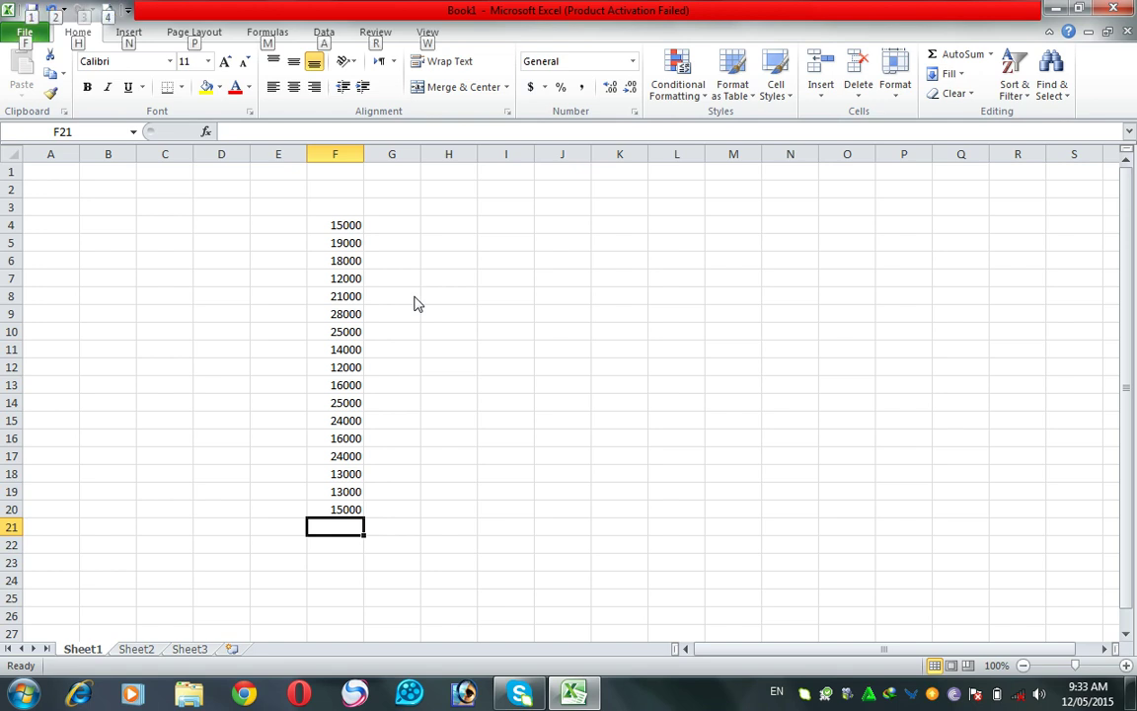
pyautogui.hotkey('alt', '=')
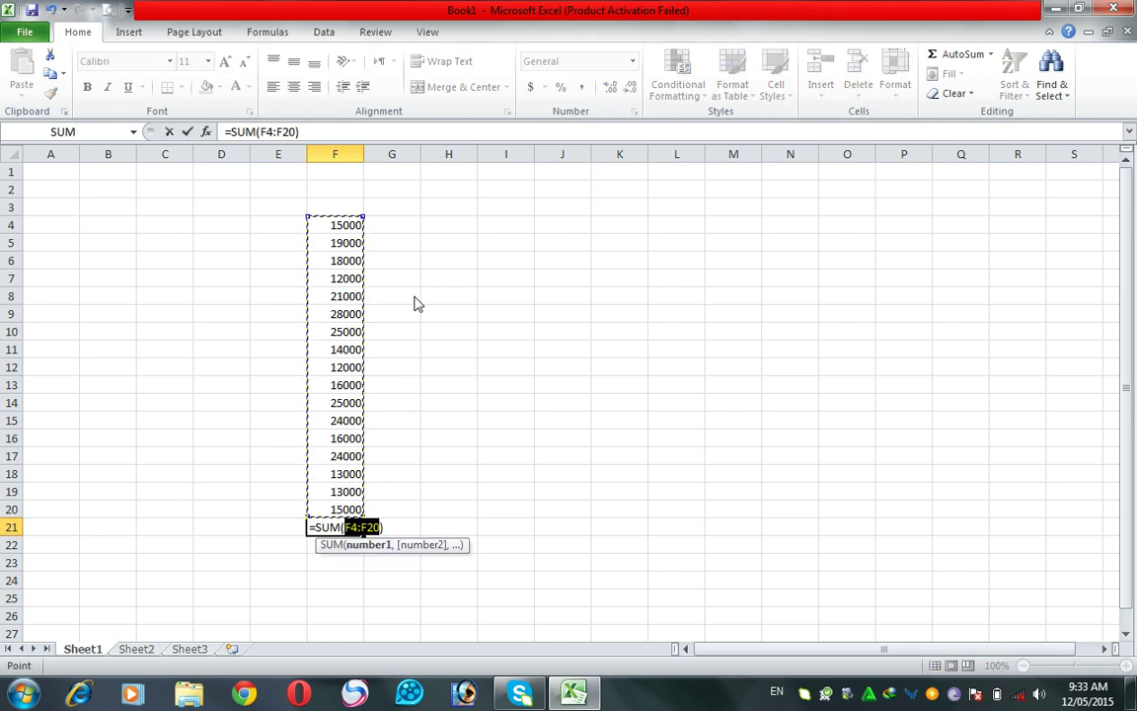
pyautogui.press('Return')
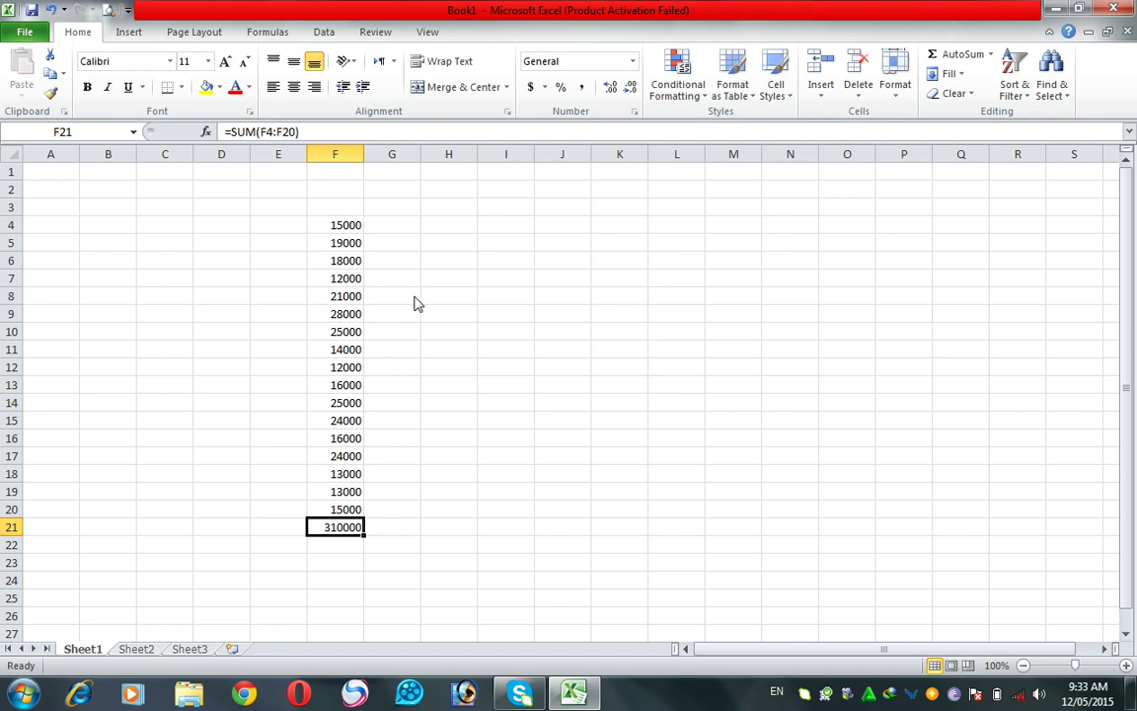
pyautogui.press('Delete')
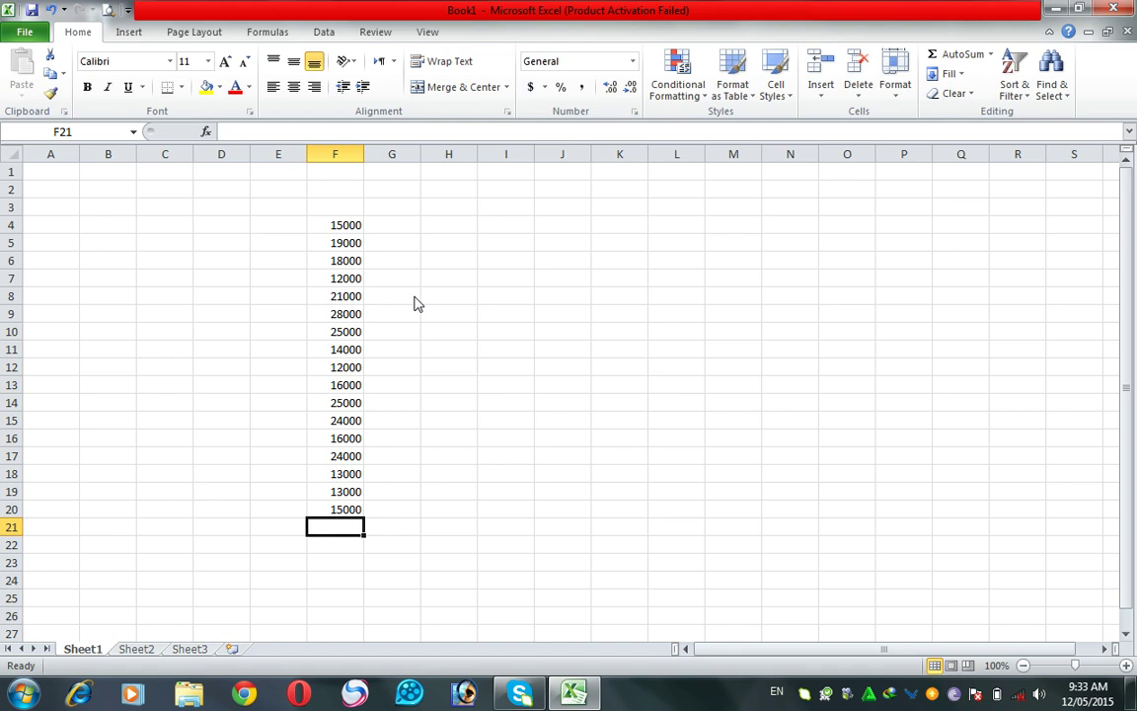
pyautogui.press('alt')
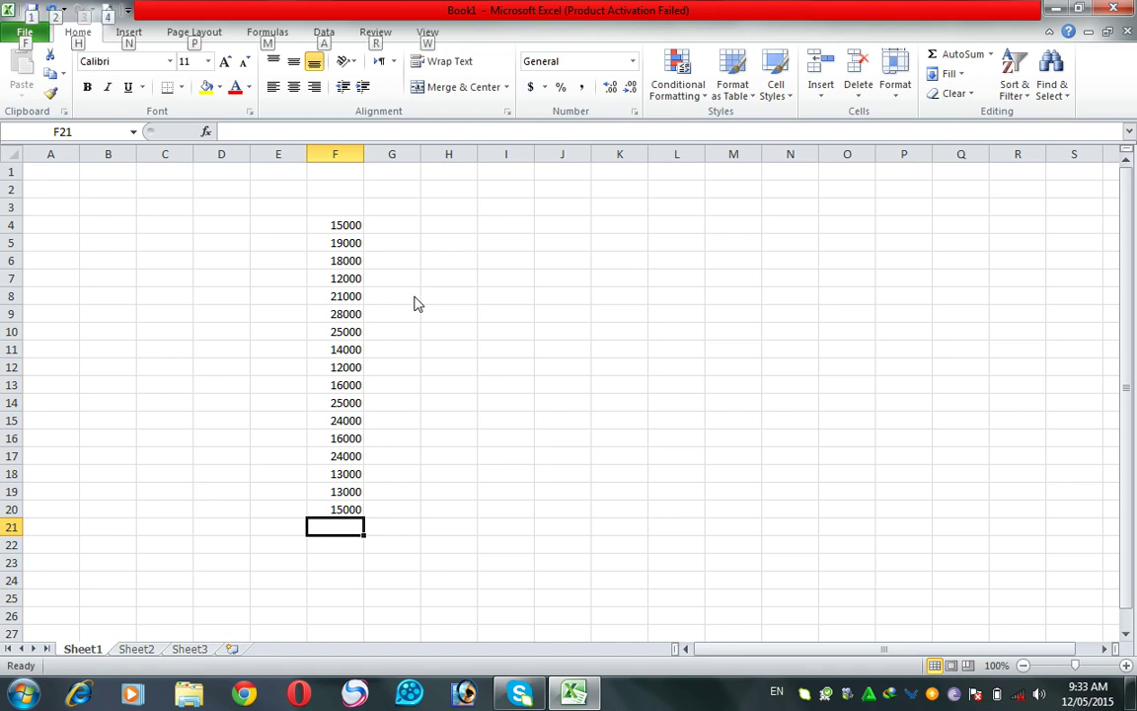
pyautogui.hotkey('alt', '=')
pyautogui.press('Return')
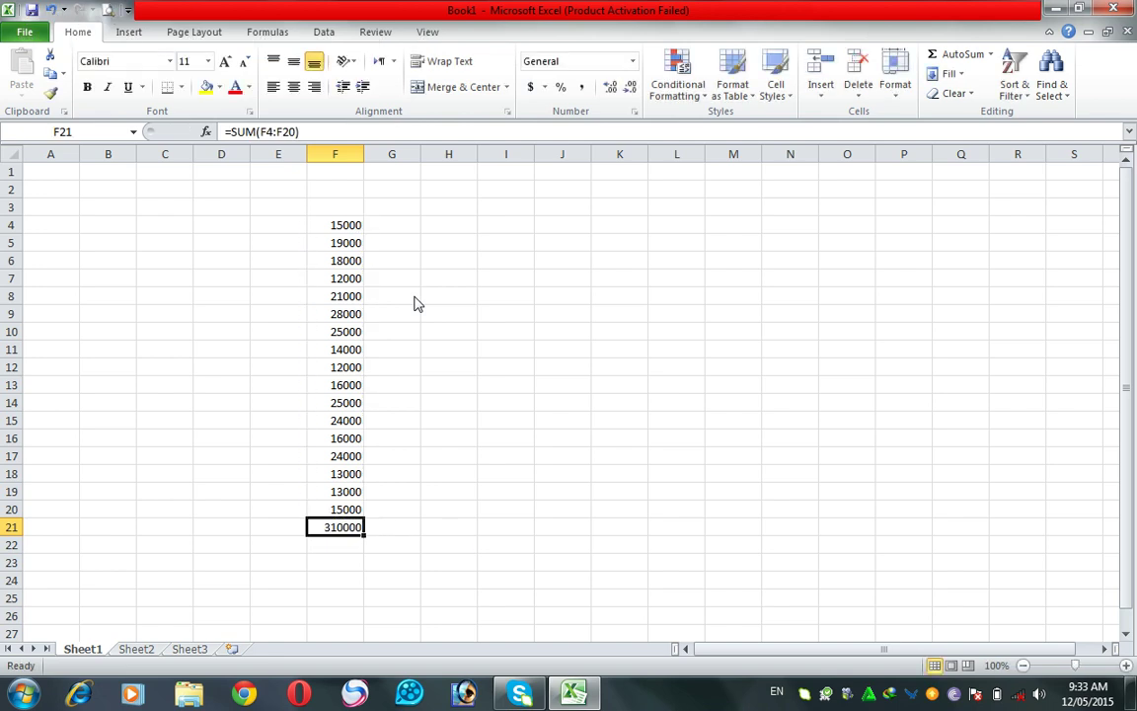
pyautogui.press('Delete')
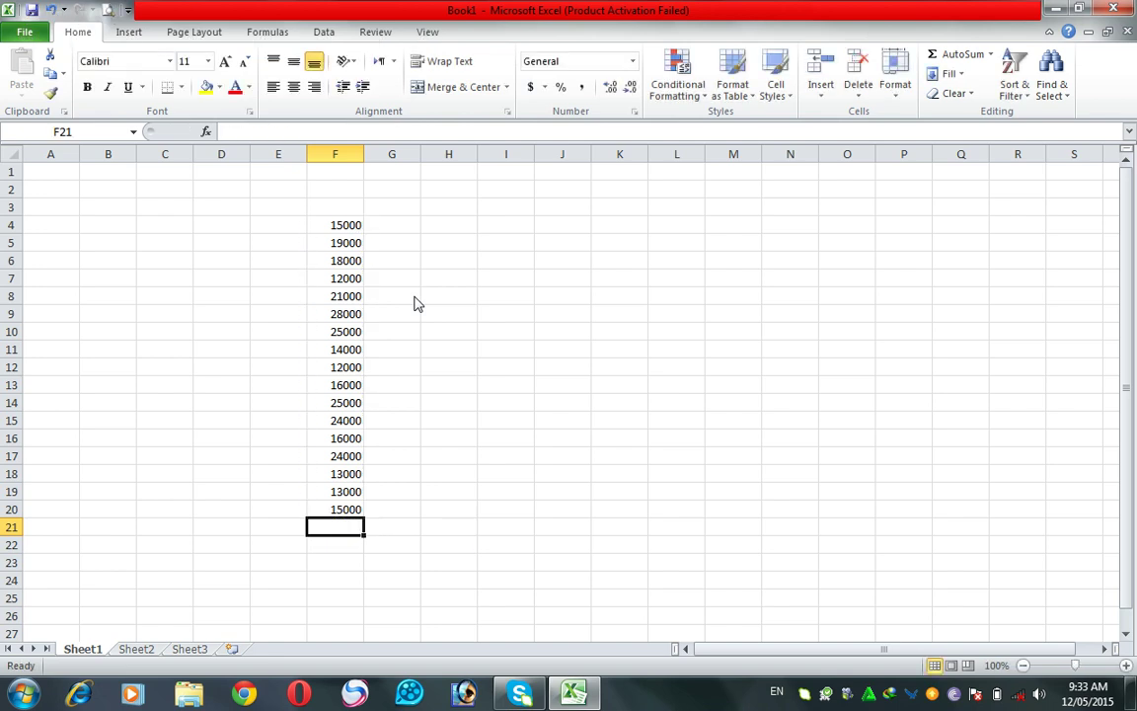
pyautogui.hotkey('alt', '=')
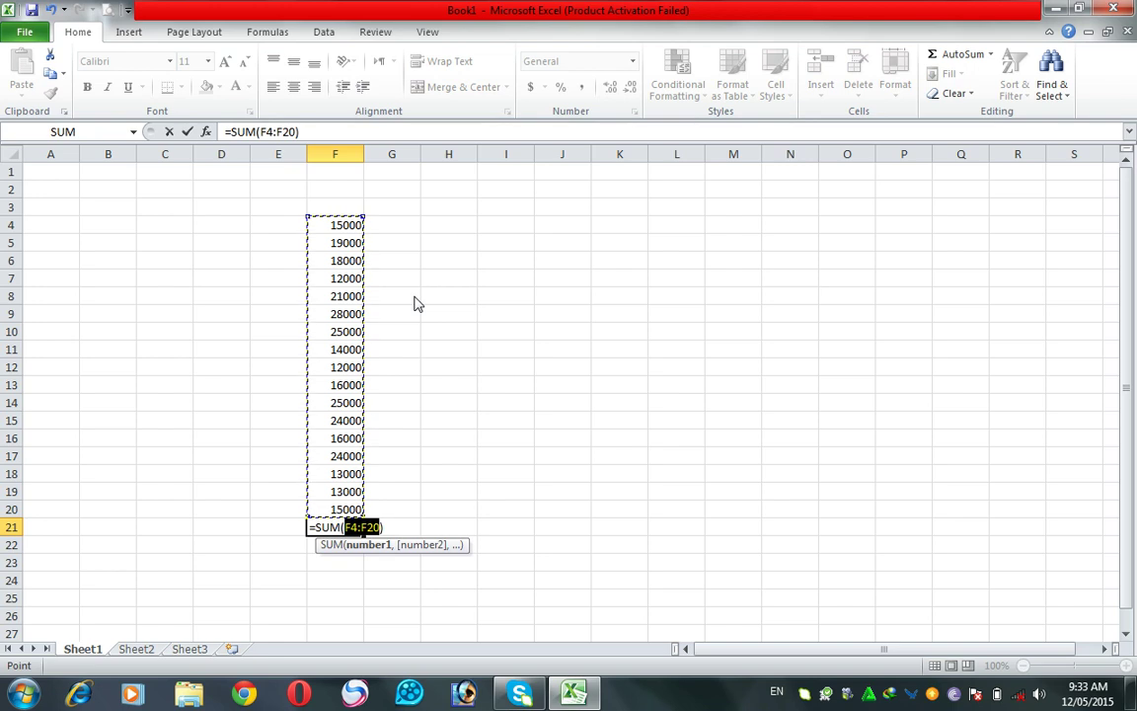
pyautogui.press('Return')
pyautogui.hotkey('ctrl', 'z')
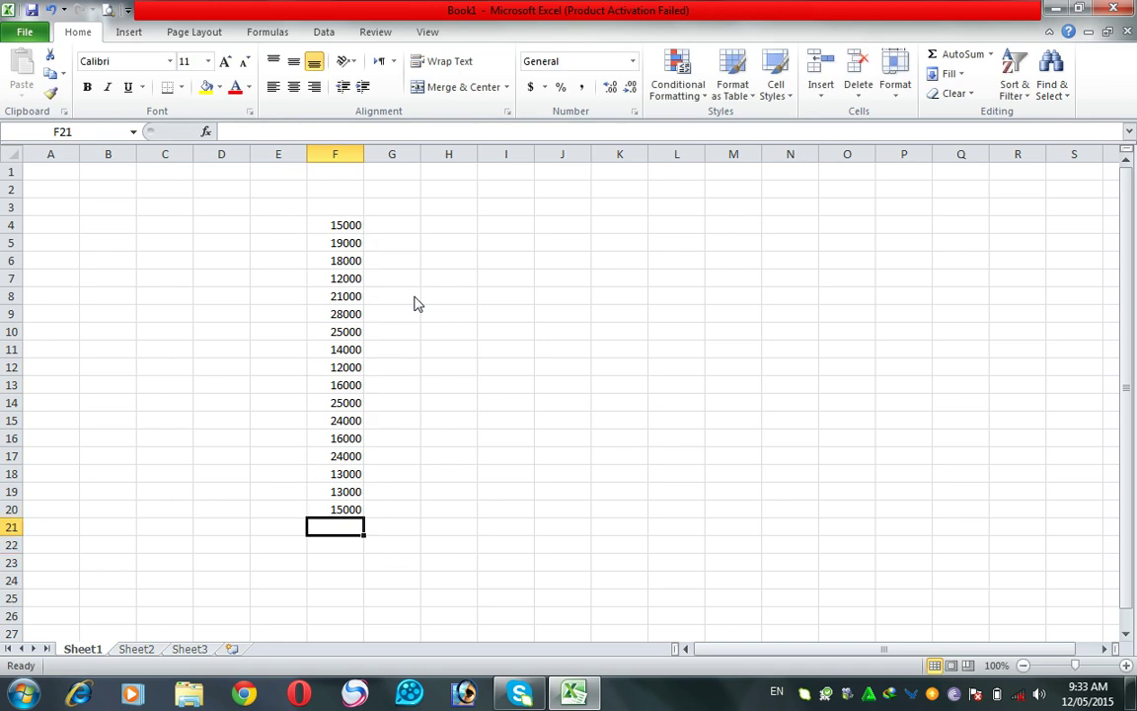
pyautogui.press('alt')
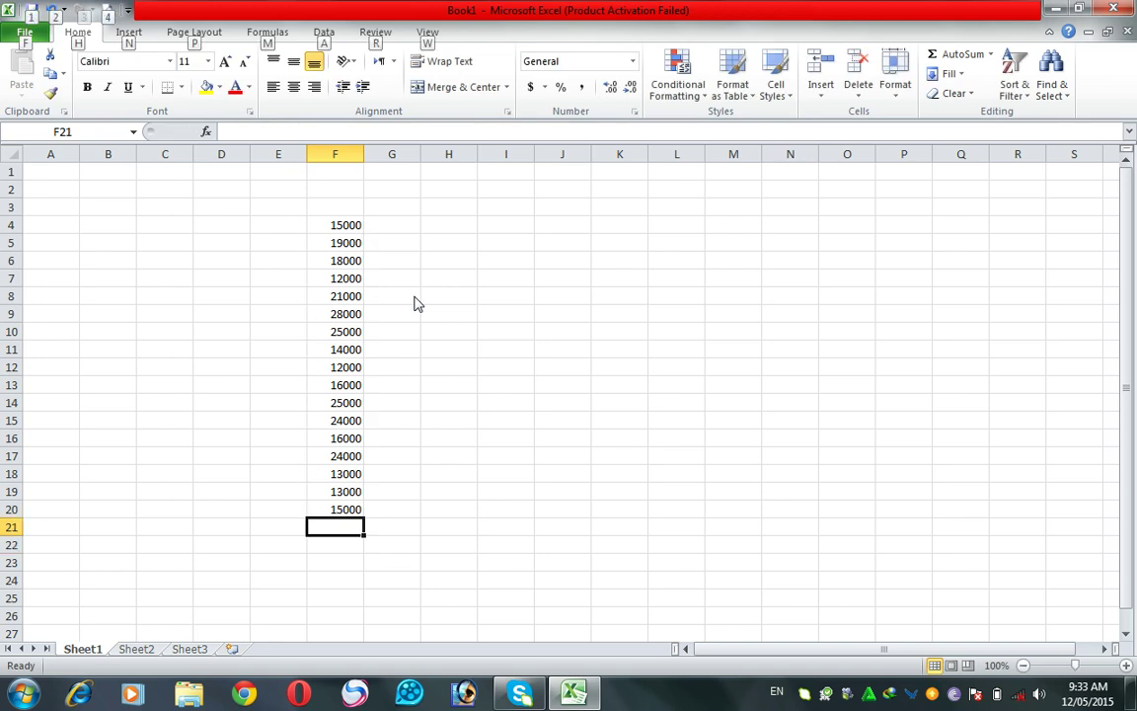
pyautogui.hotkey('alt', '=')
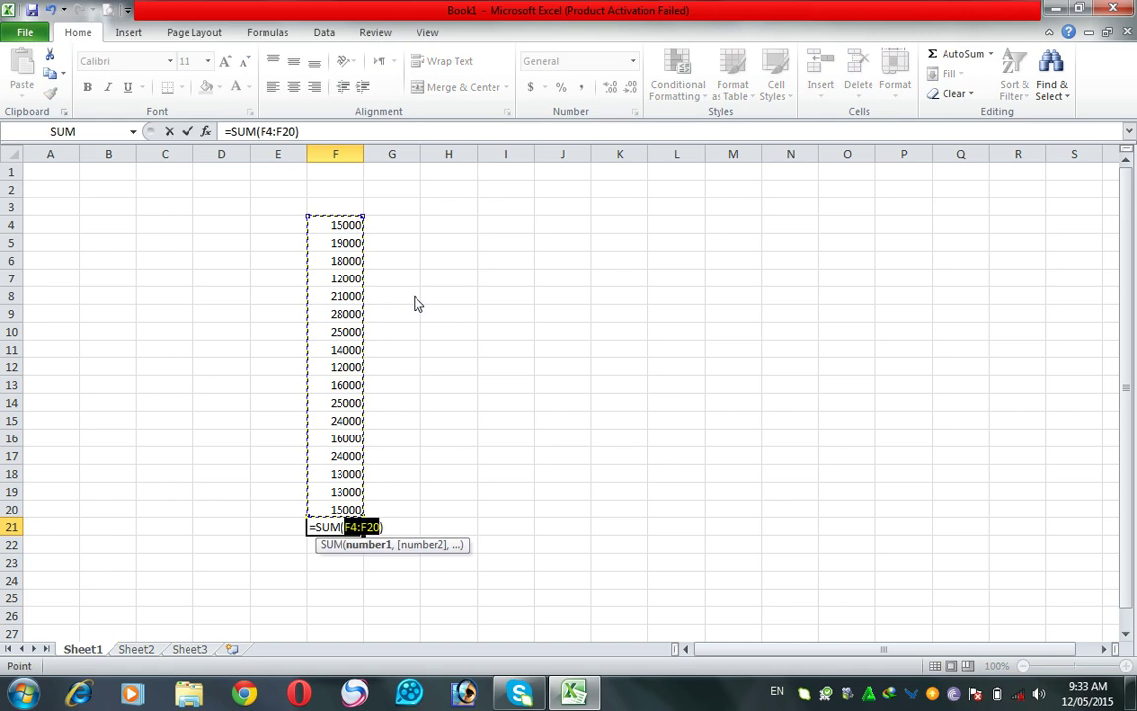
pyautogui.press('Return')
pyautogui.press('Up')
pyautogui.press('Delete')
pyautogui.press('alt')
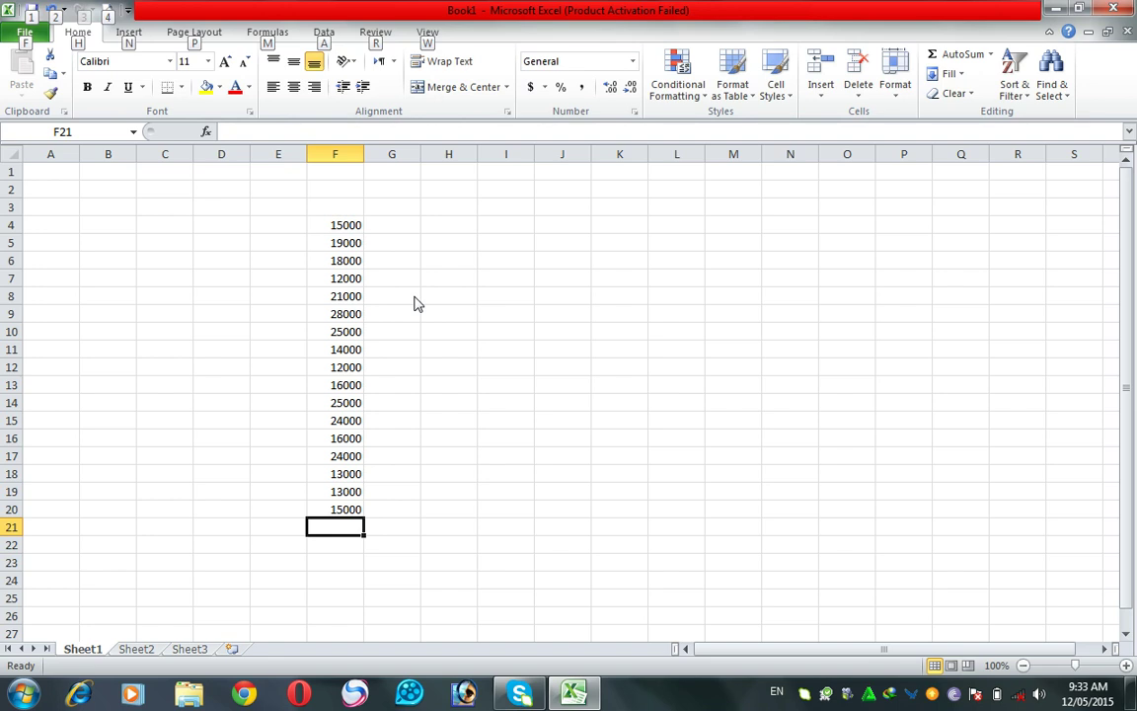
pyautogui.hotkey('alt', '=')
pyautogui.hotkey('ctrl', 'Return')
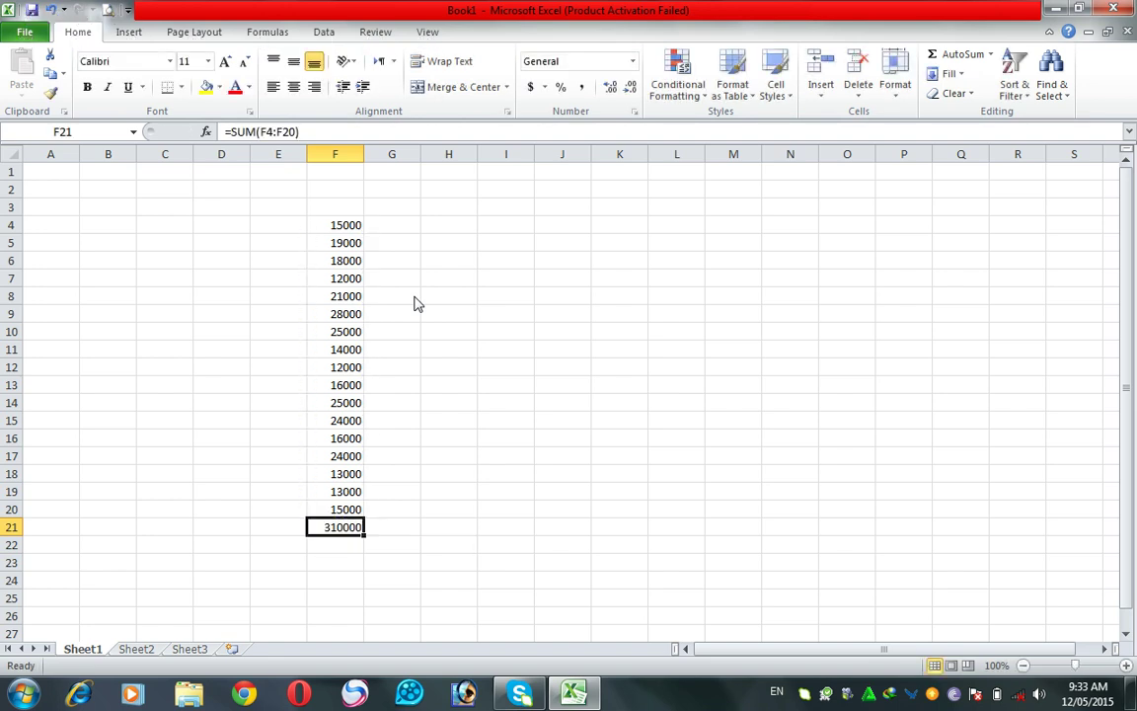
pyautogui.press('Delete')
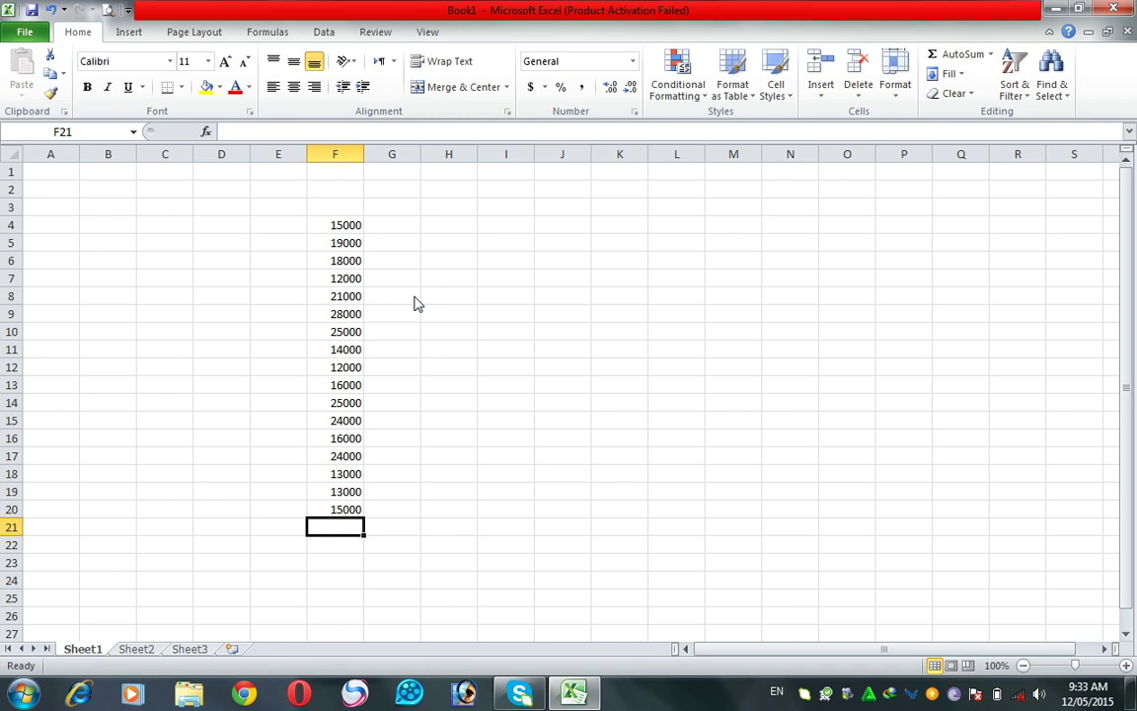
pyautogui.press('alt')
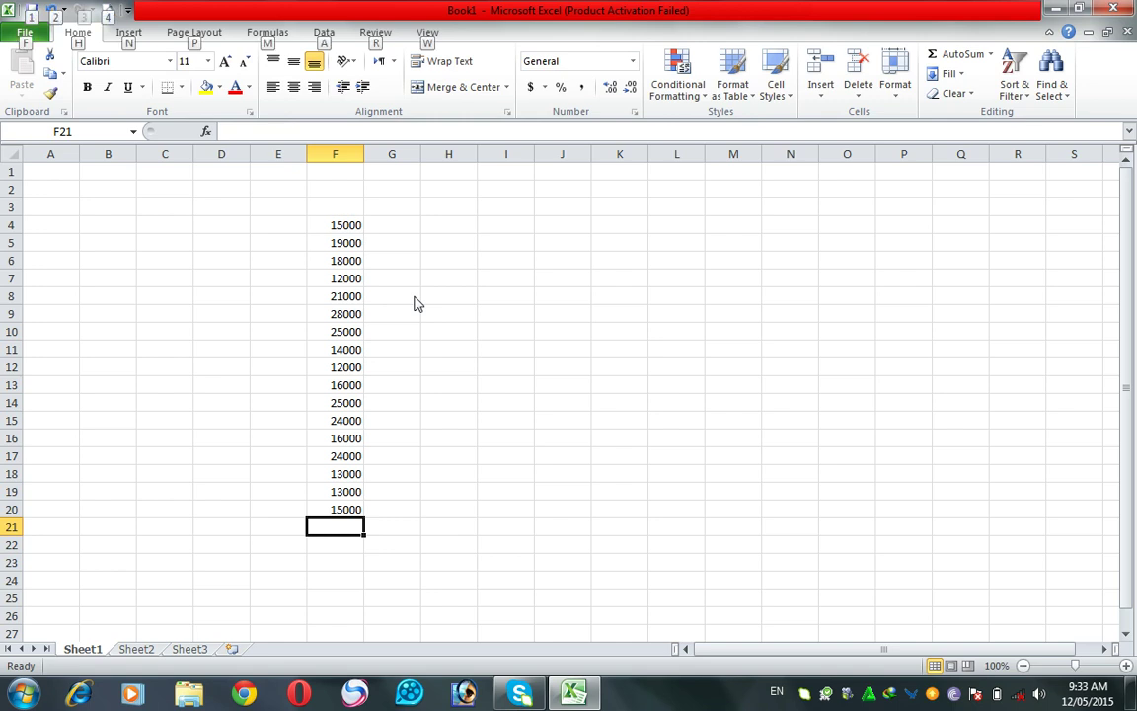
pyautogui.hotkey('alt', '=')
pyautogui.hotkey('ctrl', 'Return')
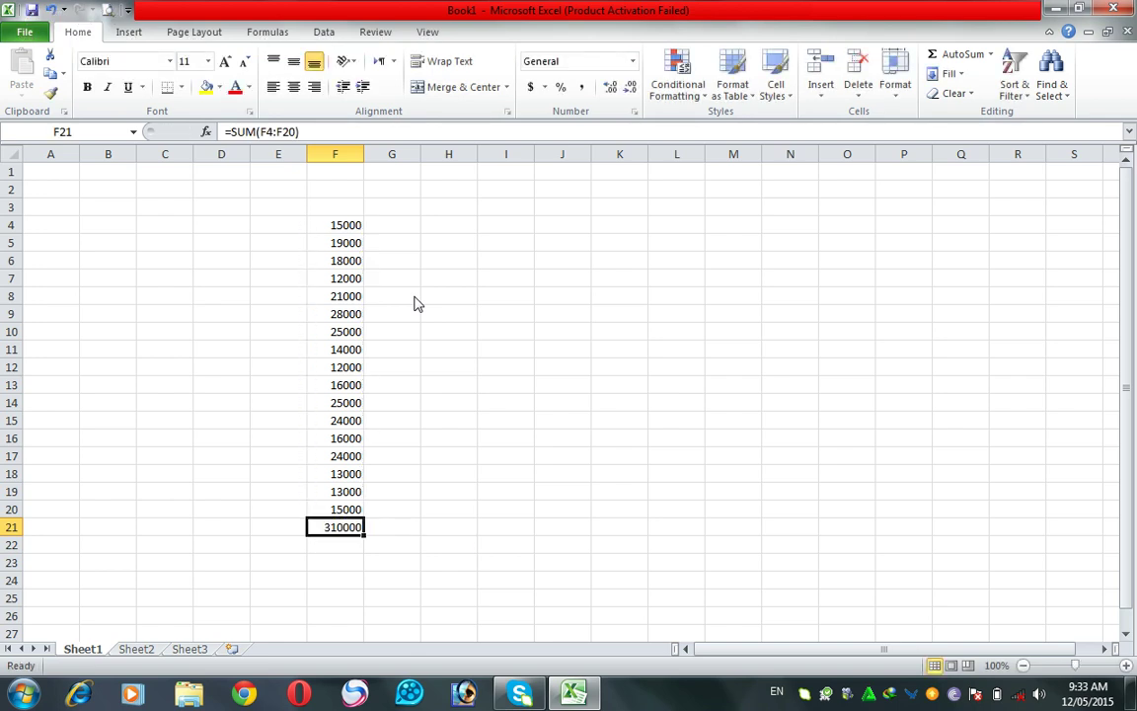
pyautogui.press('Delete')
pyautogui.press('Right')
pyautogui.press('Right')
pyautogui.press('Right')
pyautogui.press('Right')
pyautogui.press('Right')
pyautogui.press('Down')
pyautogui.press('Up')
pyautogui.press('Up')
pyautogui.press('Up')
pyautogui.press('Up')
pyautogui.press('Up')
pyautogui.press('Up')
pyautogui.press('Left')
pyautogui.press('Left')
pyautogui.press('Left')
pyautogui.press('Left')
pyautogui.press('Left')
pyautogui.press('Up')
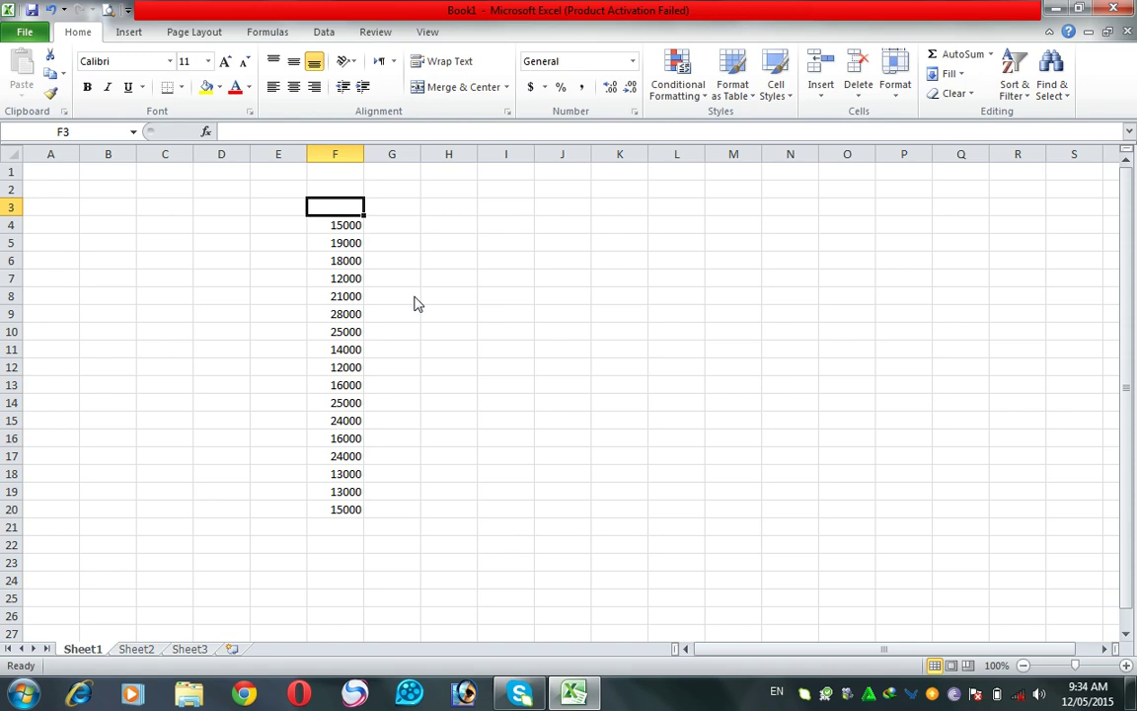
# Type the heading 'Salary' in F3 and the label 'Total Salary' in I3
pyautogui.write('Salary')
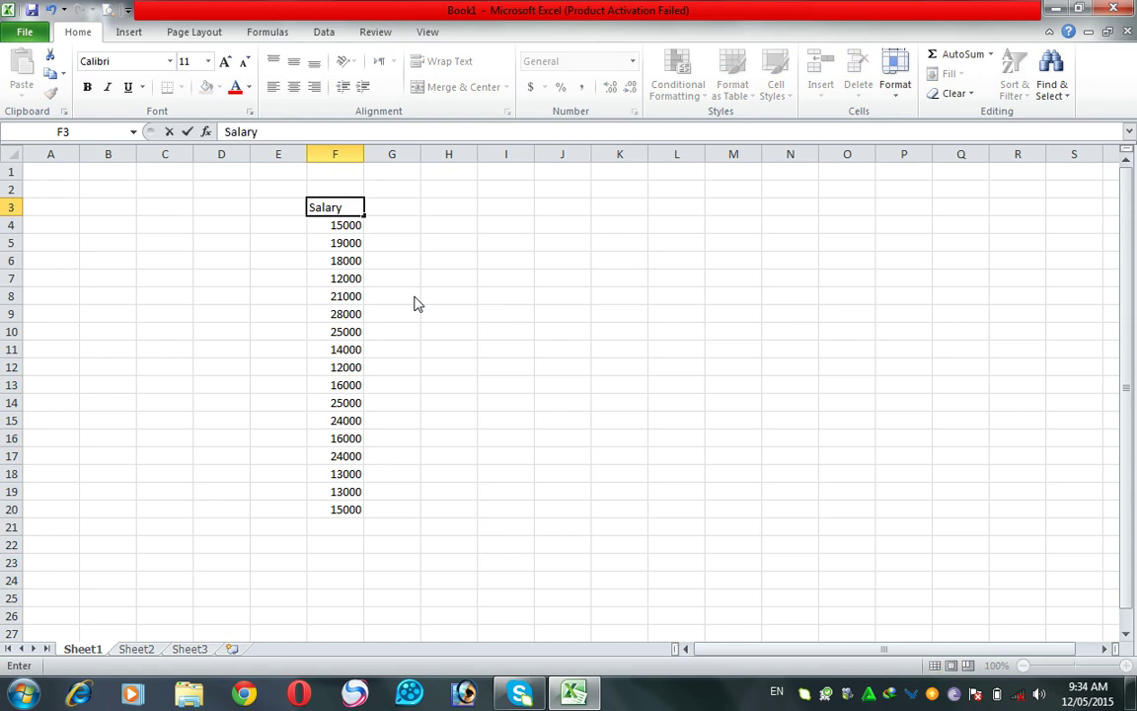
pyautogui.press('Right')
pyautogui.press('Right')
pyautogui.press('Right')
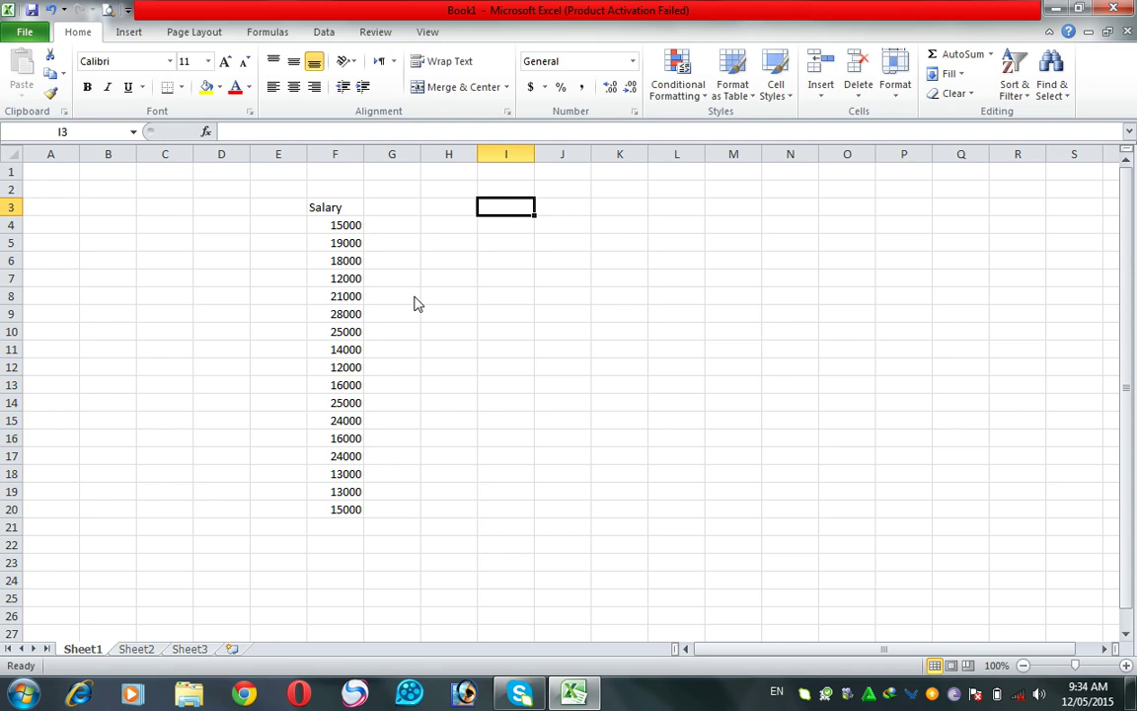
pyautogui.write('Total Salary')
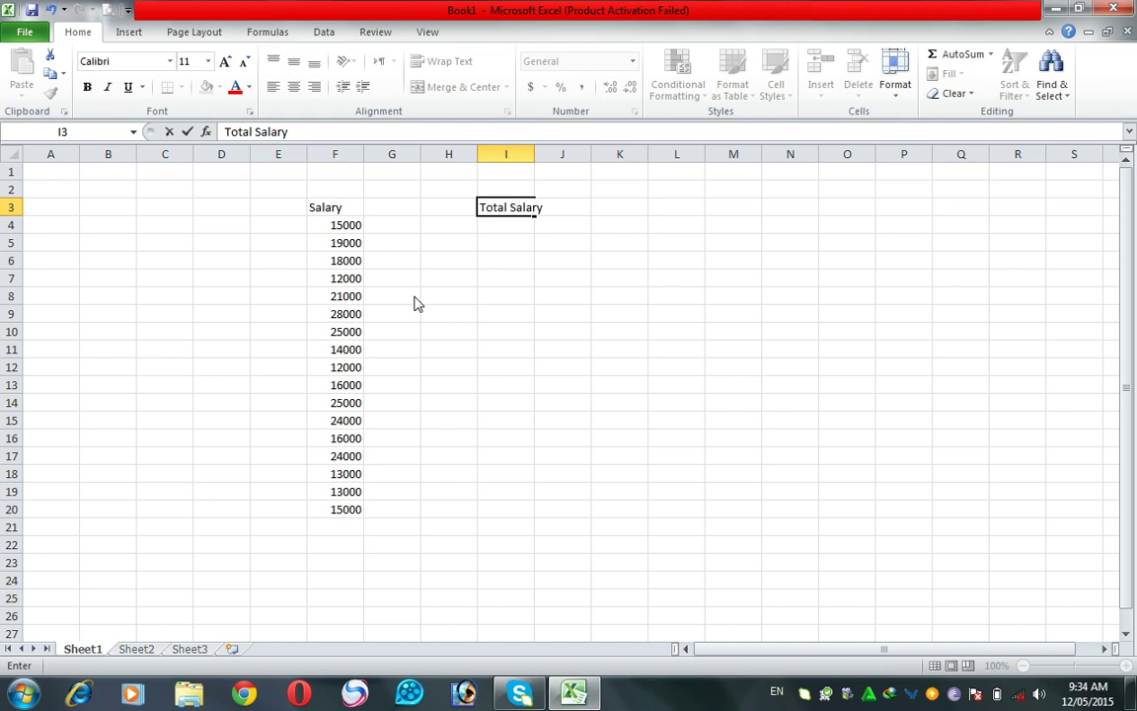
pyautogui.press('Return')
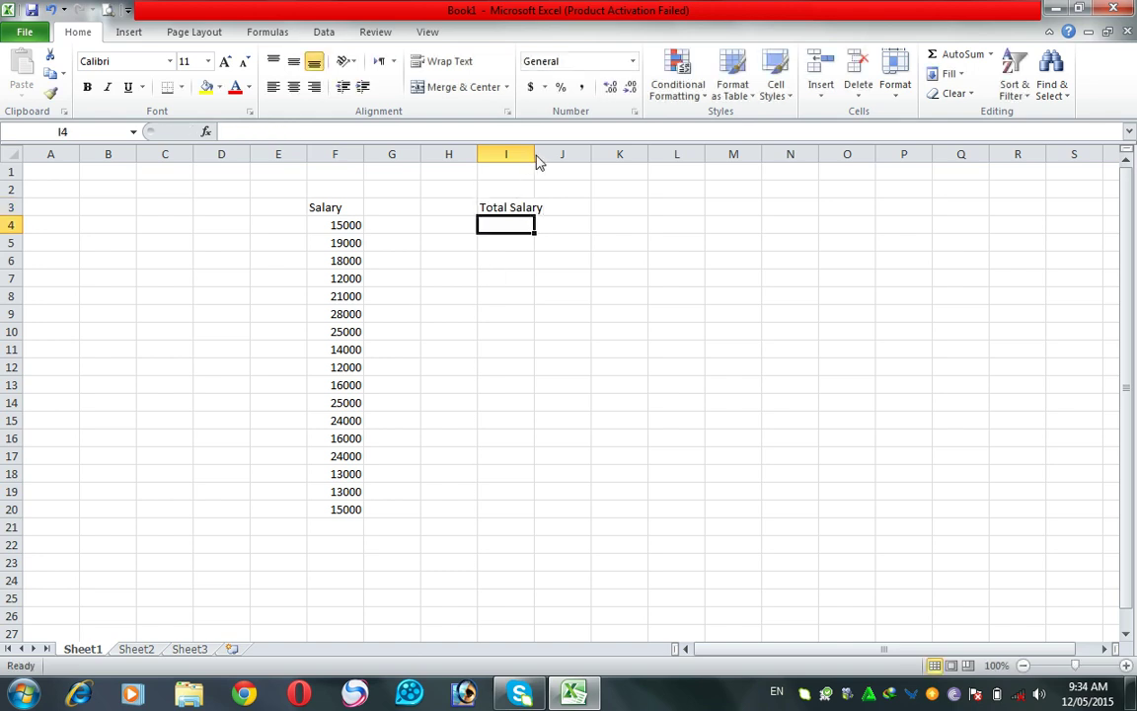
# Widen column I and AutoSum row 4 into I4 as =SUM(F4:H4)
pyautogui.moveTo(534, 155); pyautogui.dragTo(554, 158)
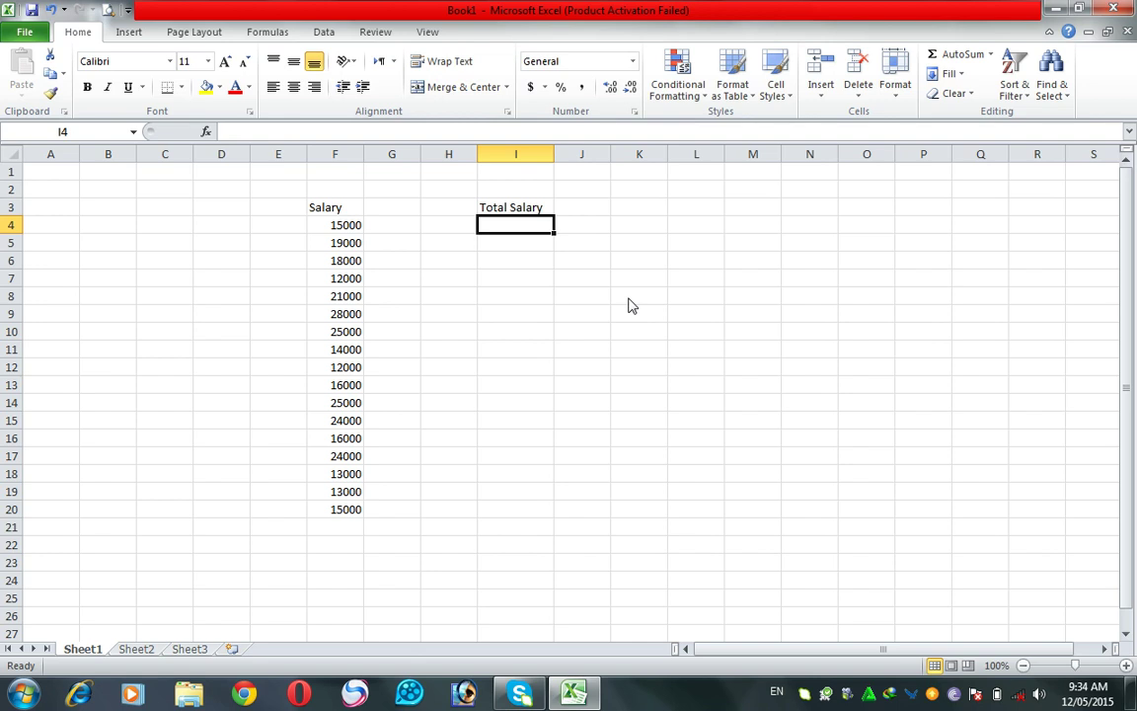
pyautogui.press('alt')
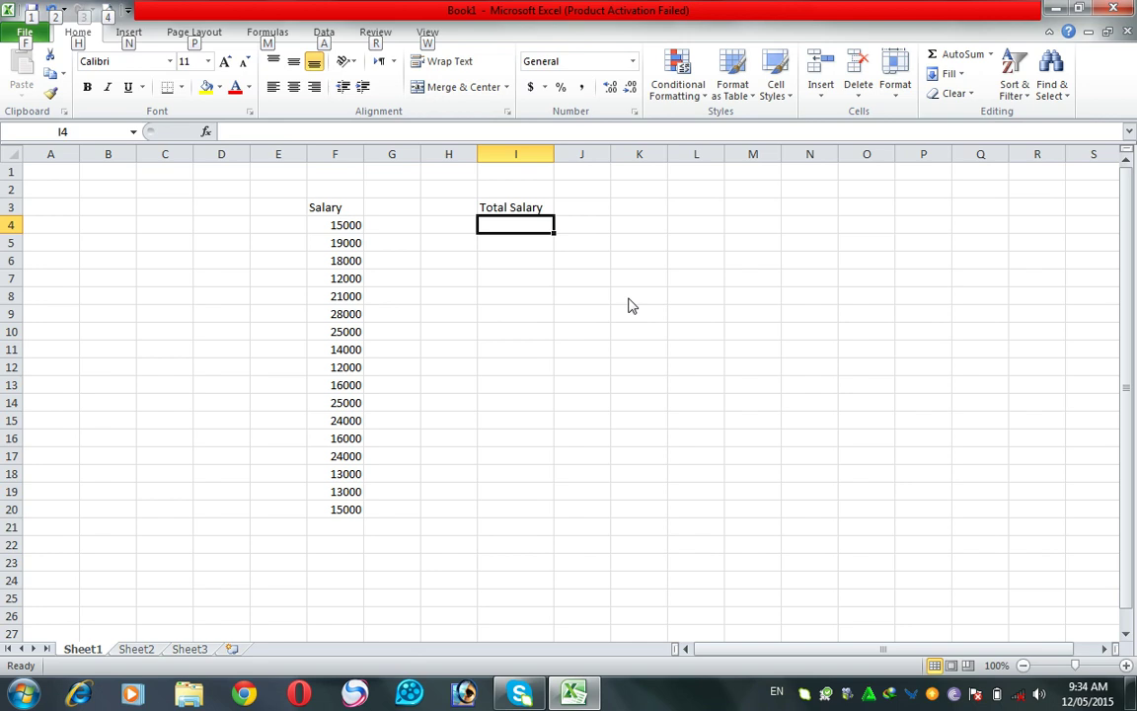
pyautogui.hotkey('alt', '=')
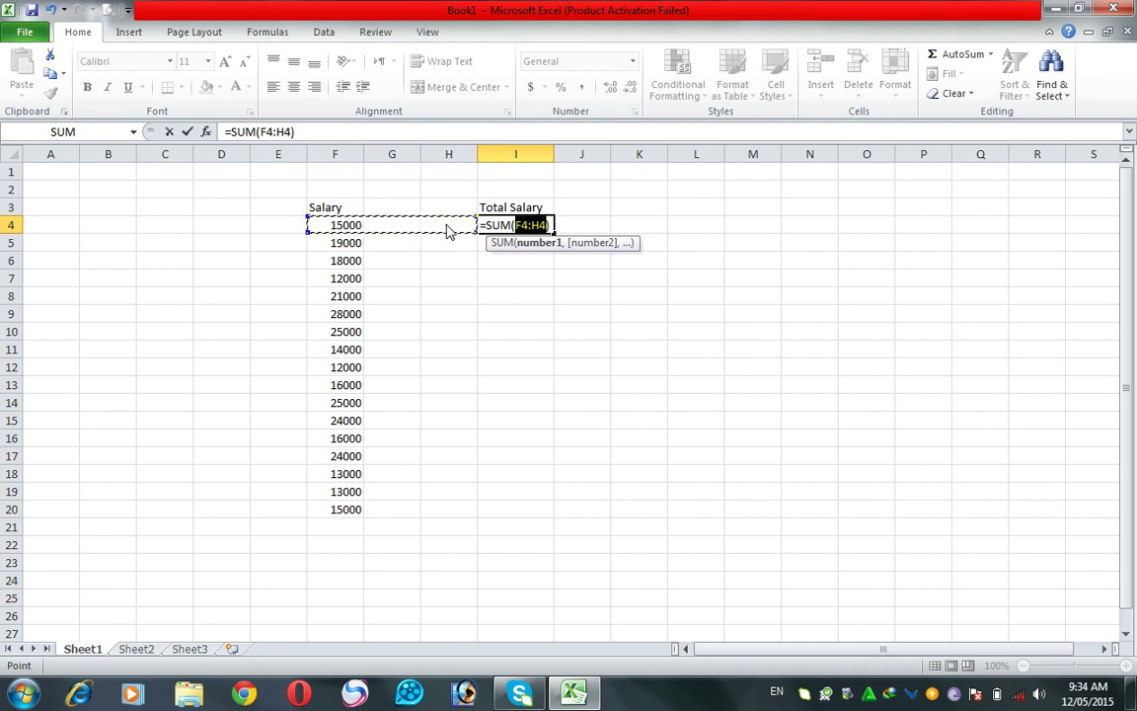
pyautogui.press('Return')
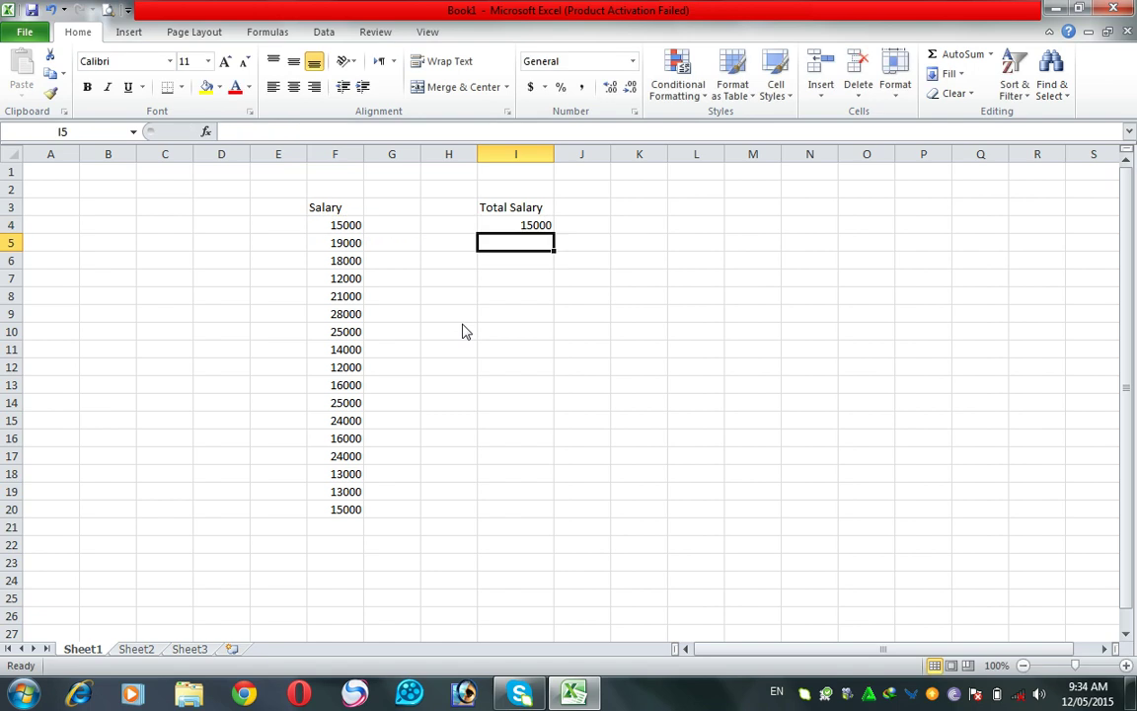
# Test the I4 sum with 14000 in G4 and 12000 in H4, then clear both
pyautogui.moveTo(347, 225); pyautogui.dragTo(528, 226)
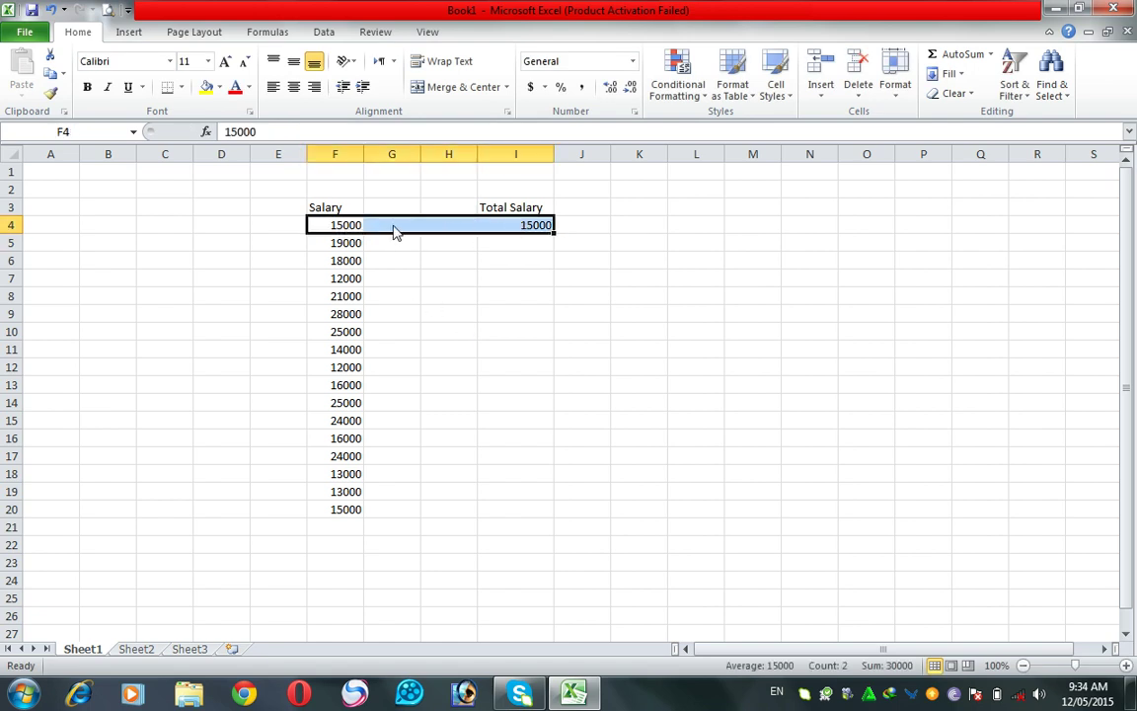
pyautogui.click(405, 231)
pyautogui.write('14000')
pyautogui.press('Return')
pyautogui.press('Up')
pyautogui.press('Right')
pyautogui.write('12000')
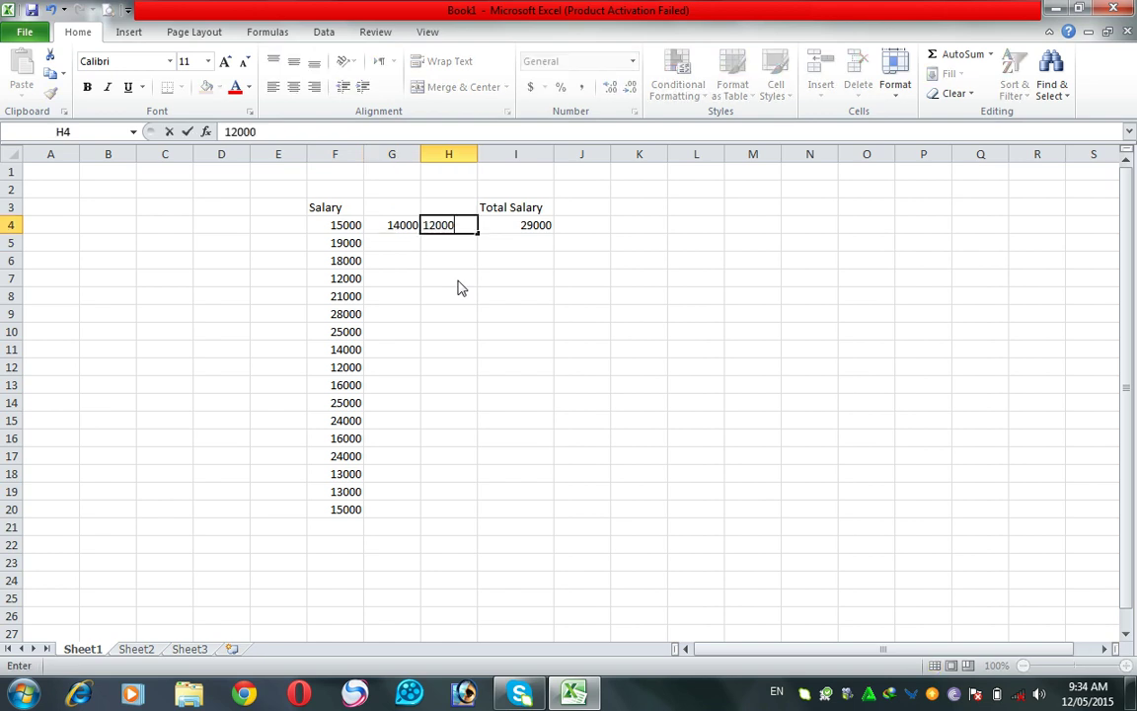
pyautogui.press('Return')
pyautogui.press('Up')
pyautogui.press('Delete')
pyautogui.press('Left')
pyautogui.press('Delete')
pyautogui.press('Left')
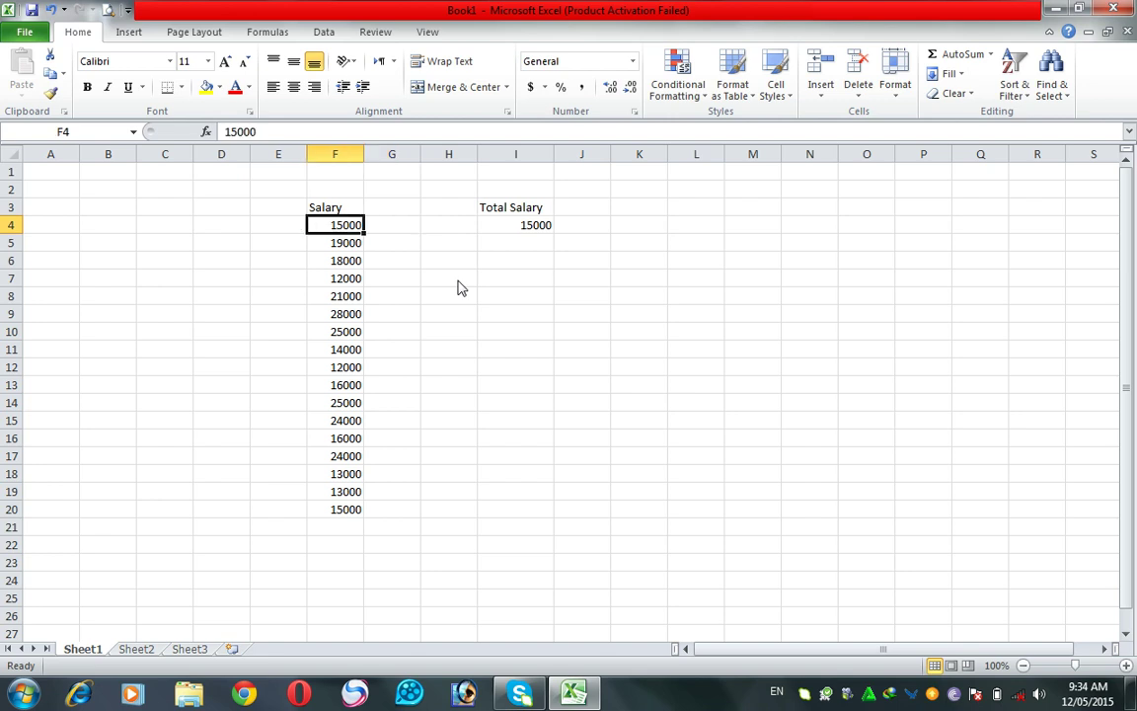
pyautogui.hotkey('shift', 'Right')
pyautogui.hotkey('shift', 'Right')
pyautogui.press('Left')
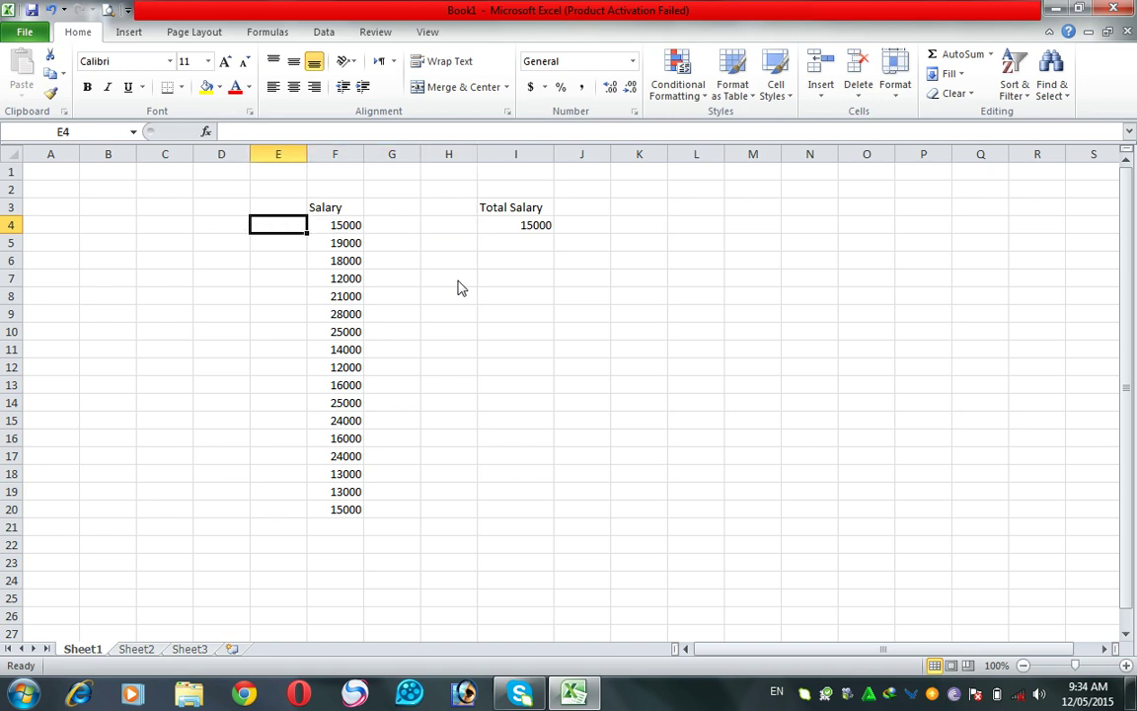
# Replace the I4 total with an AutoSum over the salaries F4:F20
pyautogui.moveTo(353, 229); pyautogui.dragTo(344, 509)
pyautogui.click(541, 227)
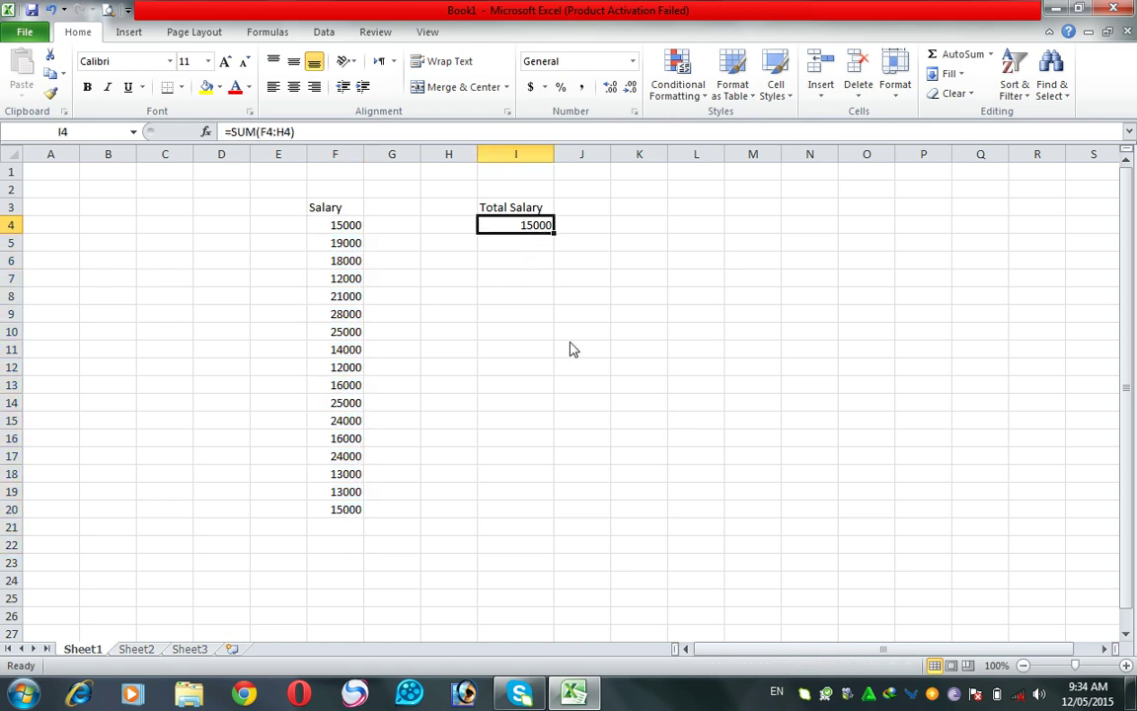
pyautogui.press('Delete')
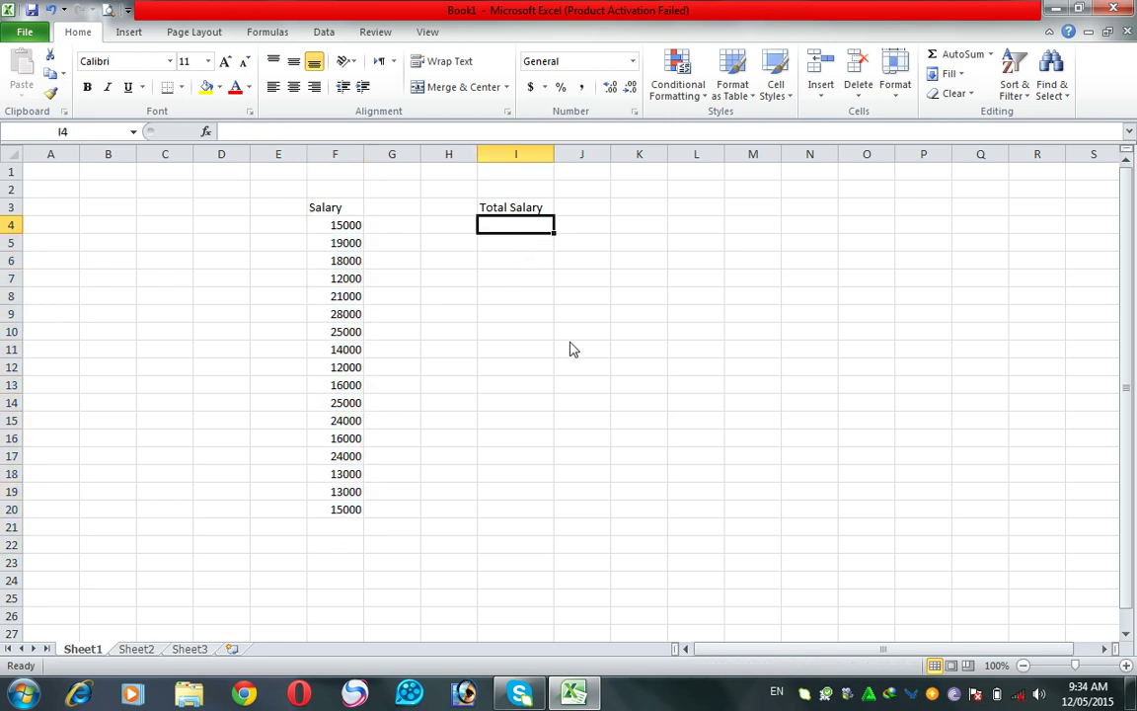
pyautogui.press('alt')
pyautogui.hotkey('alt', '=')
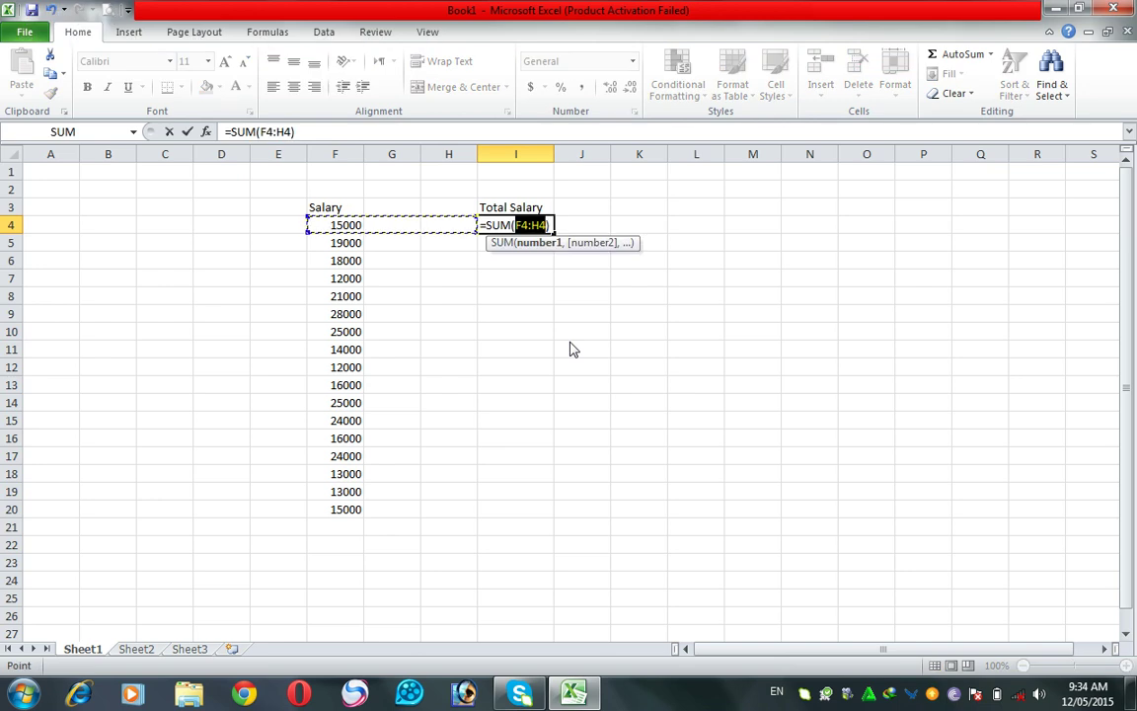
pyautogui.moveTo(334, 232); pyautogui.dragTo(348, 507)
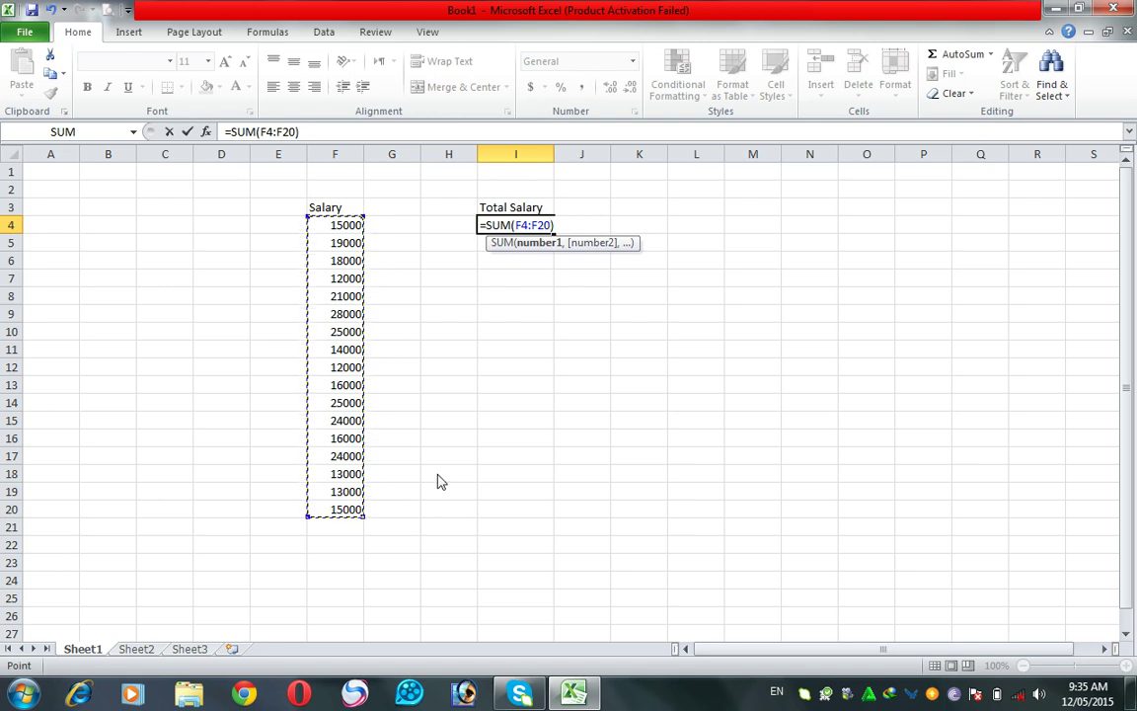
pyautogui.press('Return')
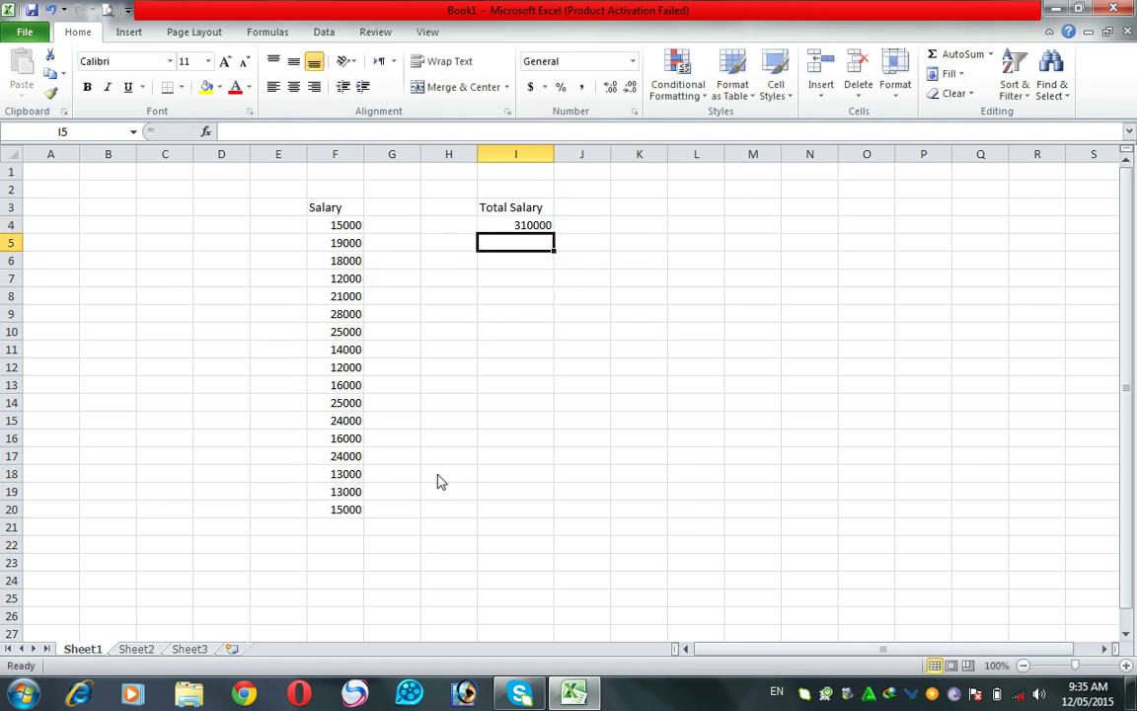
# Clear I4 and redo the AutoSum over the Salary column F4:F20
pyautogui.press('Up')
pyautogui.press('Delete')
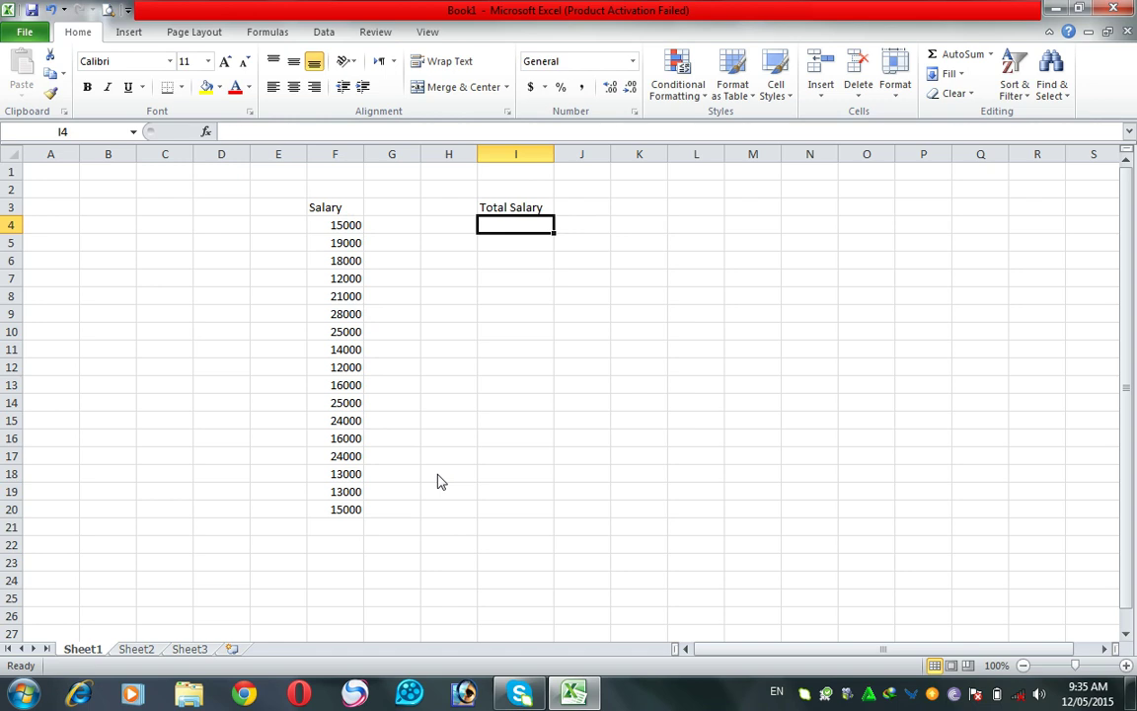
pyautogui.press('alt')
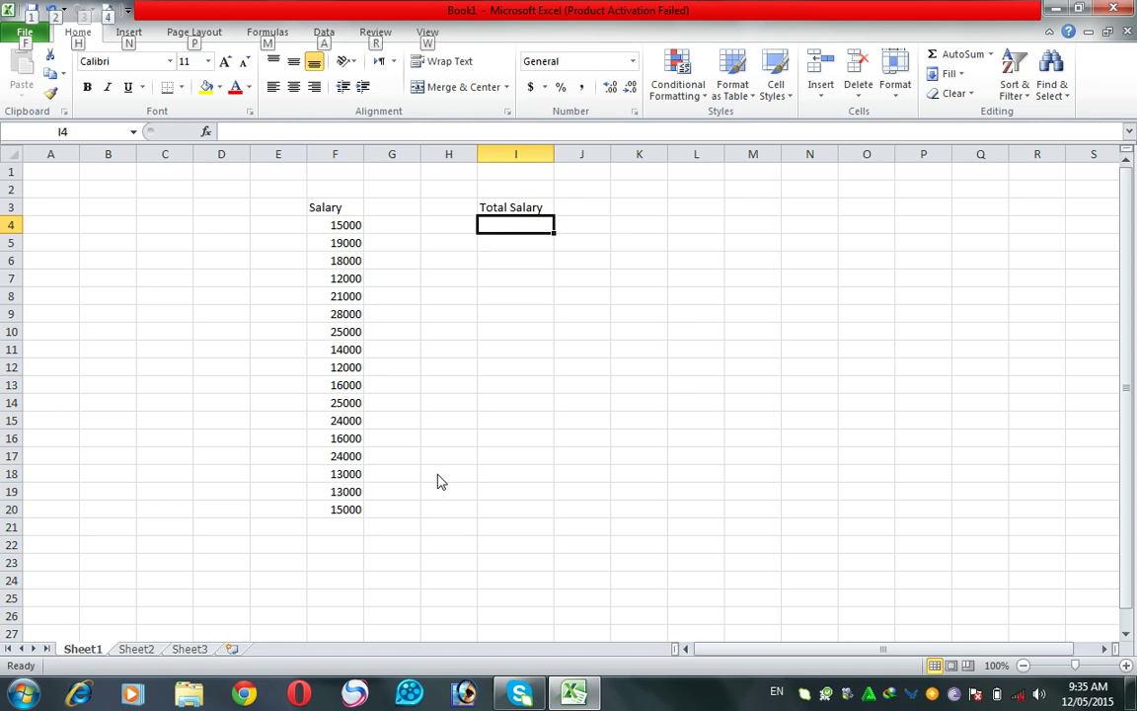
pyautogui.hotkey('alt', '=')
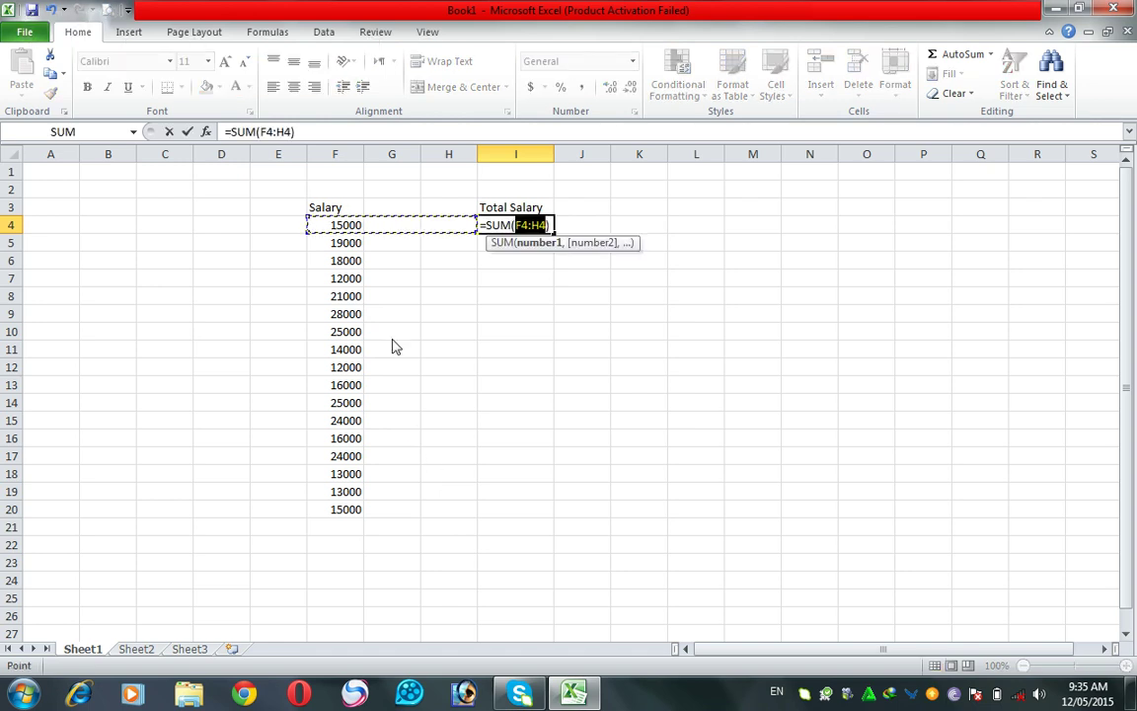
pyautogui.moveTo(314, 219)
pyautogui.mouseDown()
pyautogui.moveTo(340, 301)
pyautogui.moveTo(350, 510)
pyautogui.mouseUp()
pyautogui.press('Return')
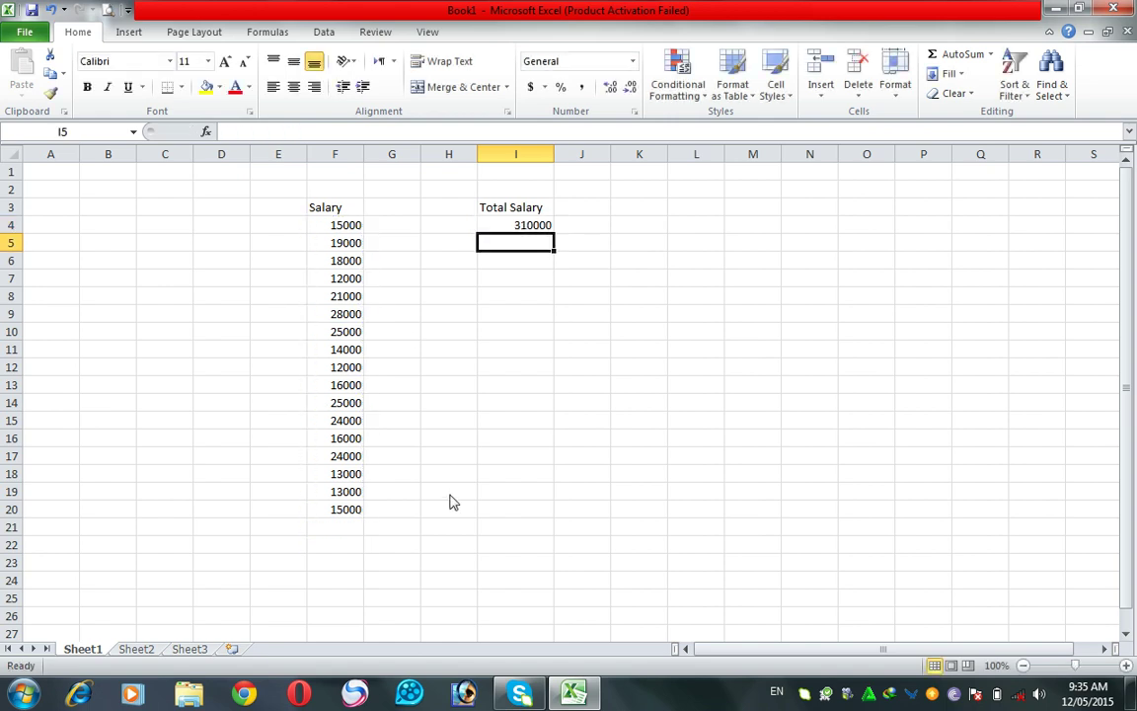
# Delete the I4 total and cancel a fresh AutoSum, leaving I4 blank
pyautogui.click(695, 578)
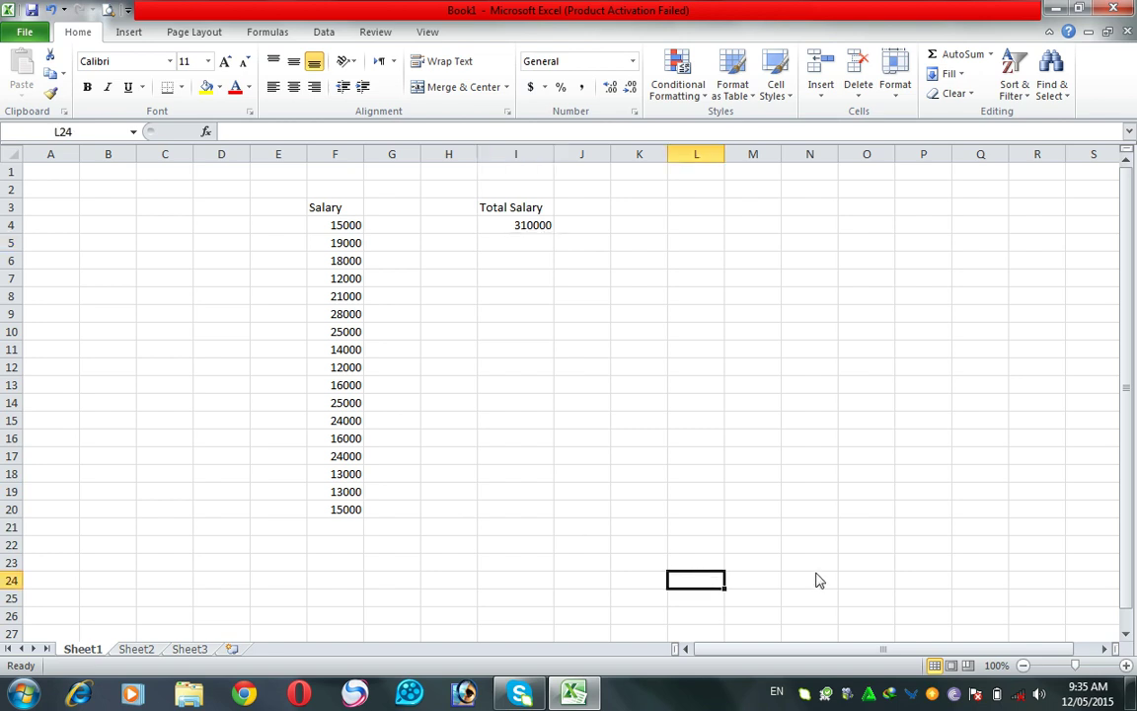
pyautogui.press('Delete')
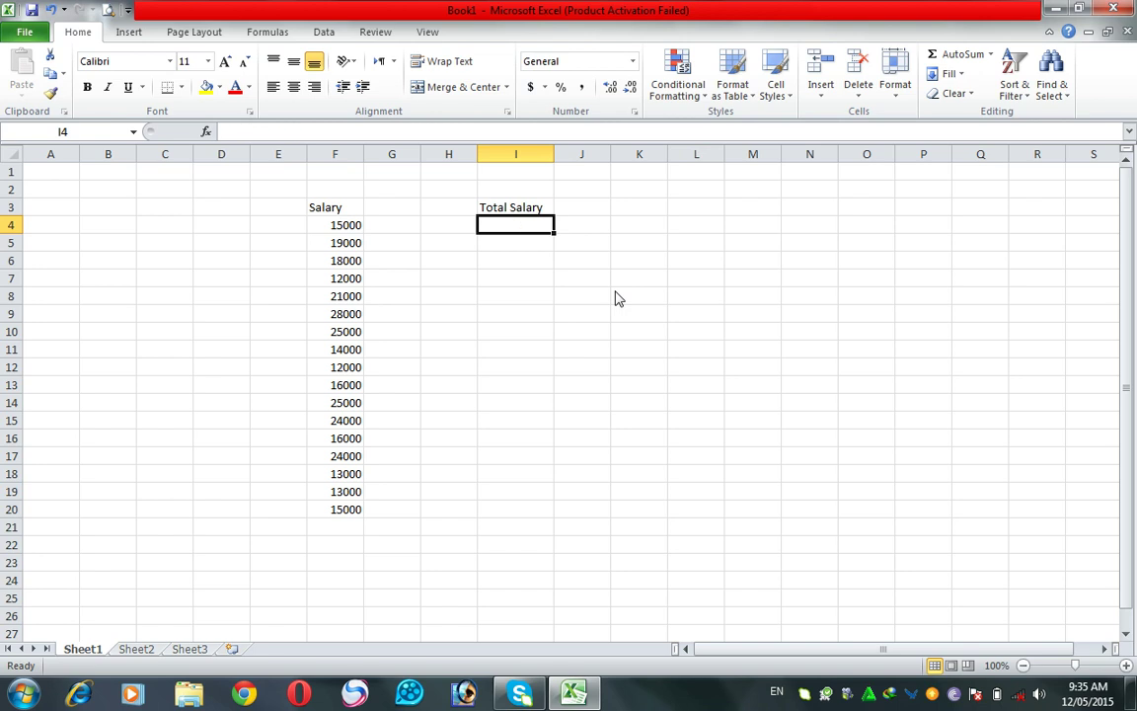
pyautogui.hotkey('alt', '=')
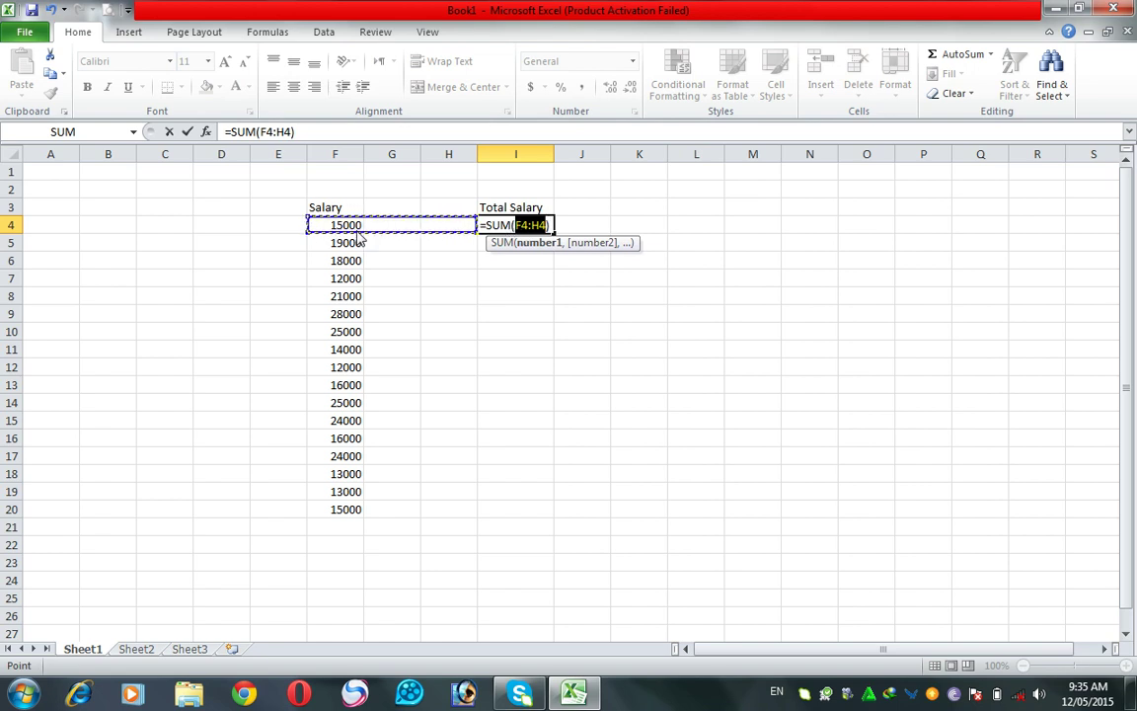
pyautogui.press('Escape')
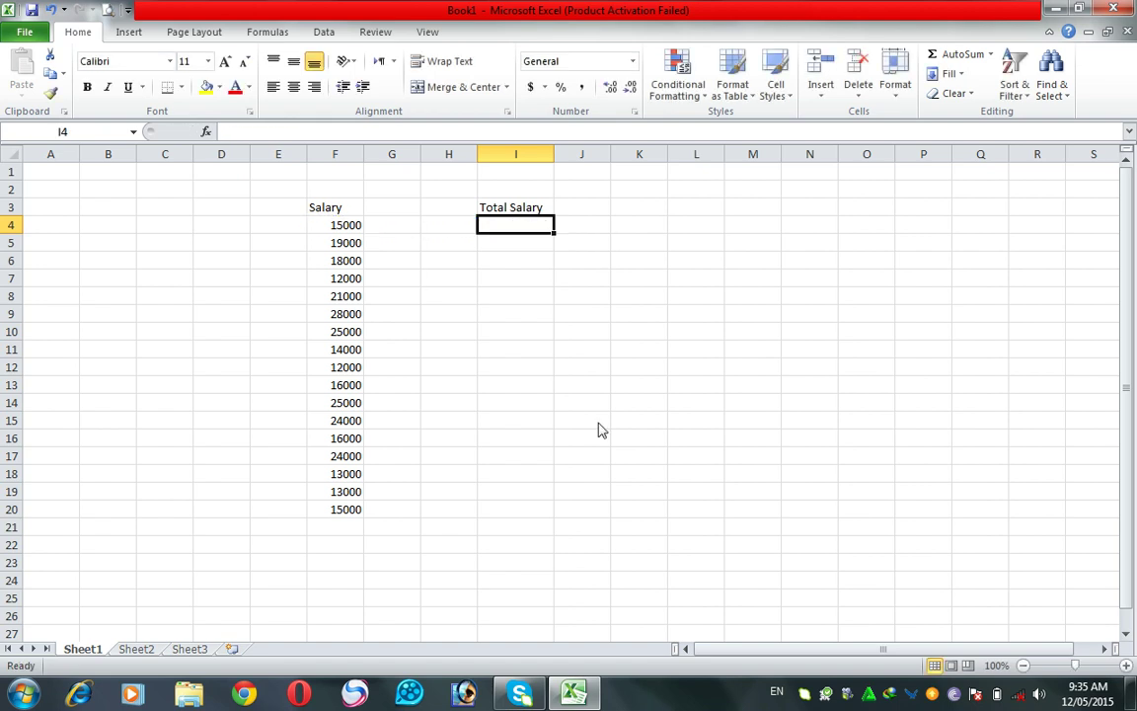
# Enter =SUM(F4:F20) in K22 with AutoSum, giving a salary total of 310000
pyautogui.click(717, 566)
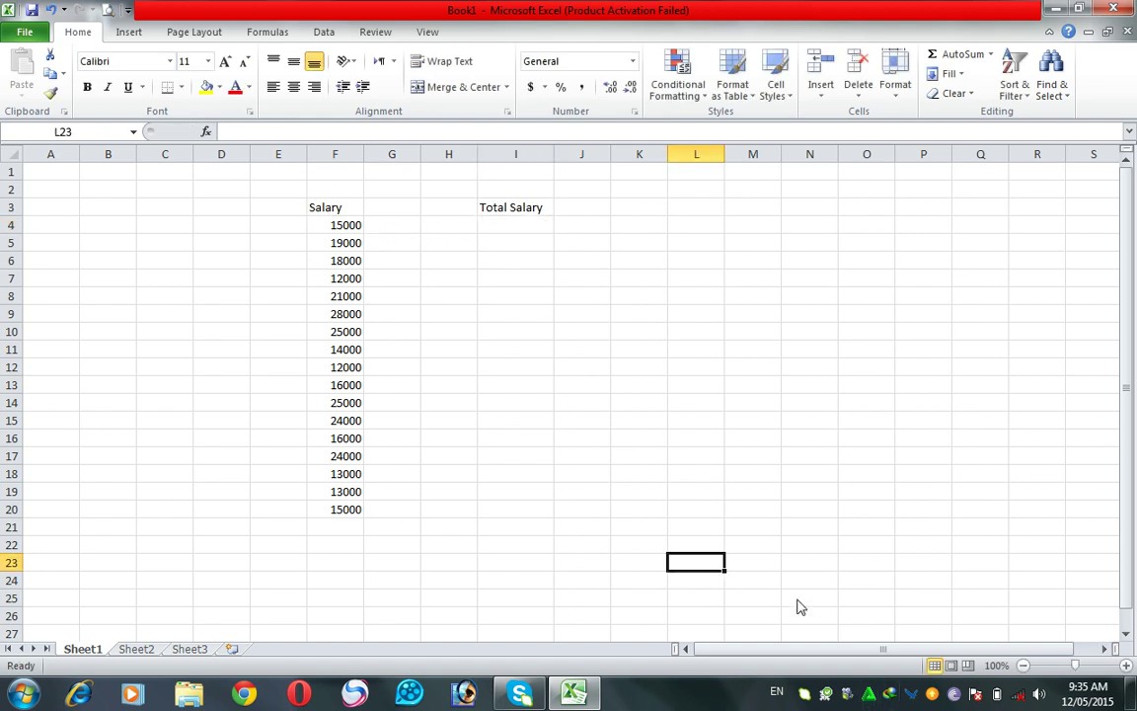
pyautogui.moveTo(632, 563); pyautogui.dragTo(80, 580)
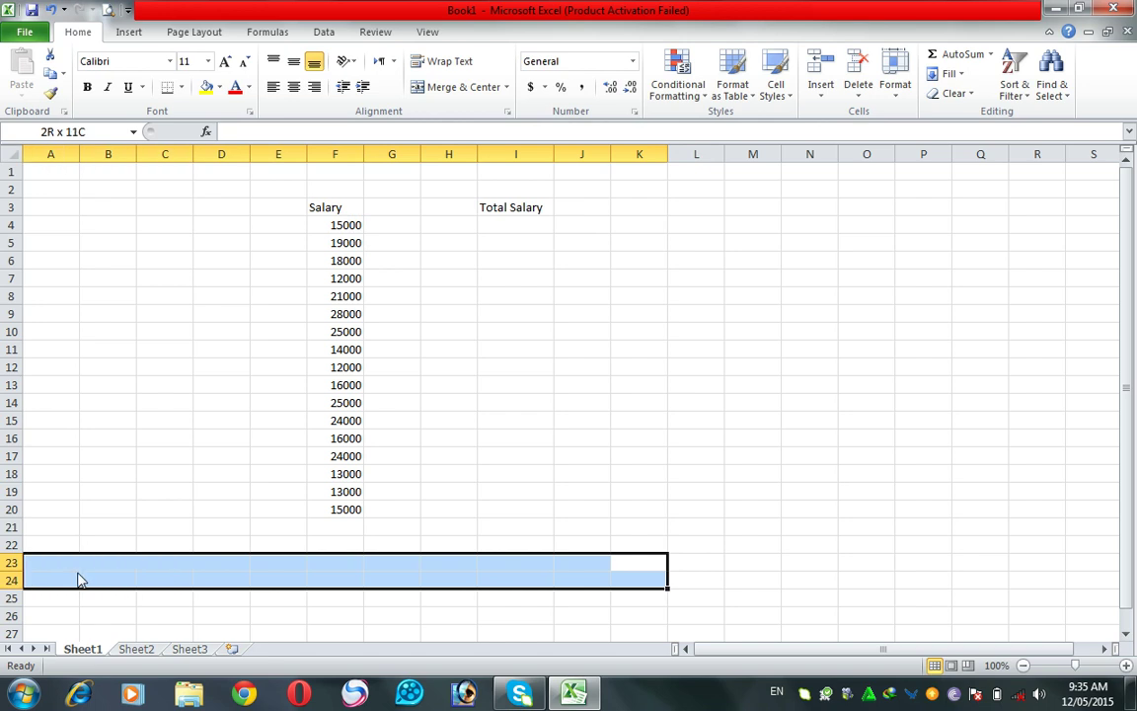
pyautogui.moveTo(640, 548); pyautogui.dragTo(685, 284)
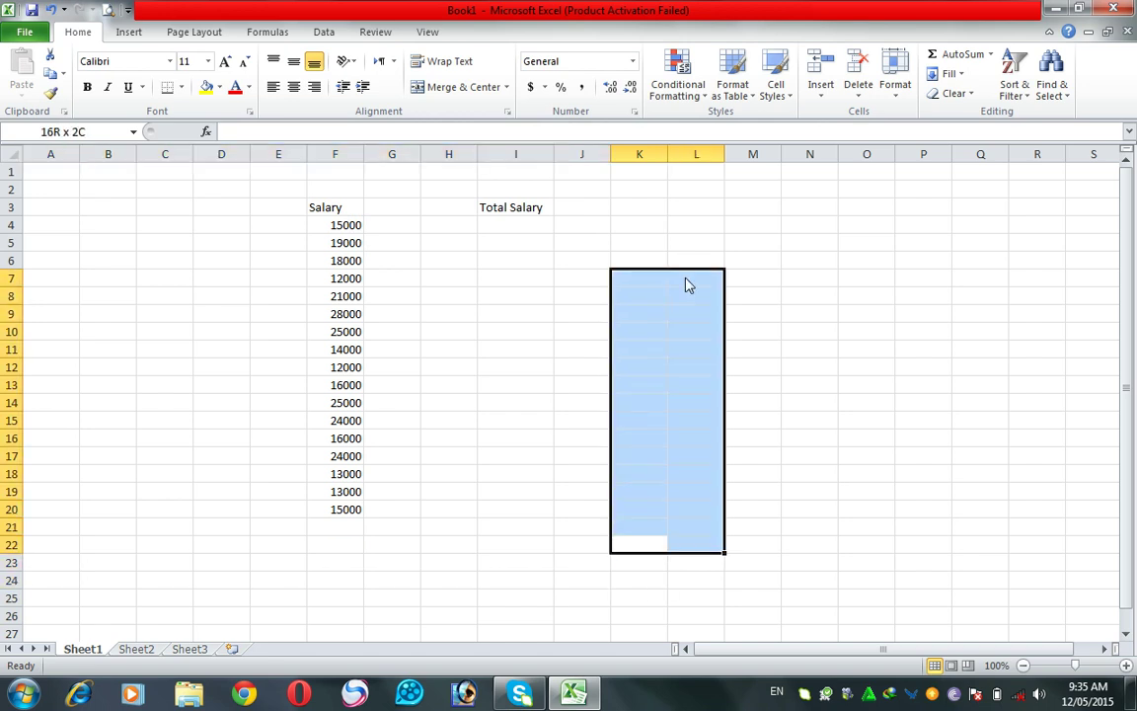
pyautogui.click(648, 553)
pyautogui.press('alt')
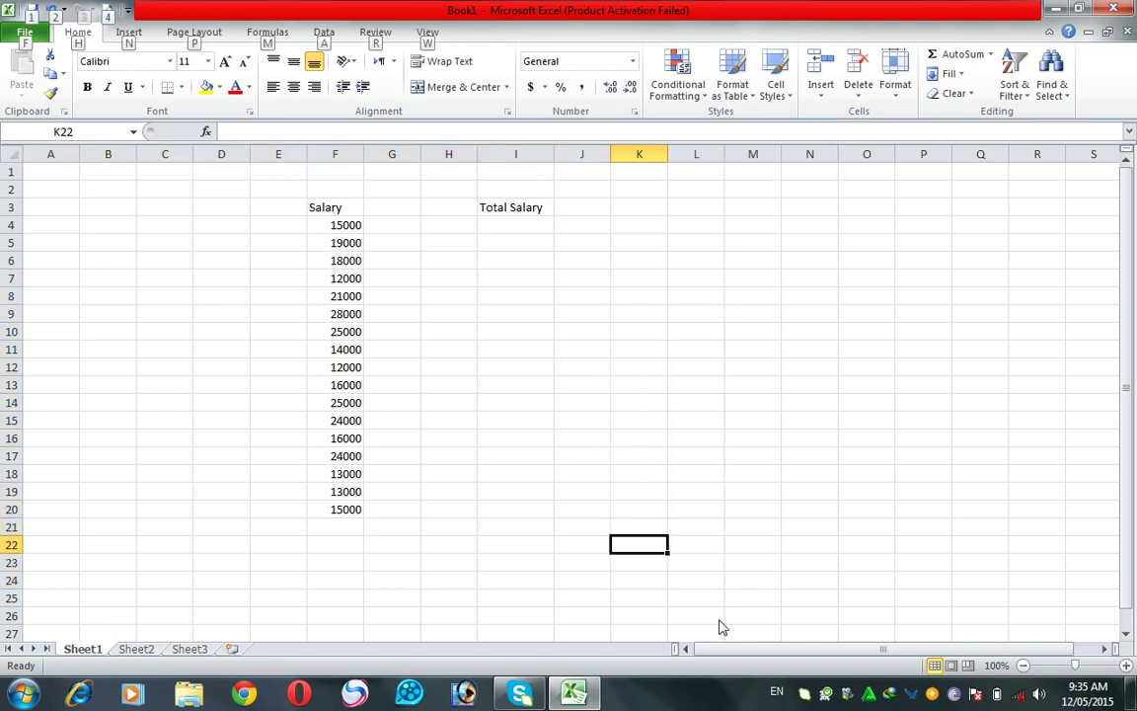
pyautogui.hotkey('alt', '=')
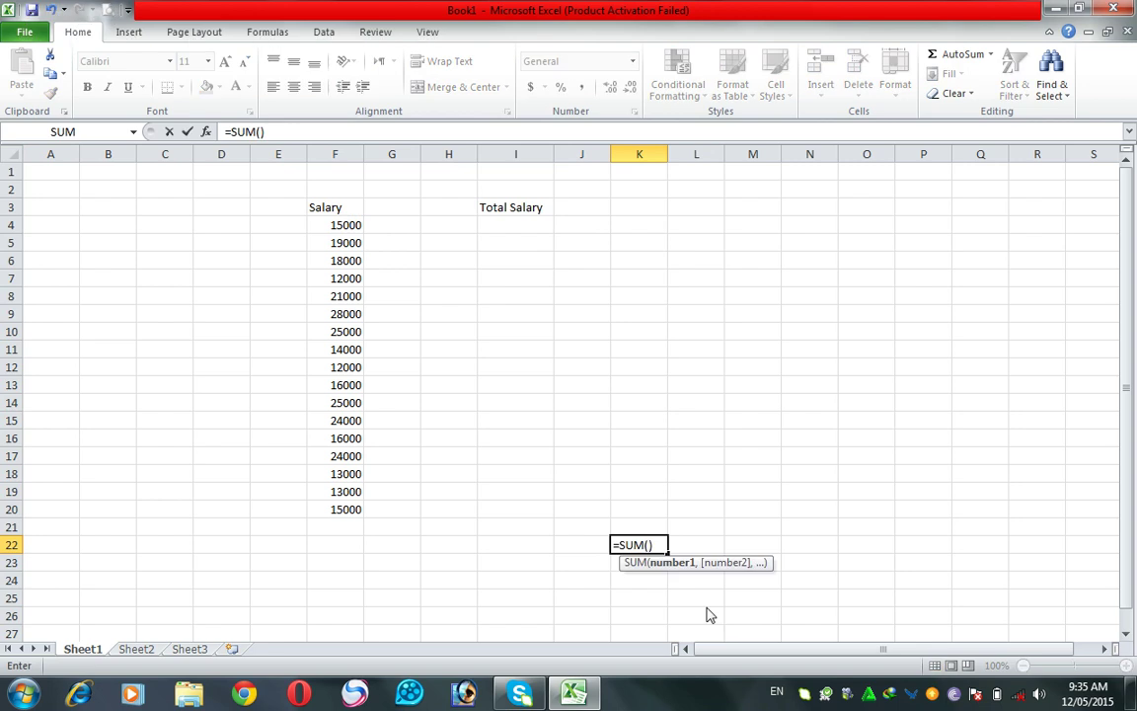
pyautogui.click(648, 545)
pyautogui.click(353, 227)
pyautogui.moveTo(353, 227); pyautogui.dragTo(465, 509)
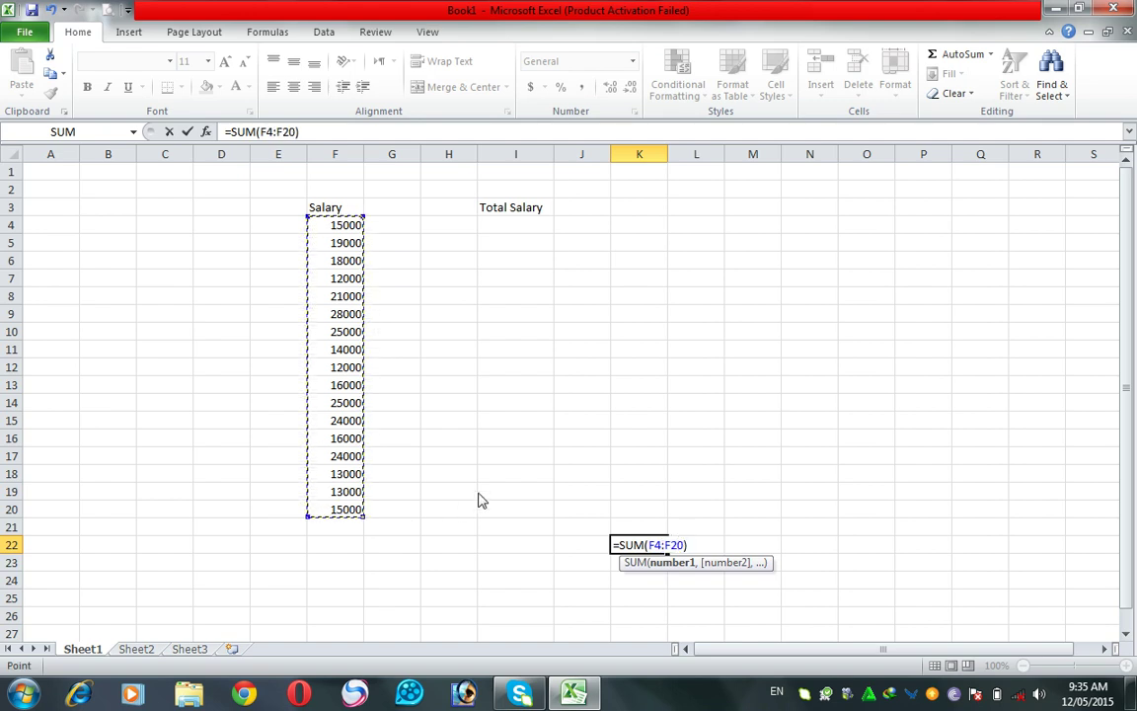
pyautogui.press('Return')
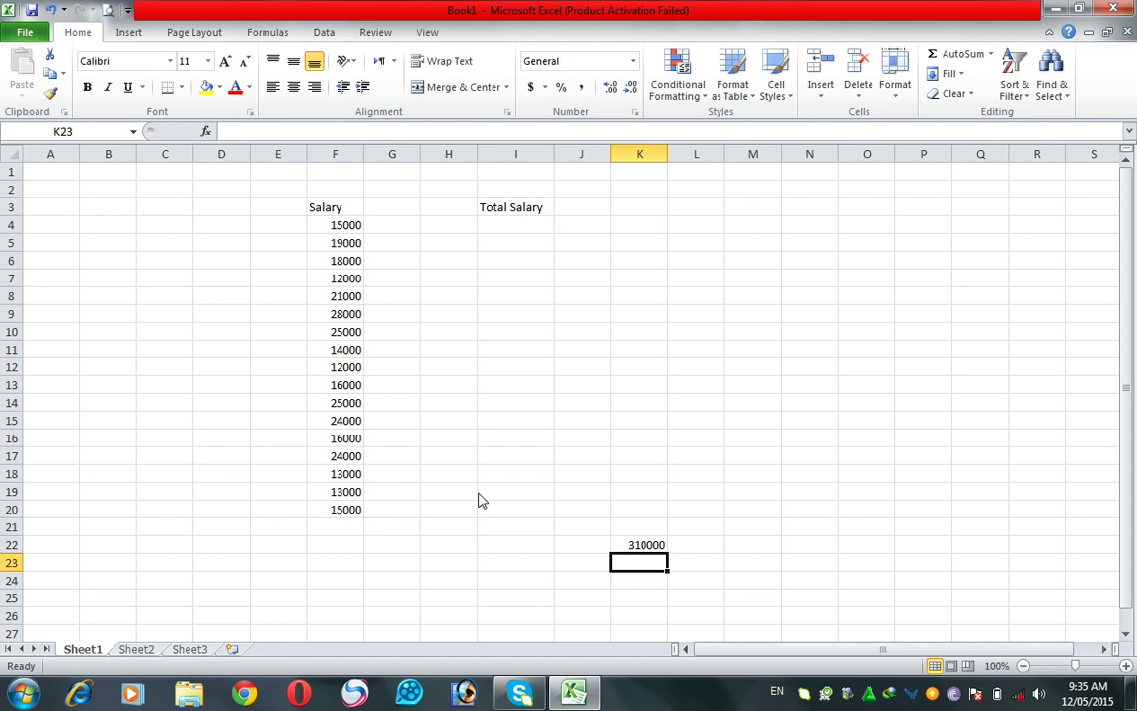
pyautogui.click(642, 548)
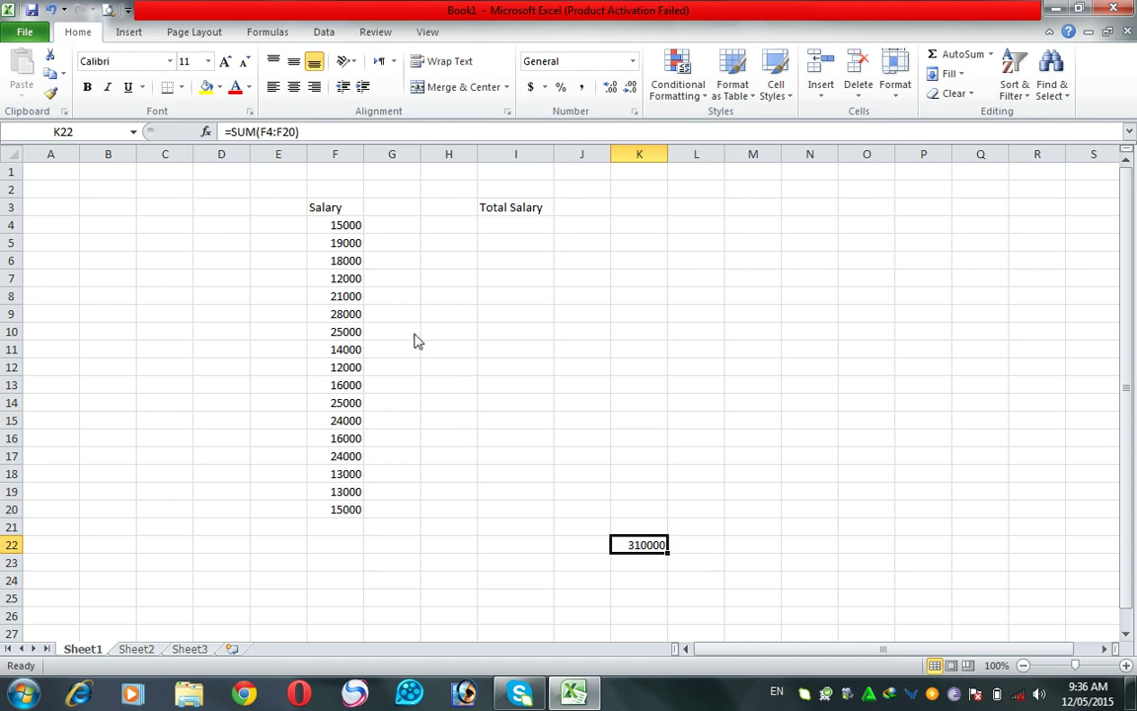
# Type the headings Obt Marks, Total Marks and % age in L3:N3
pyautogui.click(662, 225)
pyautogui.press('Up')
pyautogui.press('Right')
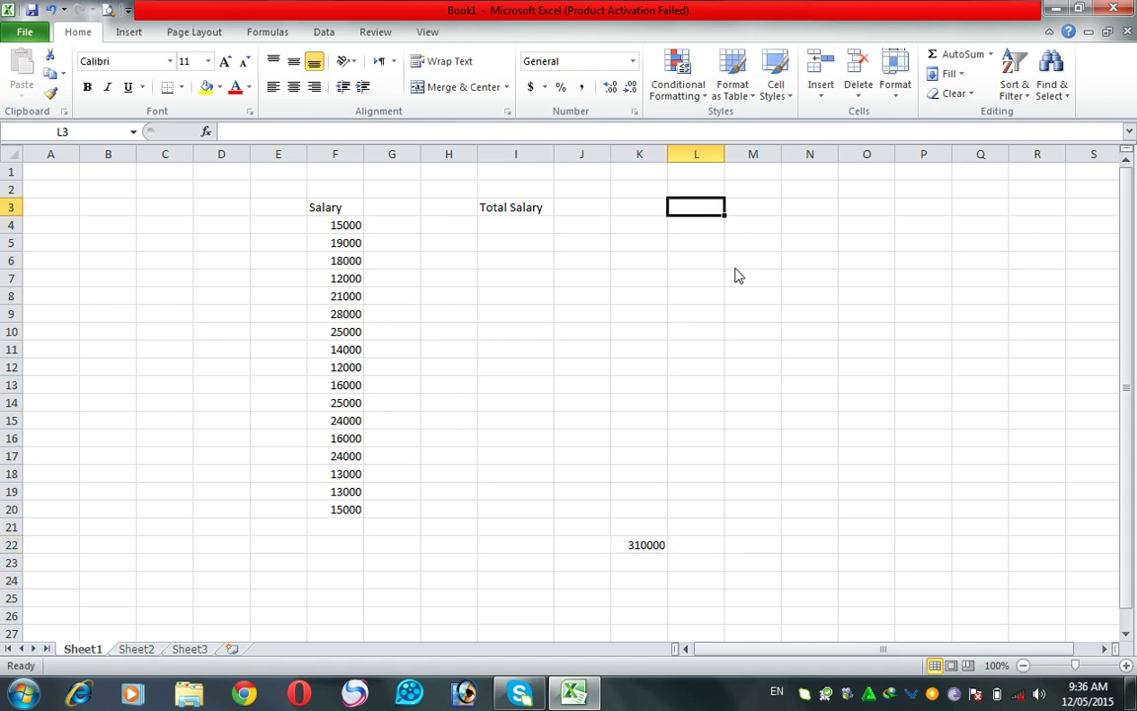
pyautogui.write('O')
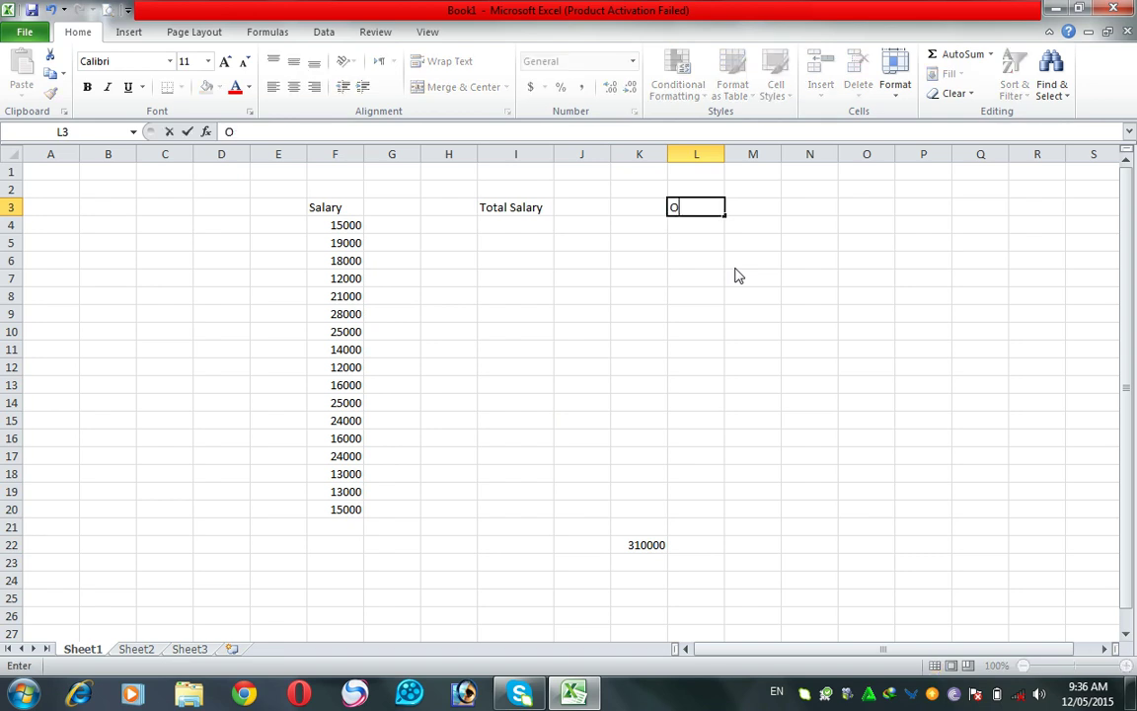
pyautogui.write('bt a')
pyautogui.press('BackSpace')
pyautogui.write('Mar')
pyautogui.write('ks')
pyautogui.press('Tab')
pyautogui.write('Total Makr')
pyautogui.press('BackSpace')
pyautogui.press('BackSpace')
pyautogui.write('r')
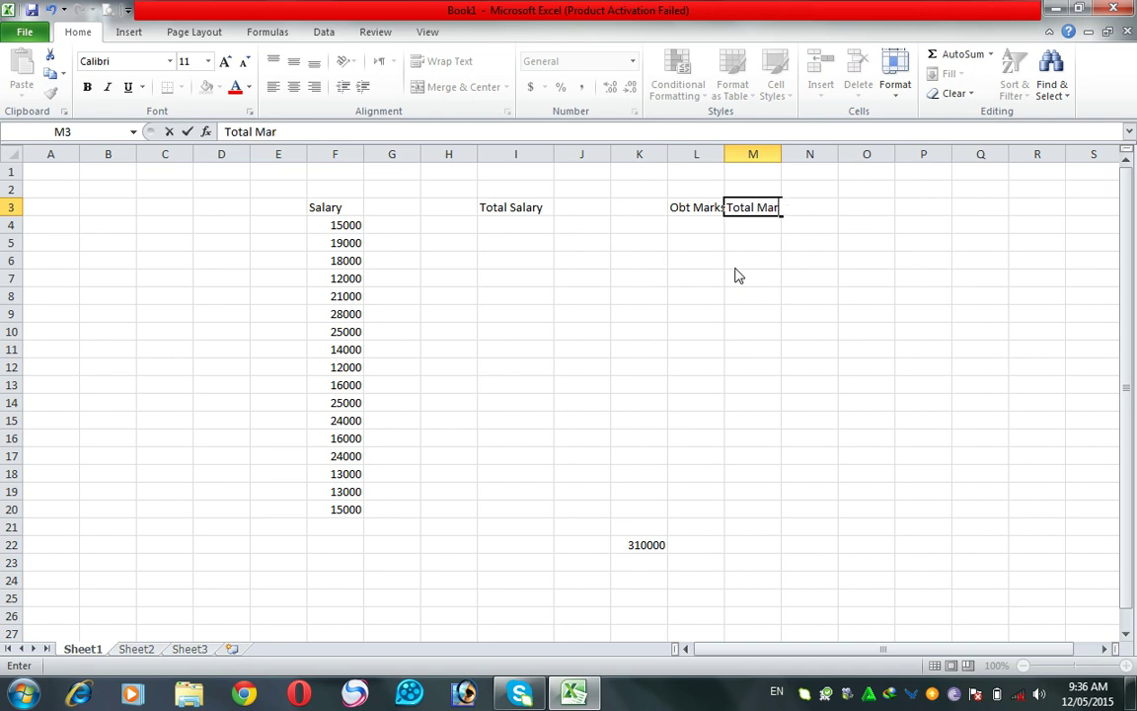
pyautogui.write('ks')
pyautogui.press('Tab')
pyautogui.write('% age')
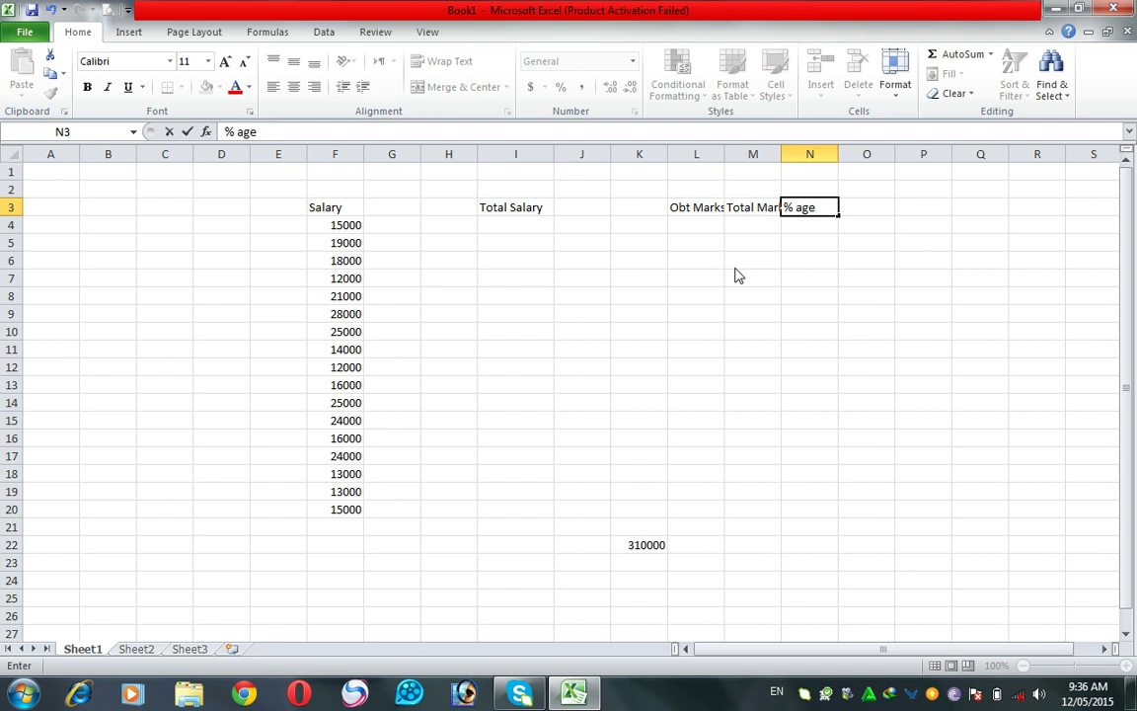
pyautogui.press('Return')
# Widen columns L and M, then enter 800 in L4 and 1100 in M4
pyautogui.click(705, 156)
pyautogui.moveTo(707, 164); pyautogui.dragTo(812, 158)
pyautogui.click(691, 234)
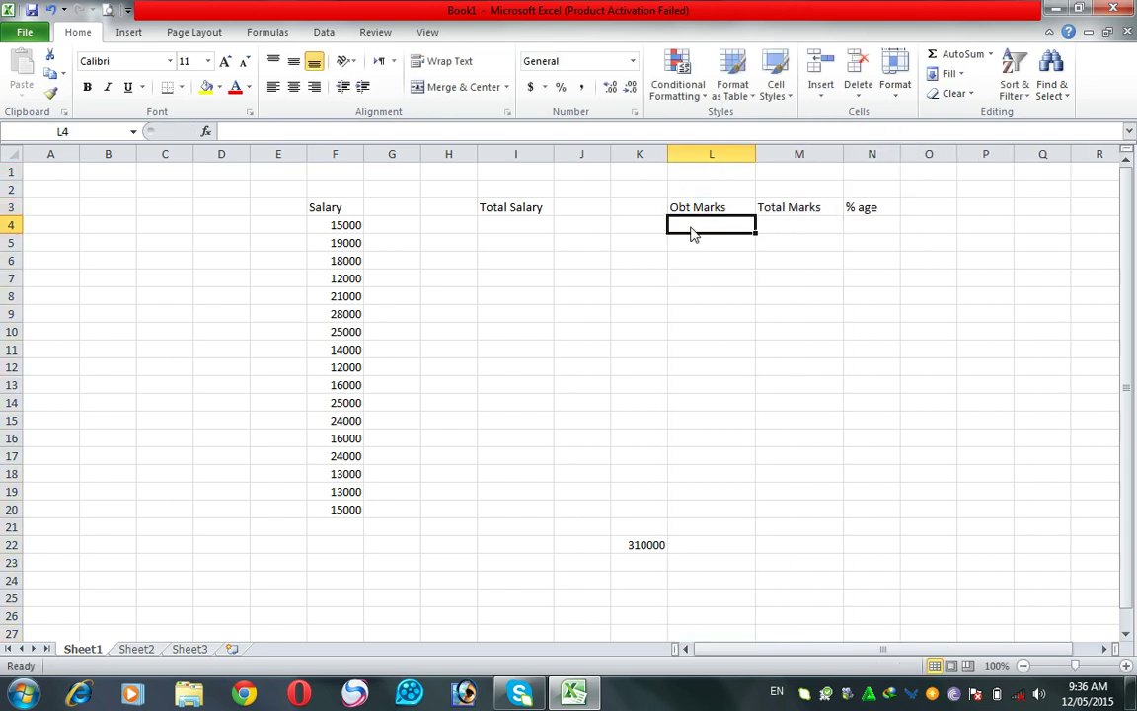
pyautogui.write('800')
pyautogui.press('Tab')
pyautogui.write('1100')
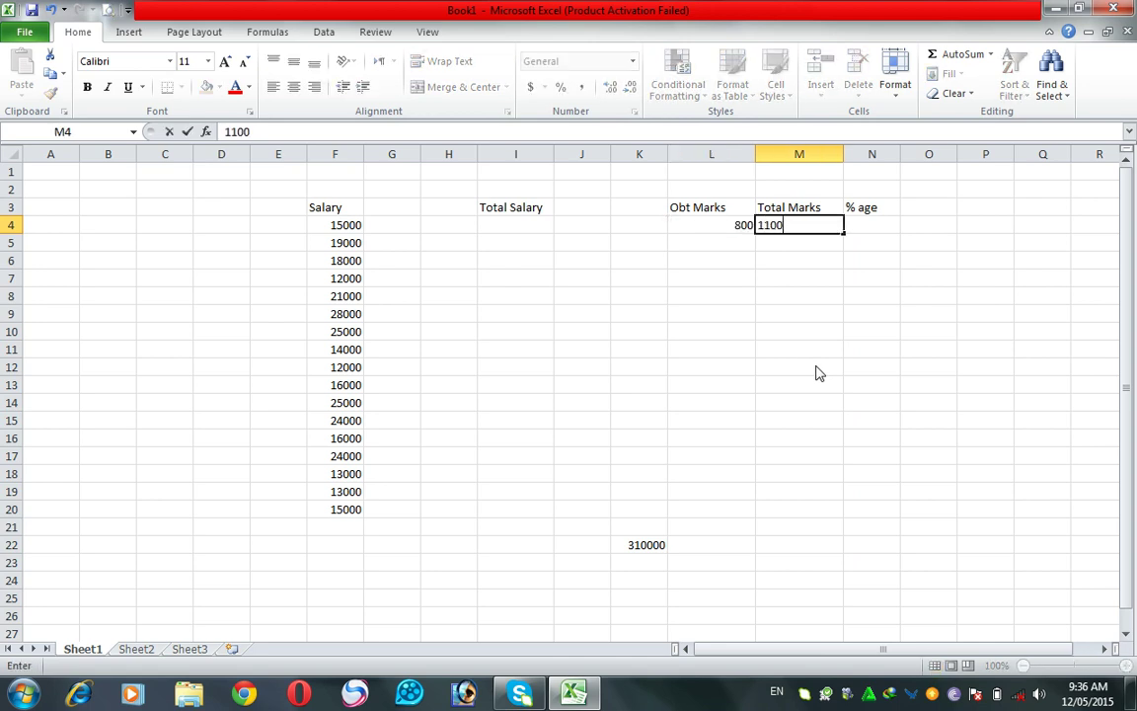
pyautogui.press('Tab')
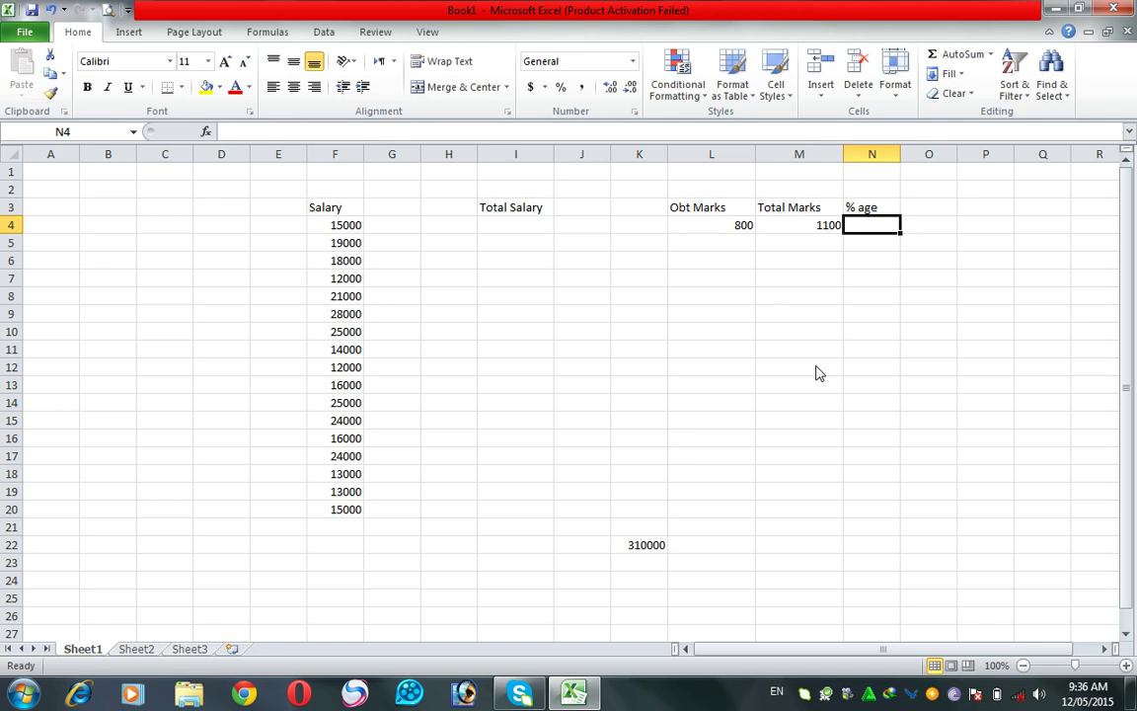
# Enter the percentage formula =L4/M4*100 in N4
pyautogui.write('=')
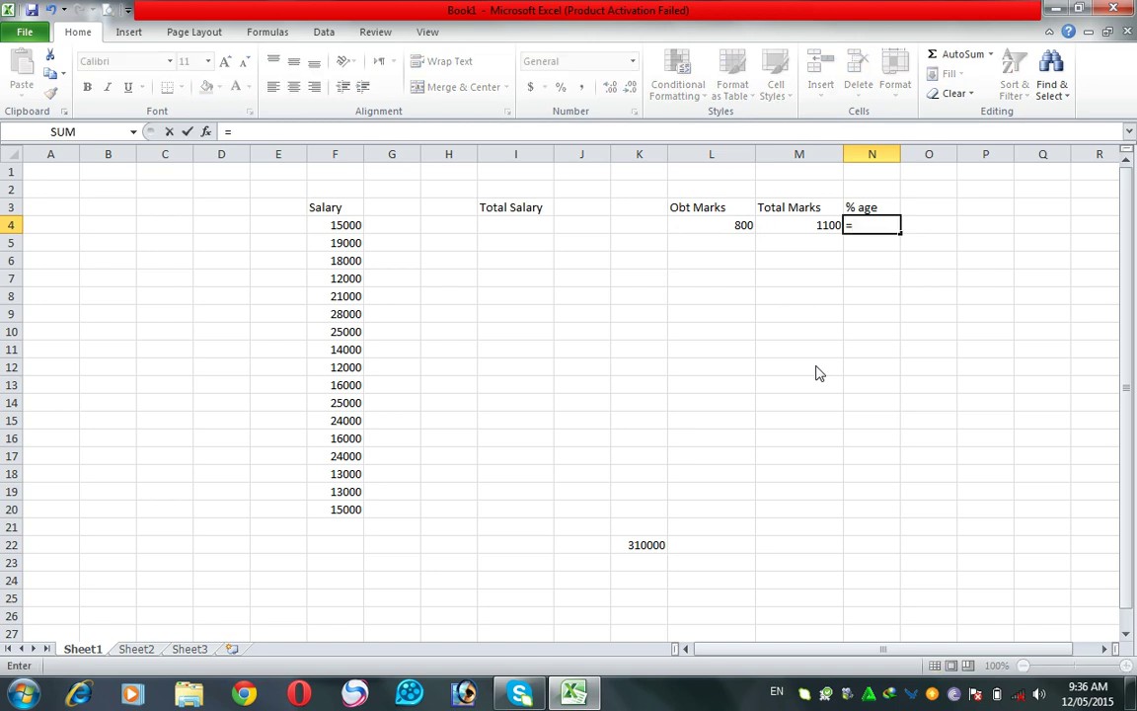
pyautogui.click(718, 231)
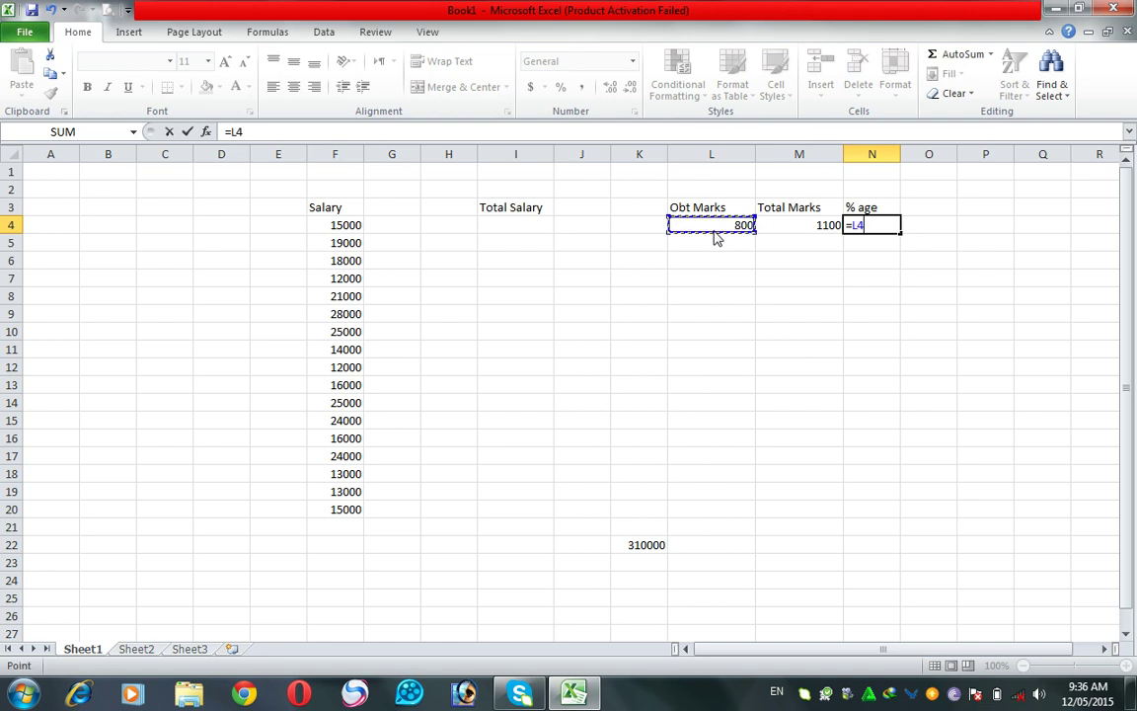
pyautogui.write('/')
pyautogui.click(824, 232)
pyautogui.write('*100')
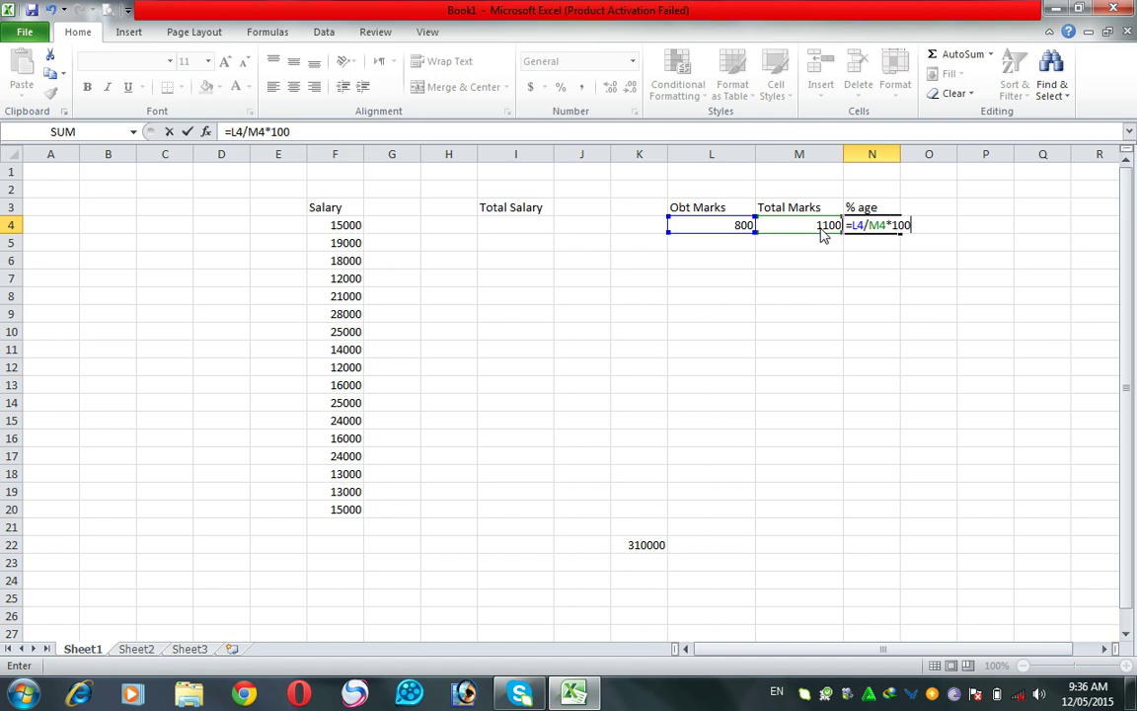
pyautogui.press('Return')
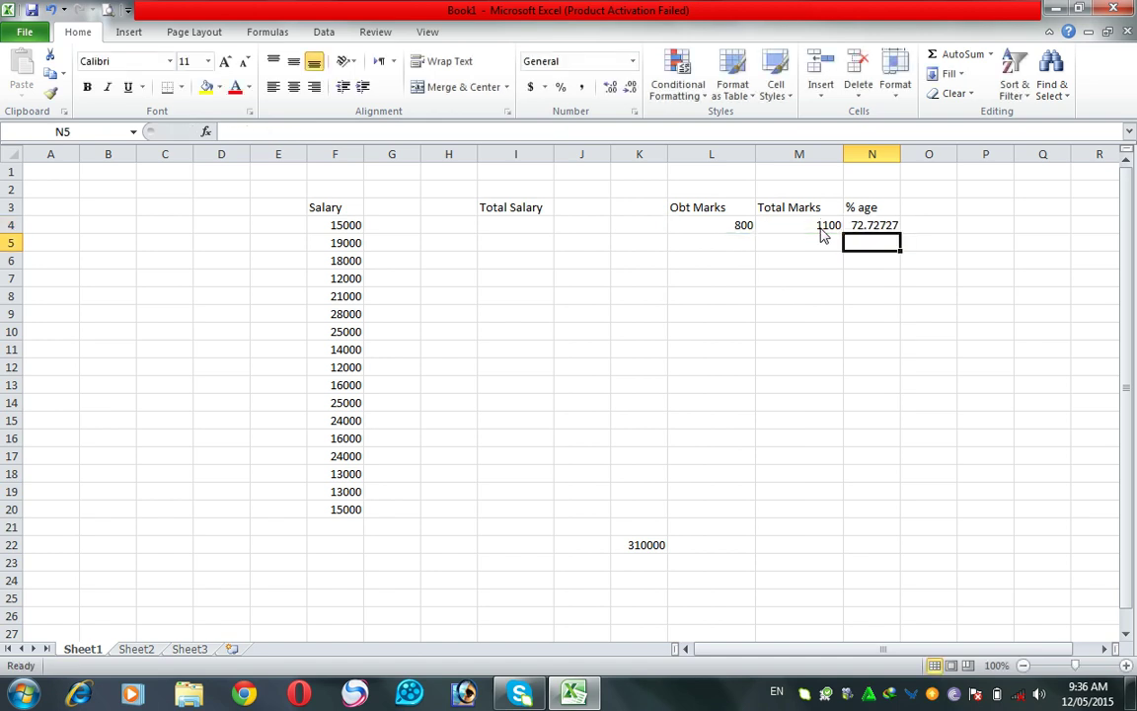
# Undo and re-enter =L4/M4*100 in N4
pyautogui.hotkey('ctrl', 'z')
pyautogui.write('=')
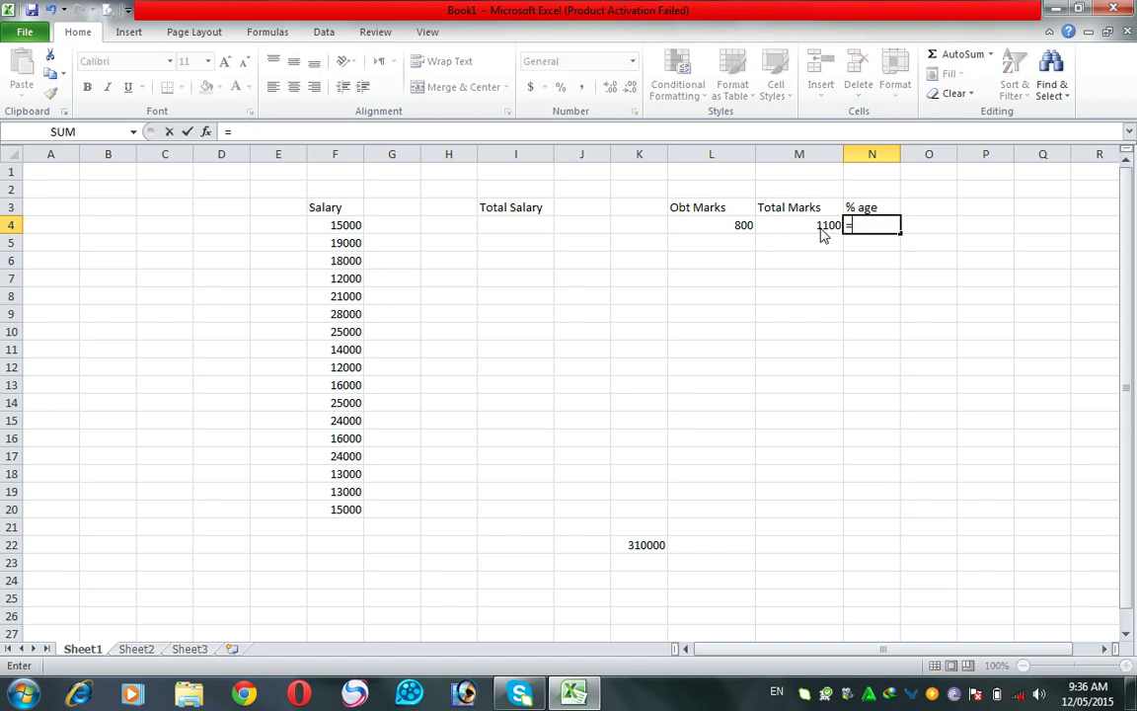
pyautogui.click(718, 229)
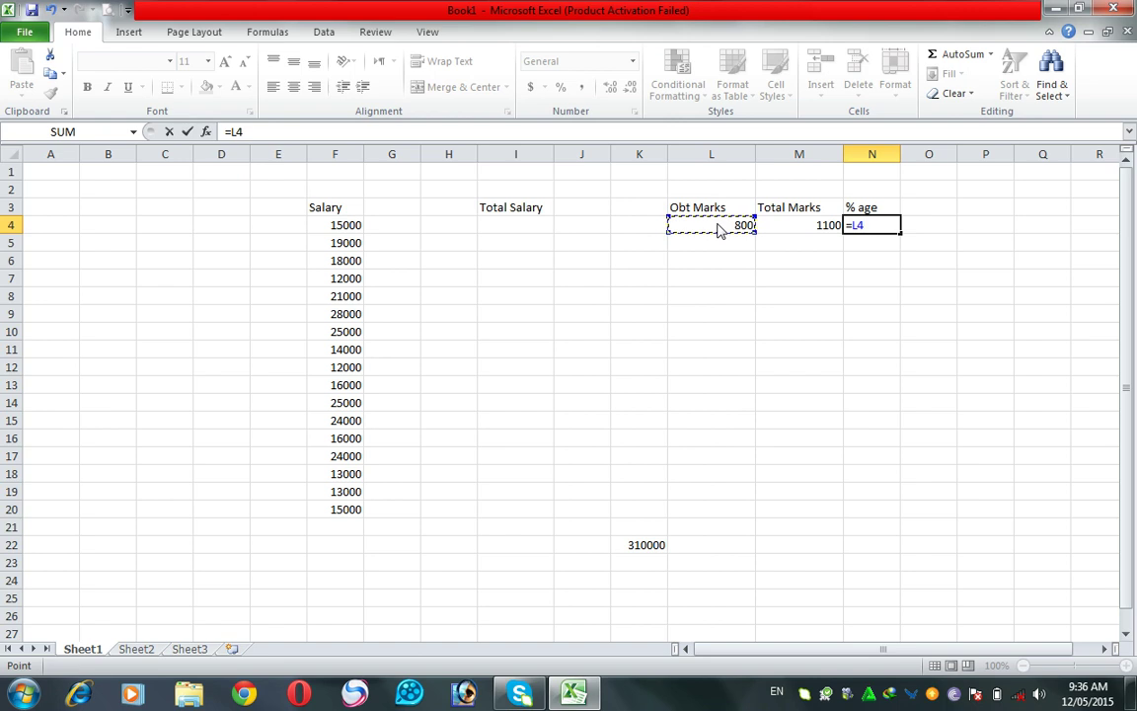
pyautogui.write('/')
pyautogui.click(778, 228)
pyautogui.write('*')
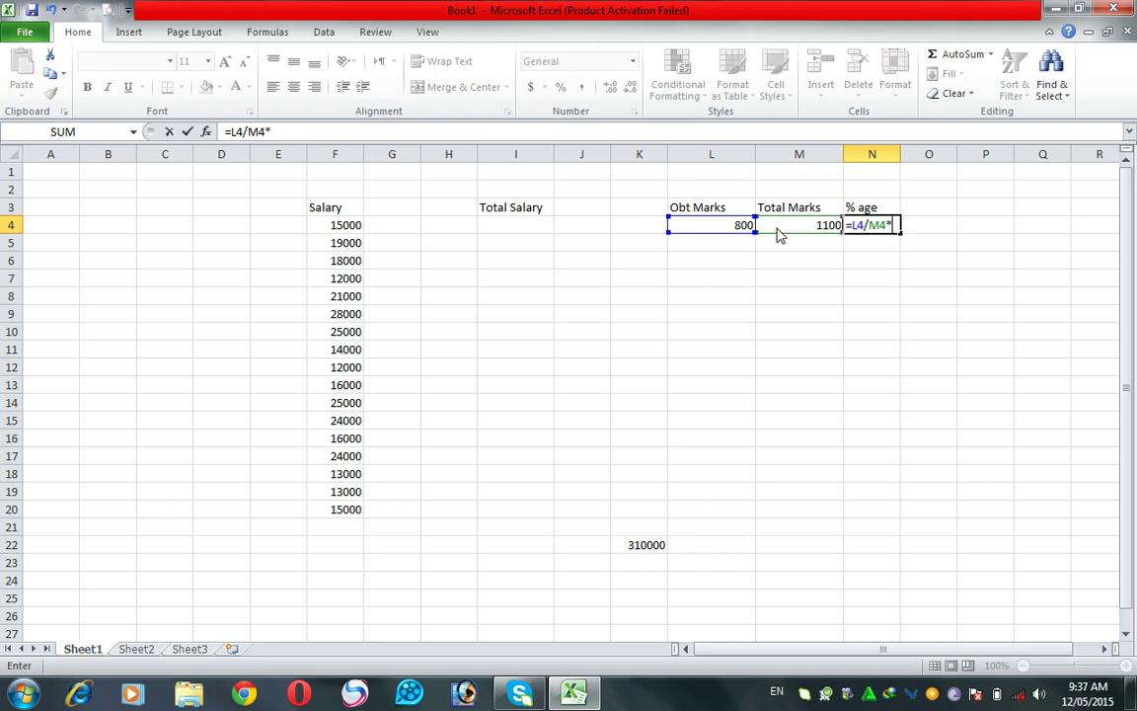
pyautogui.write('100')
pyautogui.press('Return')
# Rewrite N4 as =L4*100/M4, showing 72.72727
pyautogui.press('Up')
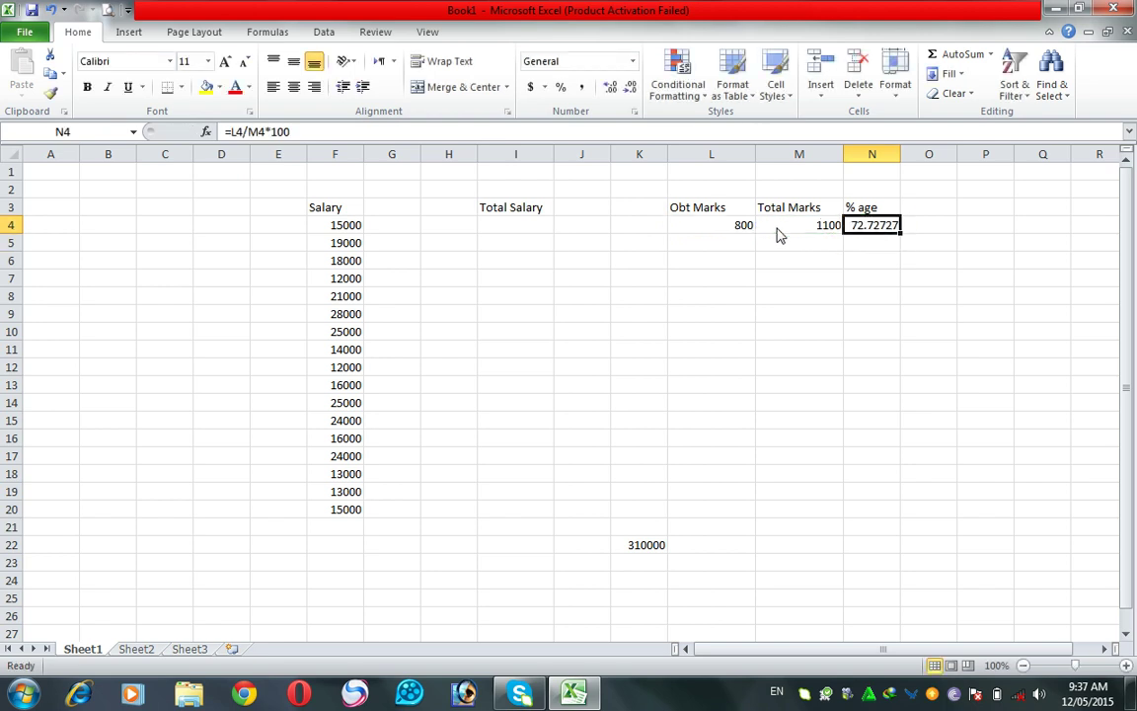
pyautogui.press('Delete')
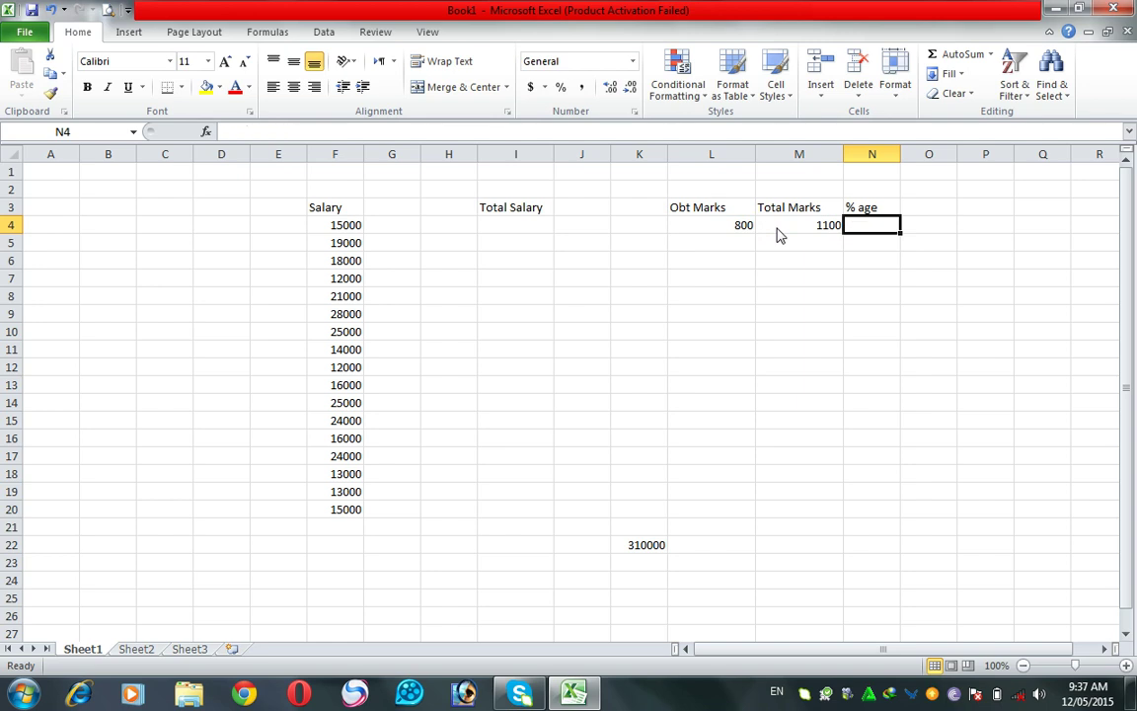
pyautogui.write('=')
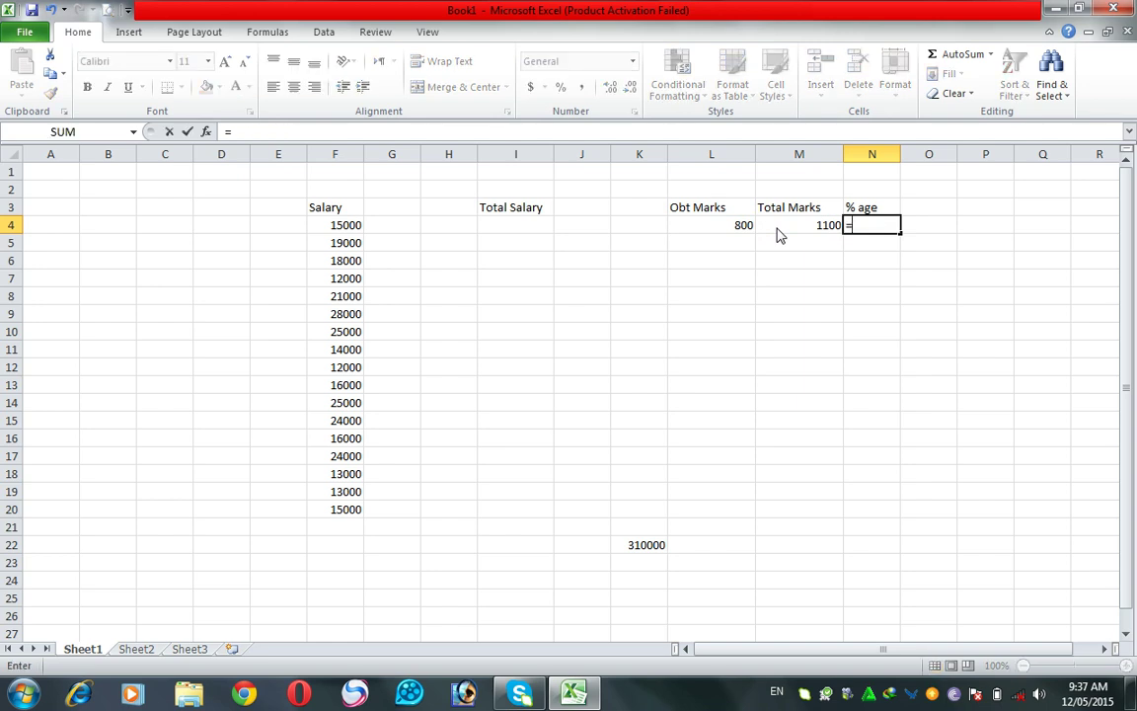
pyautogui.click(736, 235)
pyautogui.write('*100/')
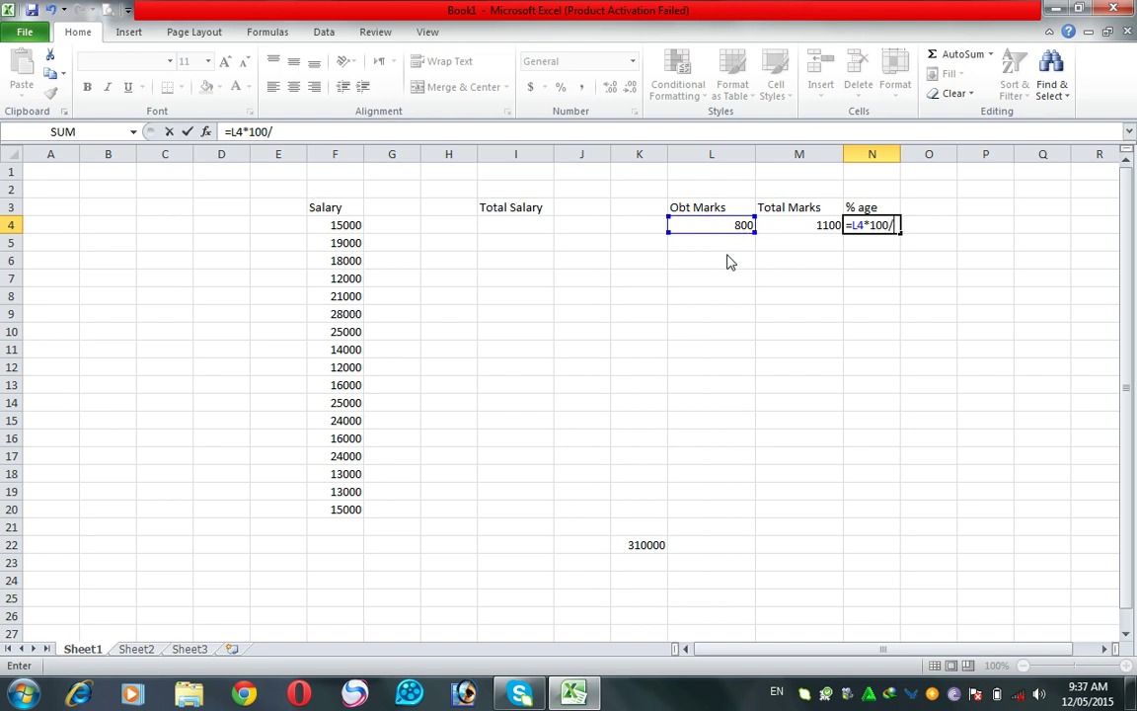
pyautogui.click(796, 231)
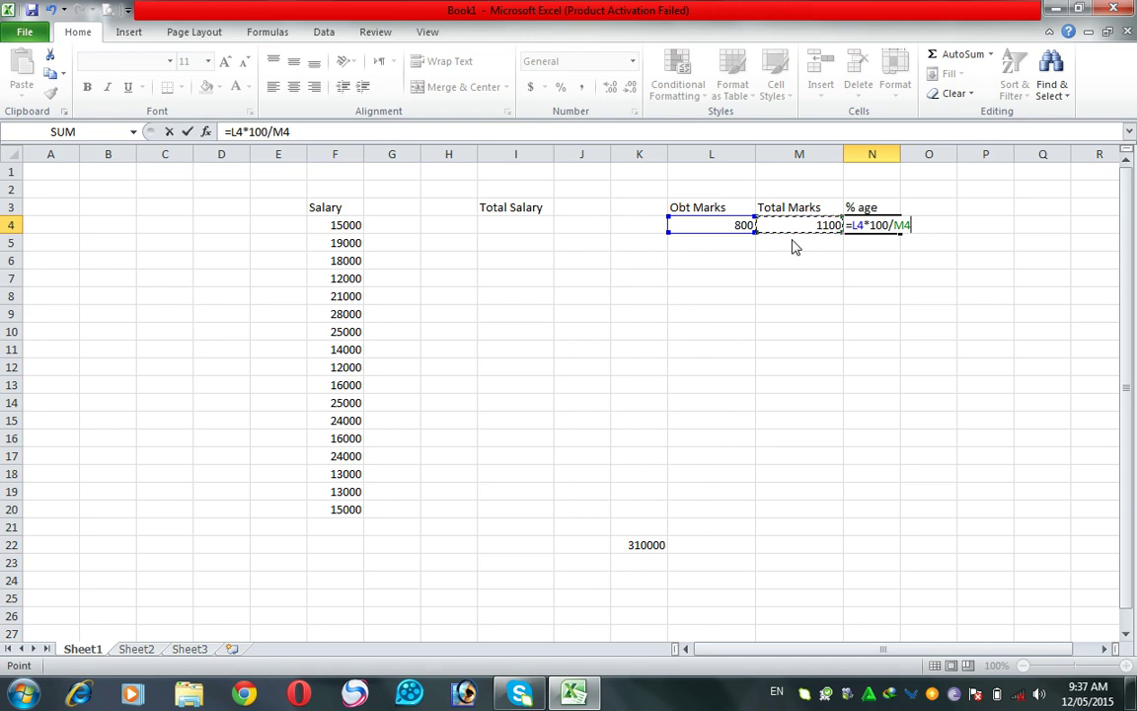
pyautogui.press('Return')
pyautogui.press('Up')
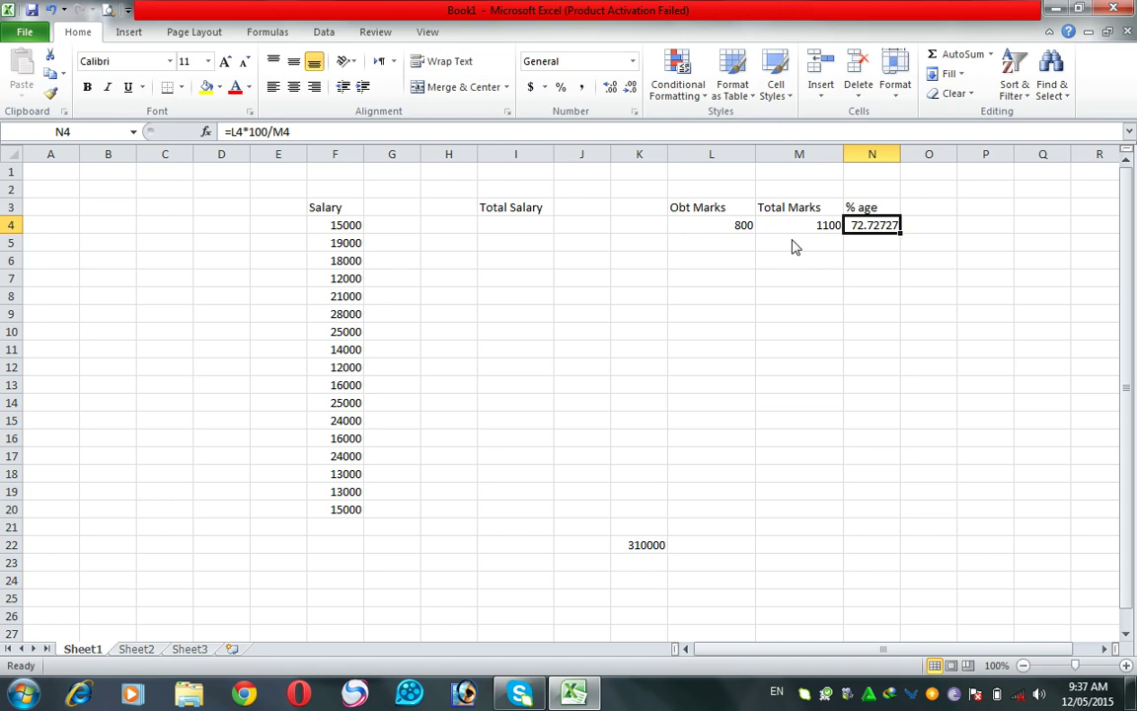
# Enter the marks 740, 600, 570 and 450 in L5:L8
pyautogui.click(712, 246)
pyautogui.write('740')
pyautogui.press('Tab')
pyautogui.press('Return')
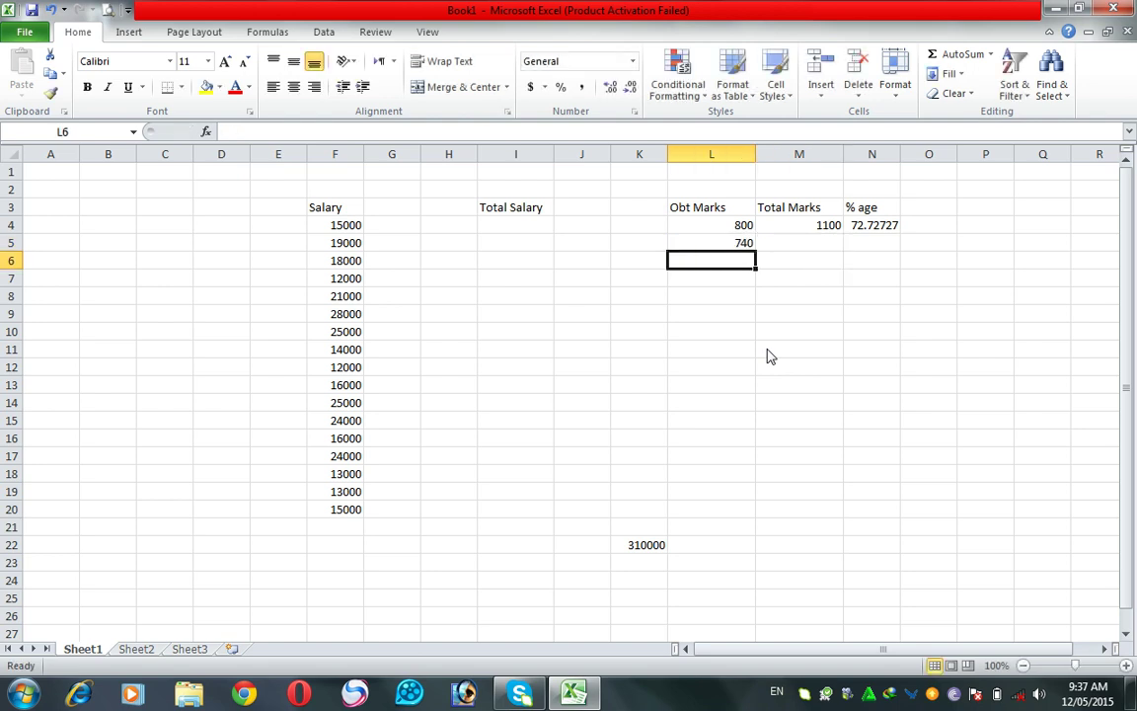
pyautogui.write('600')
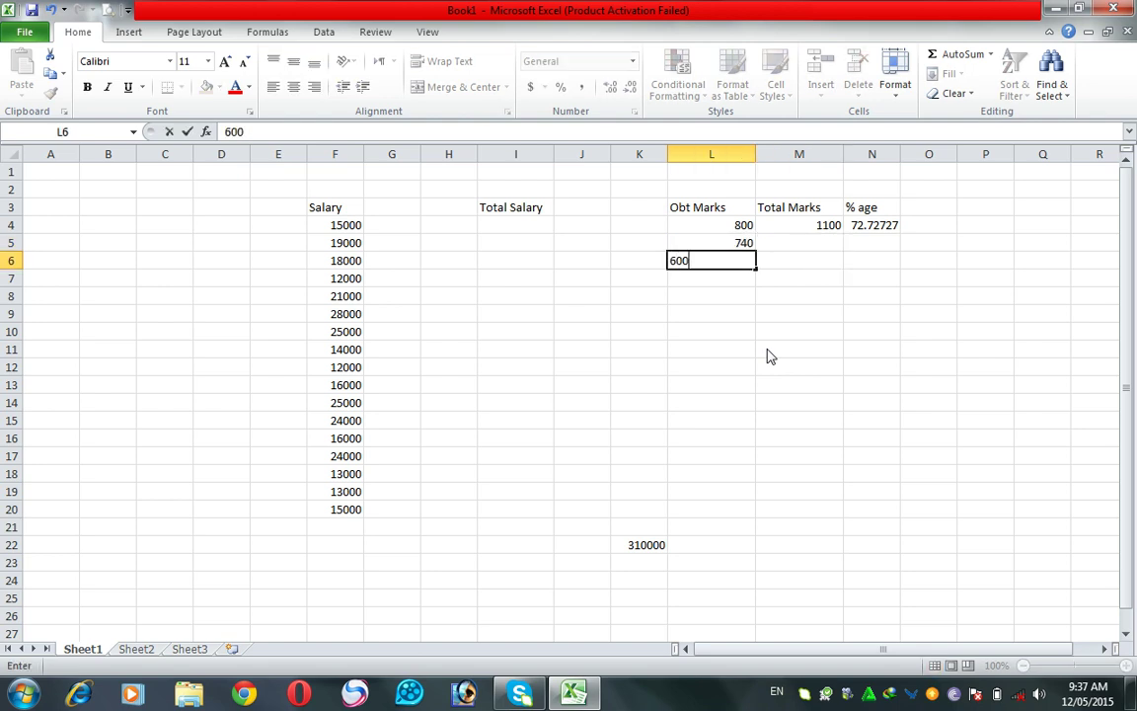
pyautogui.press('Return')
pyautogui.write('570')
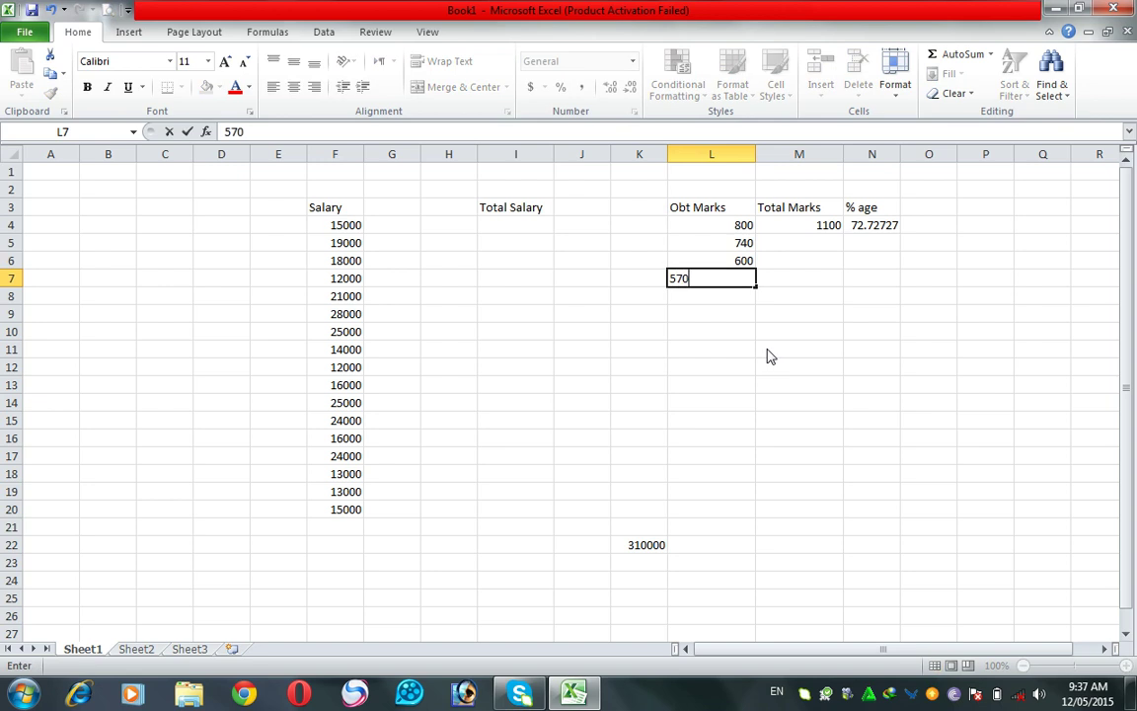
pyautogui.press('Return')
pyautogui.write('450')
pyautogui.press('Up')
pyautogui.press('Up')
pyautogui.press('Up')
pyautogui.press('Up')
# Fill the total marks 1100 from M4 down to M8
pyautogui.press('Right')
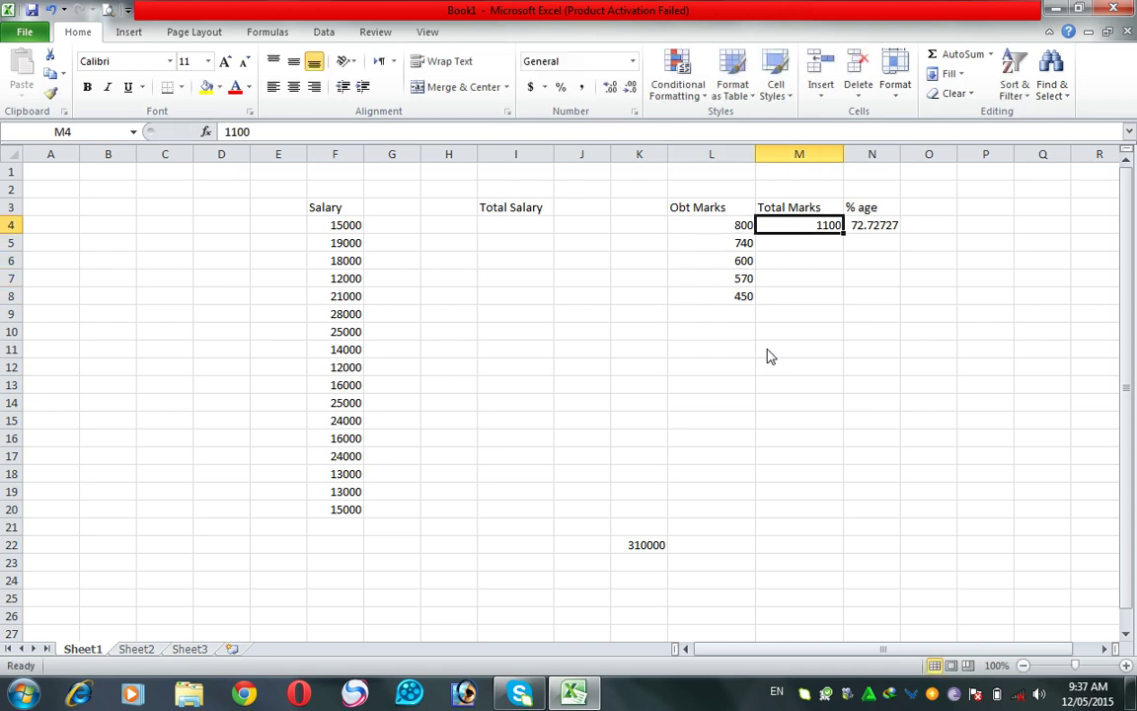
pyautogui.moveTo(846, 238); pyautogui.dragTo(846, 306)
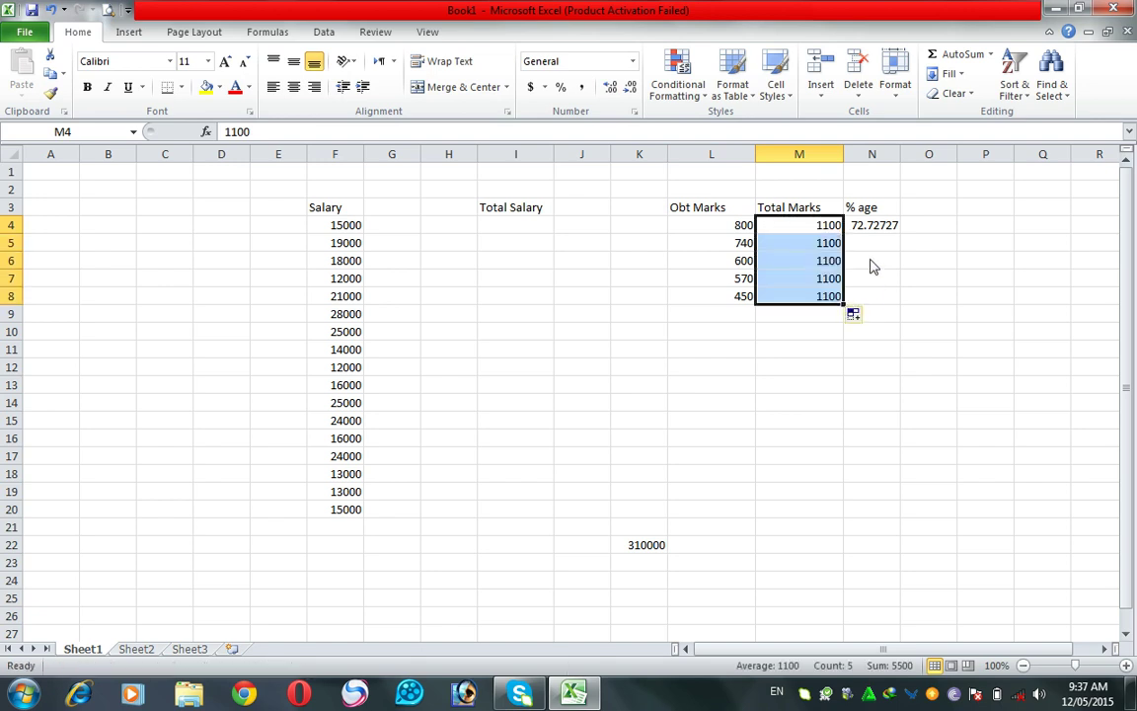
pyautogui.click(49, 10)
pyautogui.click(747, 335)
pyautogui.click(818, 225)
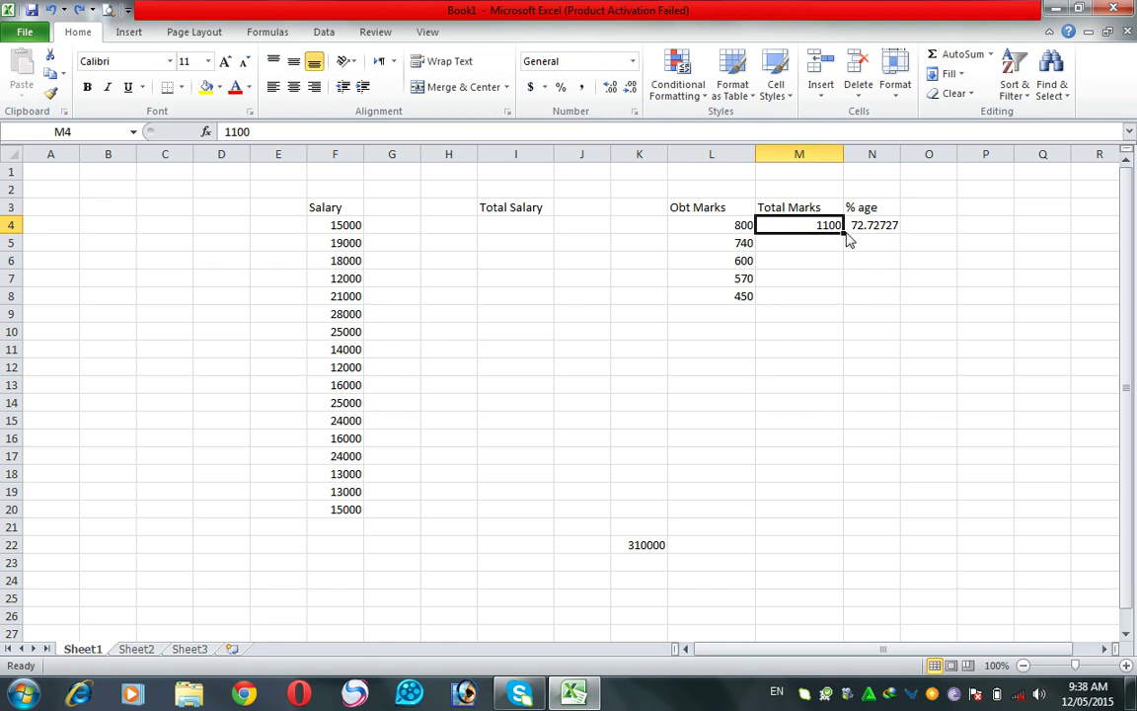
pyautogui.moveTo(846, 234); pyautogui.dragTo(850, 310)
pyautogui.click(765, 244)
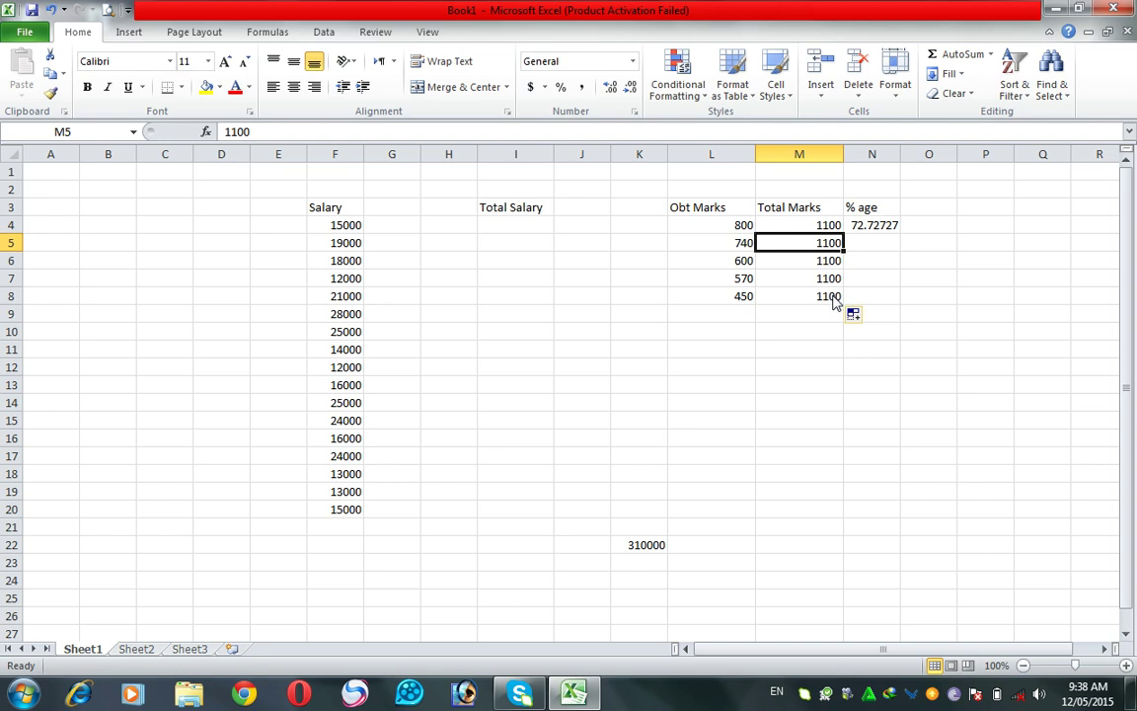
# Copy the N4 percentage formula down to N8 and check the results
pyautogui.click(888, 233)
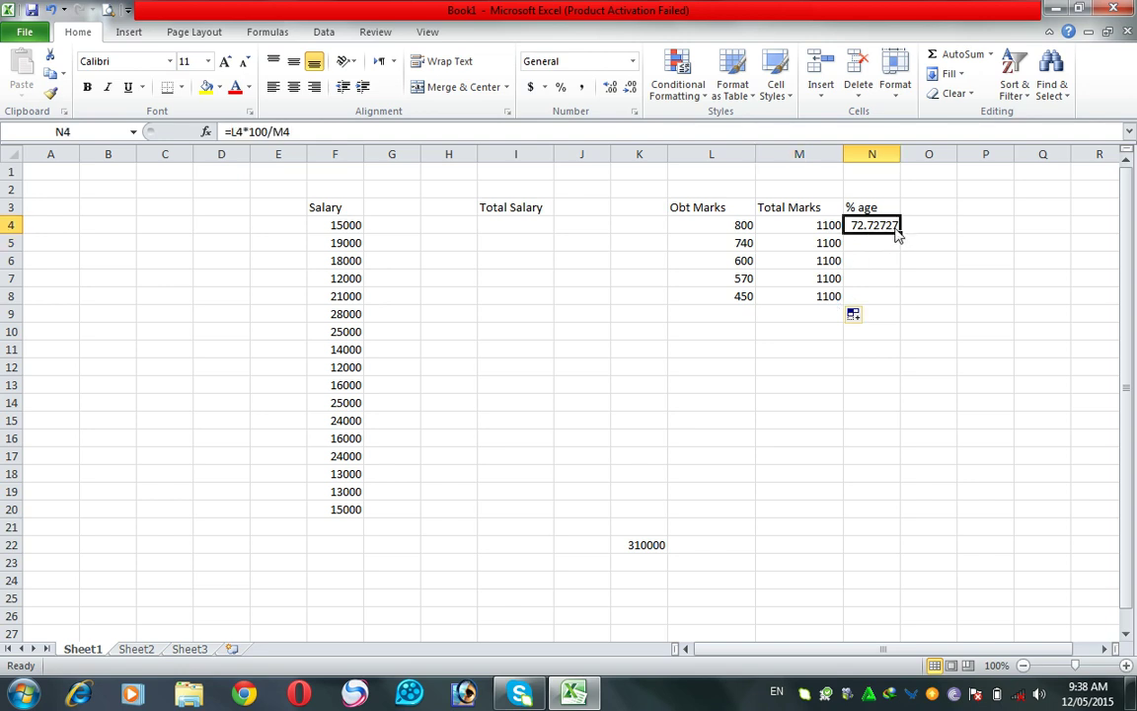
pyautogui.moveTo(900, 234); pyautogui.dragTo(949, 315)
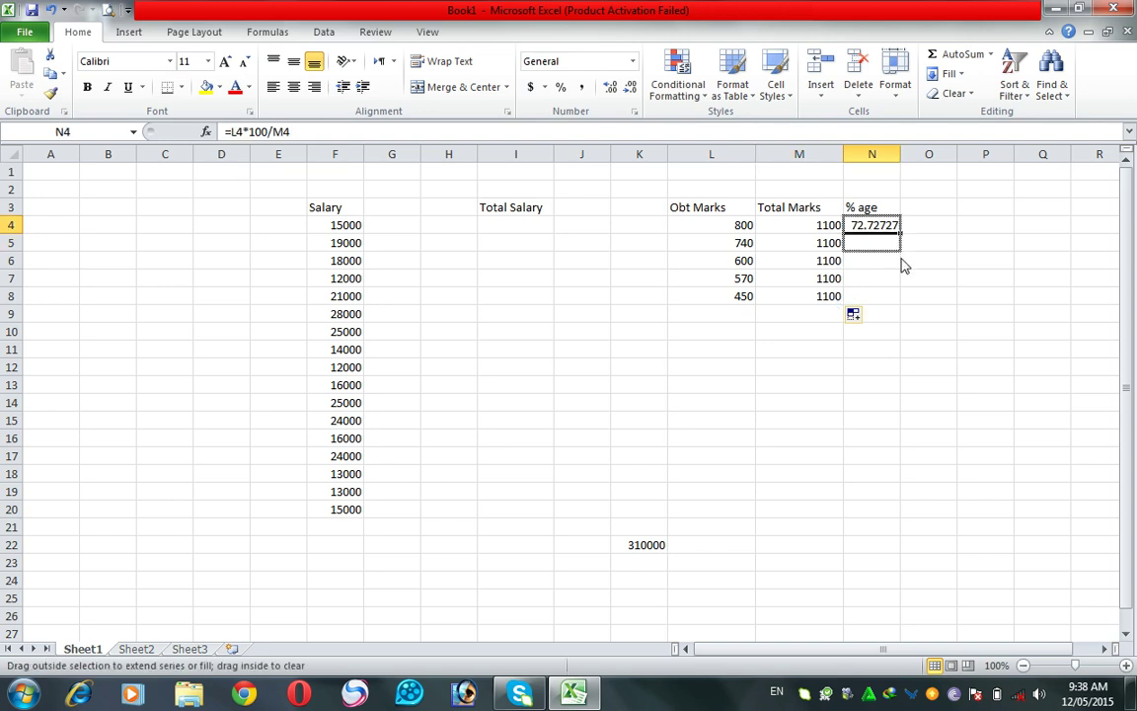
pyautogui.click(949, 315)
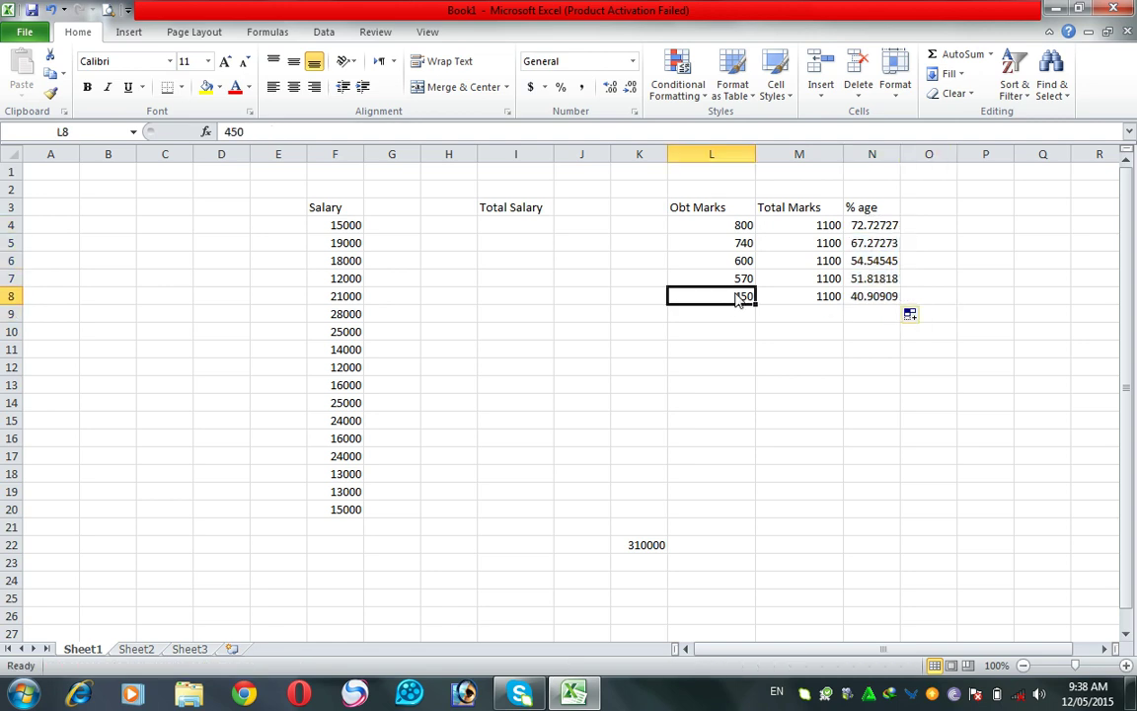
pyautogui.moveTo(740, 296); pyautogui.dragTo(870, 298)
pyautogui.click(833, 339)
pyautogui.moveTo(745, 280)
pyautogui.mouseDown()
pyautogui.moveTo(893, 307)
pyautogui.moveTo(893, 281)
pyautogui.mouseUp()
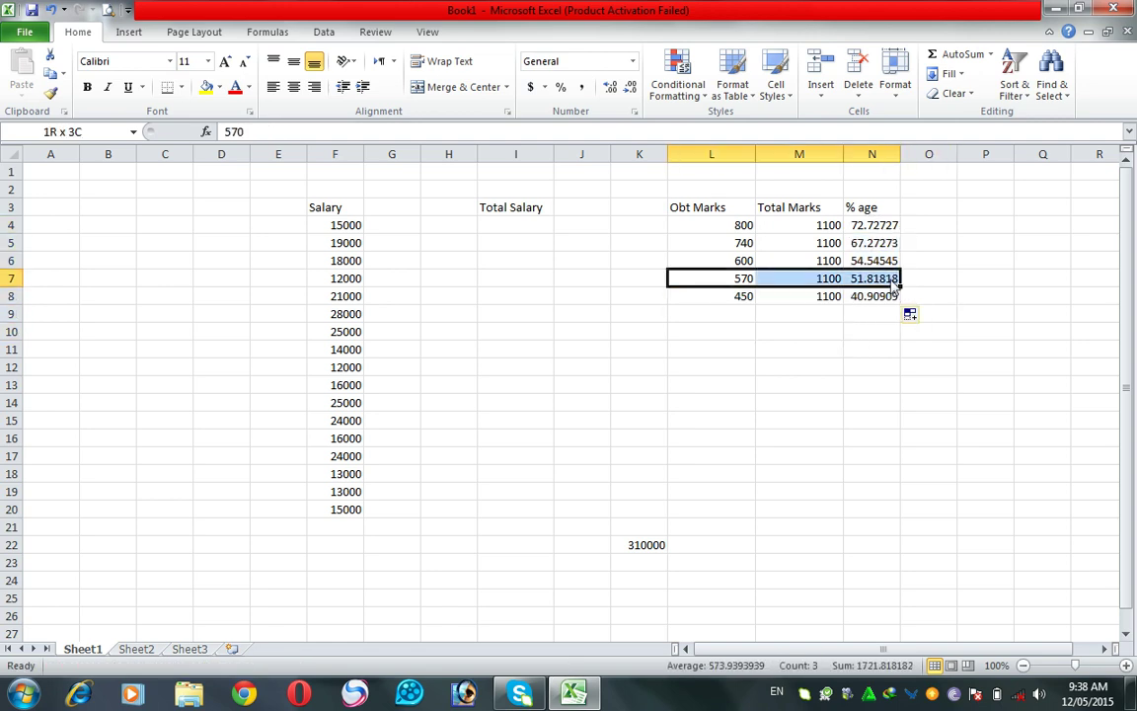
pyautogui.click(875, 247)
pyautogui.click(873, 298)
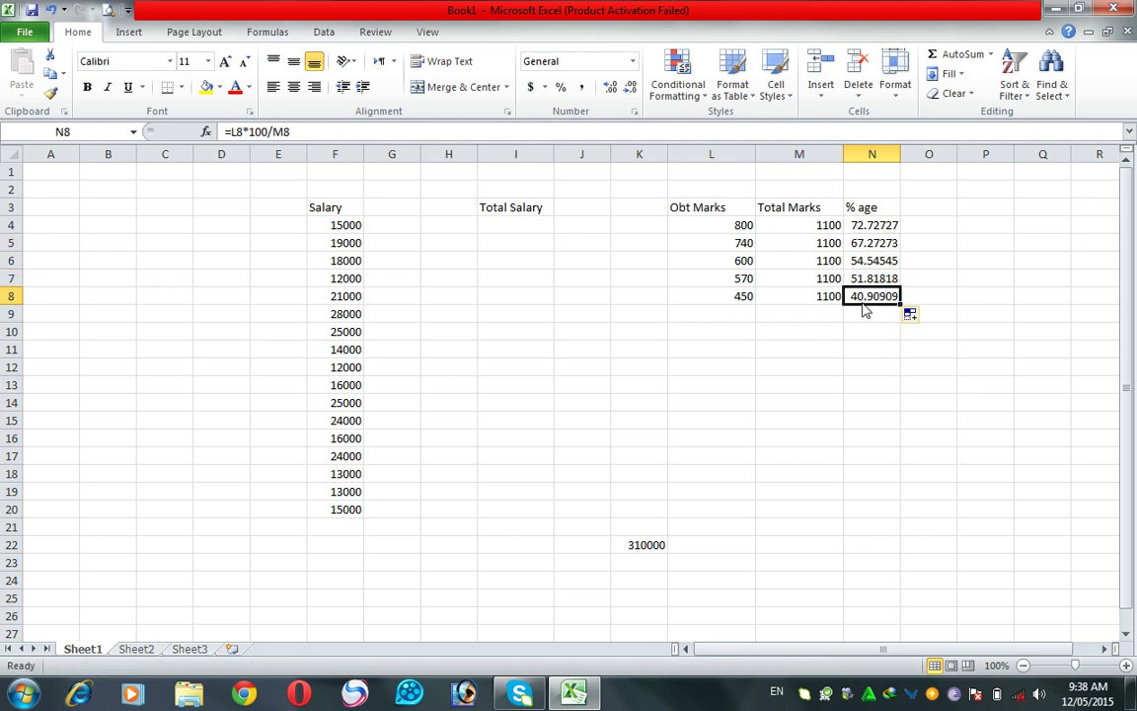
# Change the mark in L8 from 450 to 950
pyautogui.click(713, 298)
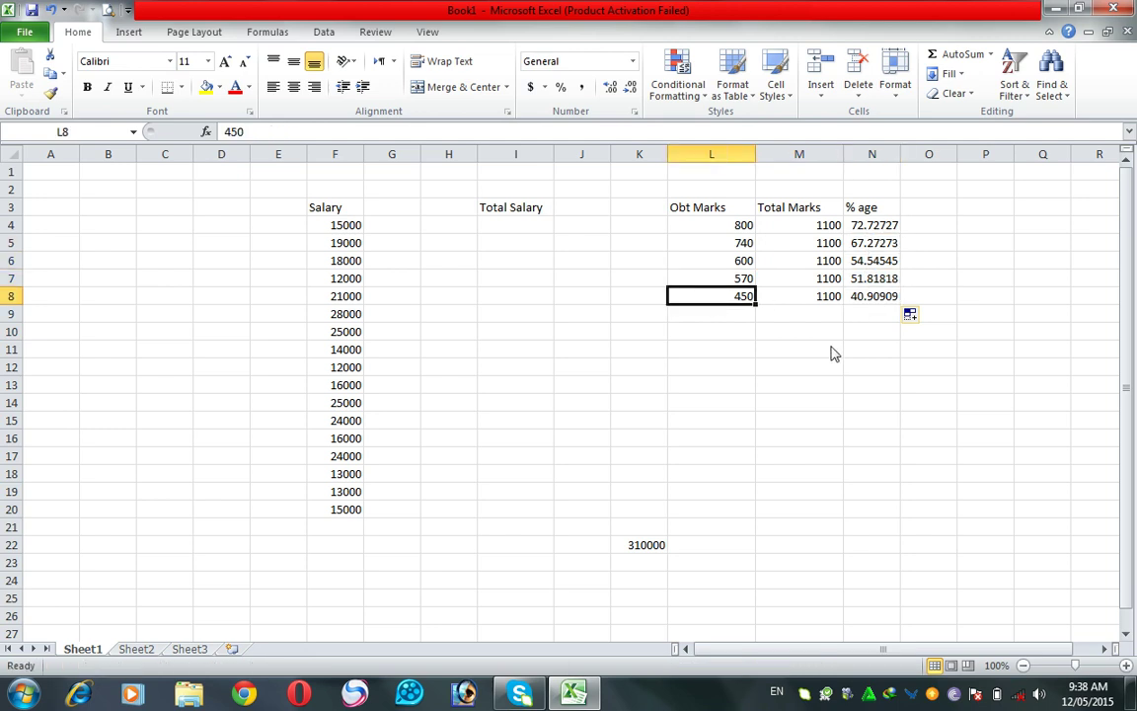
pyautogui.write('950')
pyautogui.press('Return')
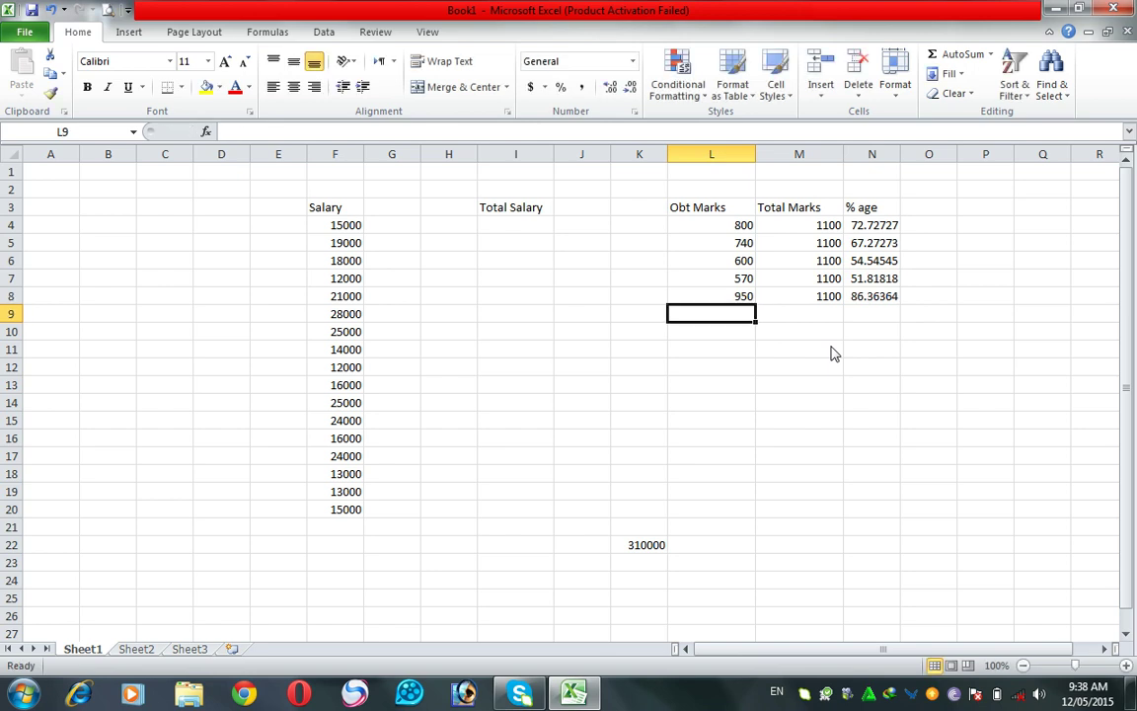
pyautogui.click(749, 370)
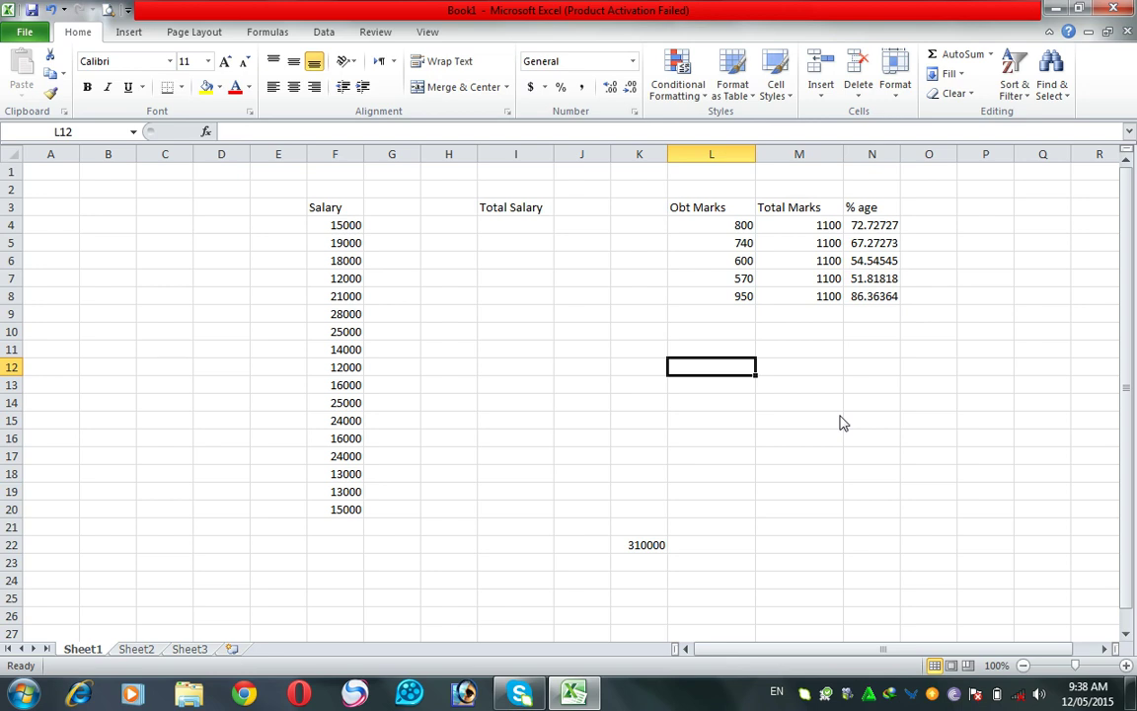
# Type the headings Sale, Commission and Net in L12:N12
pyautogui.write('Sale')
pyautogui.press('Tab')
pyautogui.write('Commission')
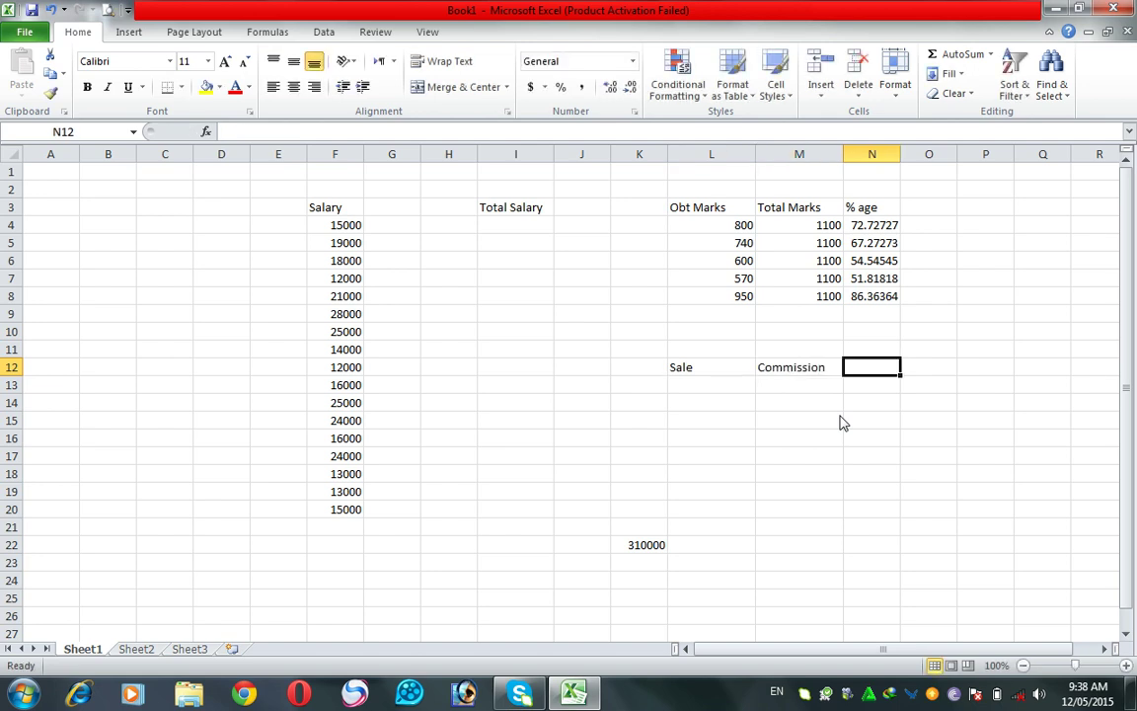
pyautogui.write('Net')
pyautogui.press('Return')
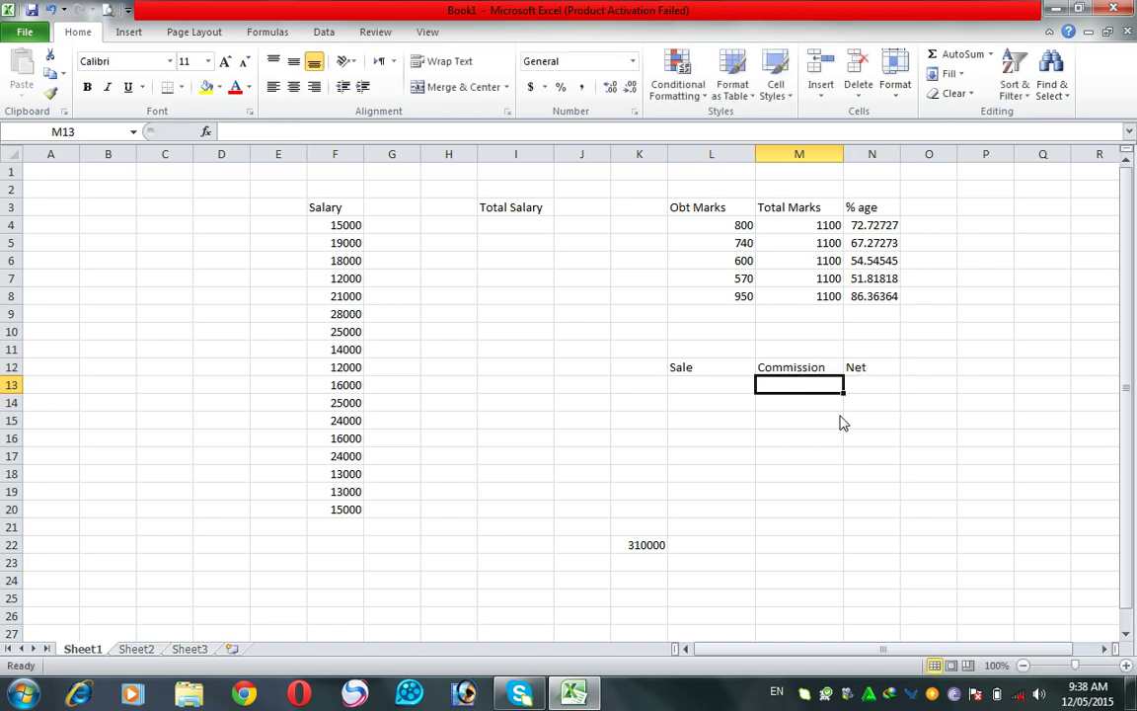
# Enter a sale of 500 in L13 and a commission of 5 in M13
pyautogui.click(720, 388)
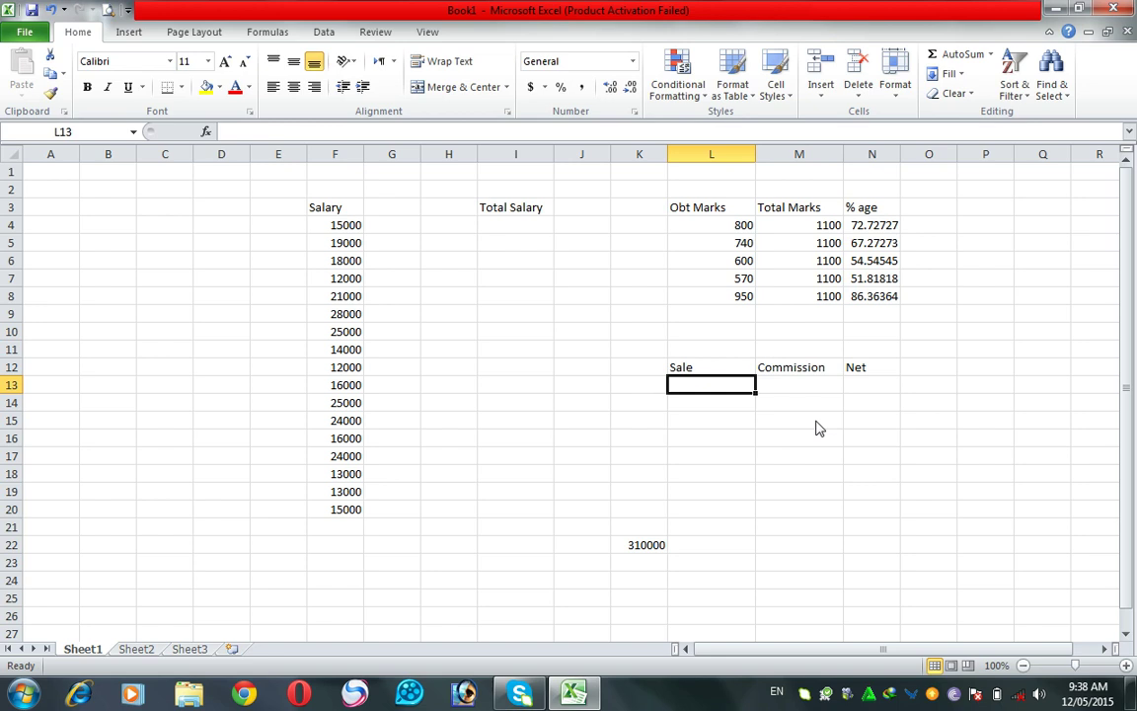
pyautogui.write('8')
pyautogui.press('BackSpace')
pyautogui.write('500')
pyautogui.press('Tab')
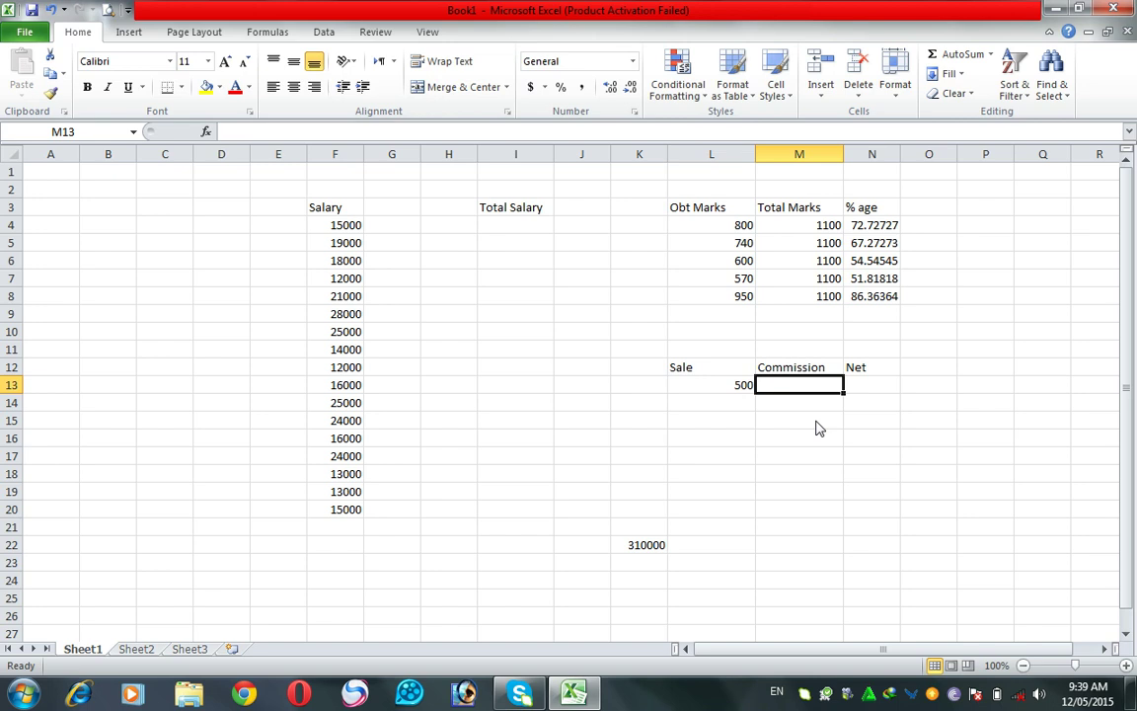
pyautogui.write('5')
pyautogui.press('Tab')
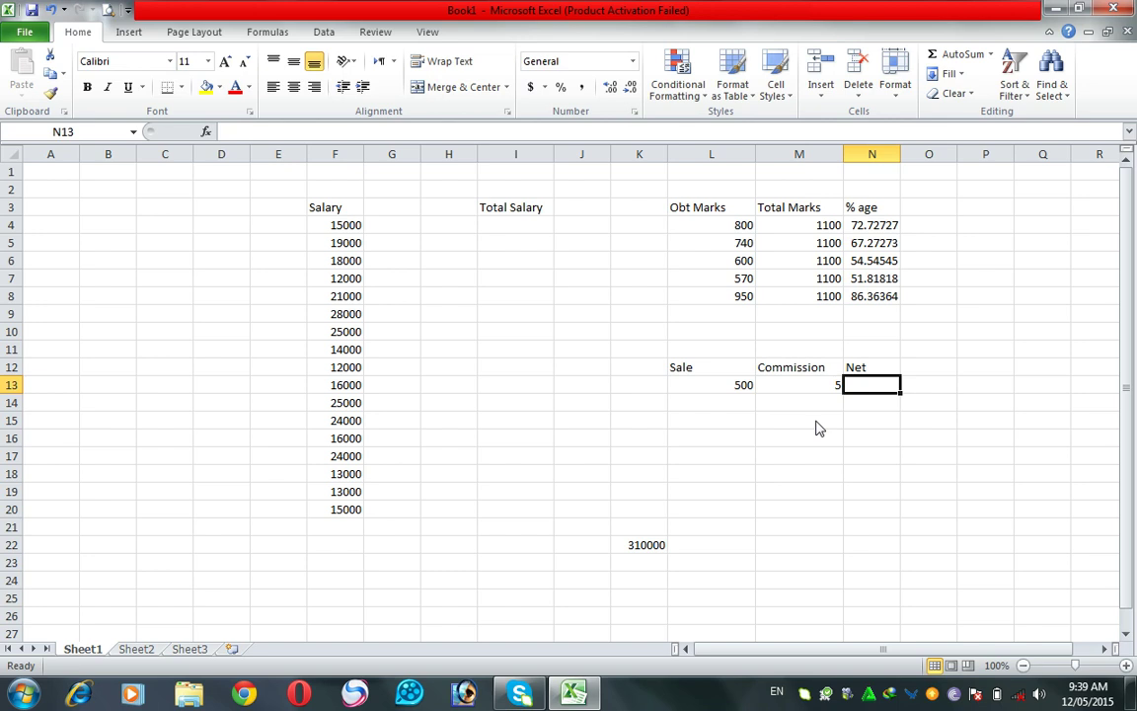
pyautogui.press('Left')
pyautogui.press('Left')
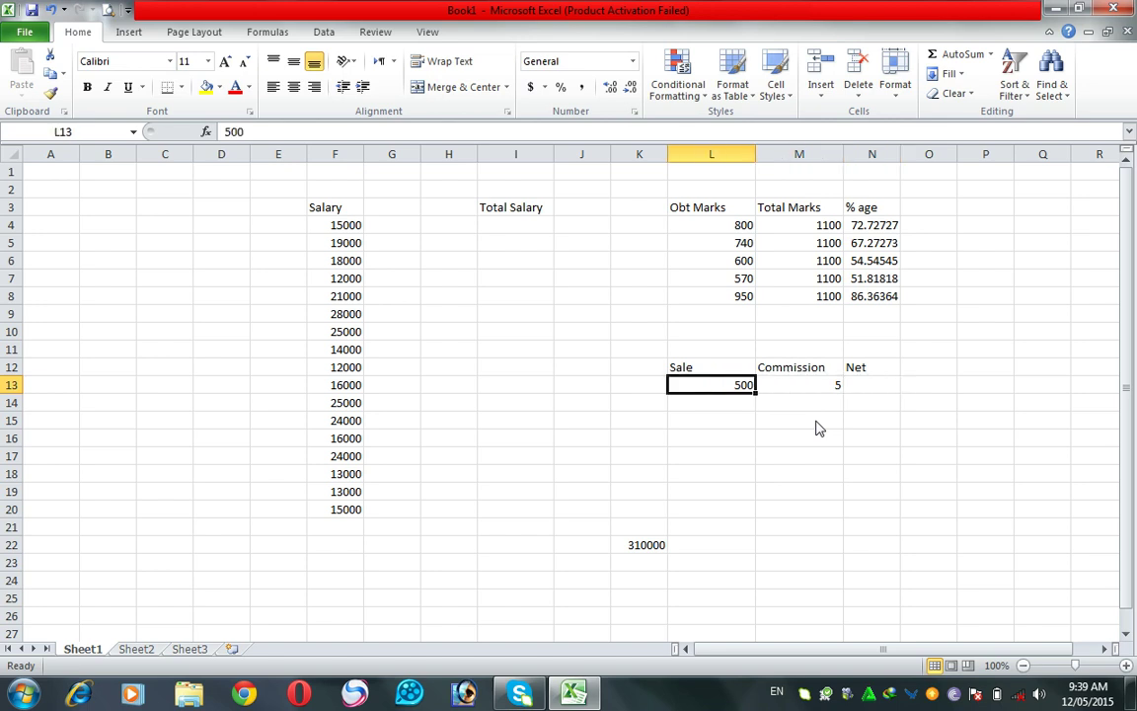
pyautogui.press('Right')
pyautogui.press('Right')
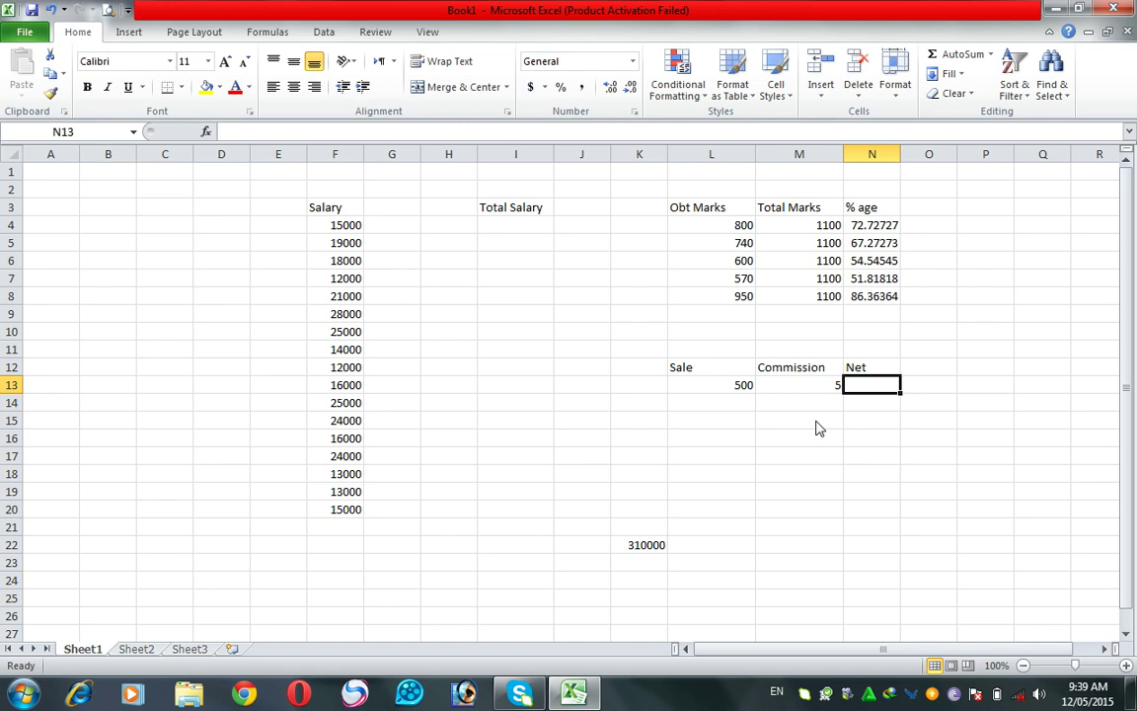
# Enter the Net formula =L13*M13/100 in N13
pyautogui.write('=')
pyautogui.click(738, 386)
pyautogui.write('*')
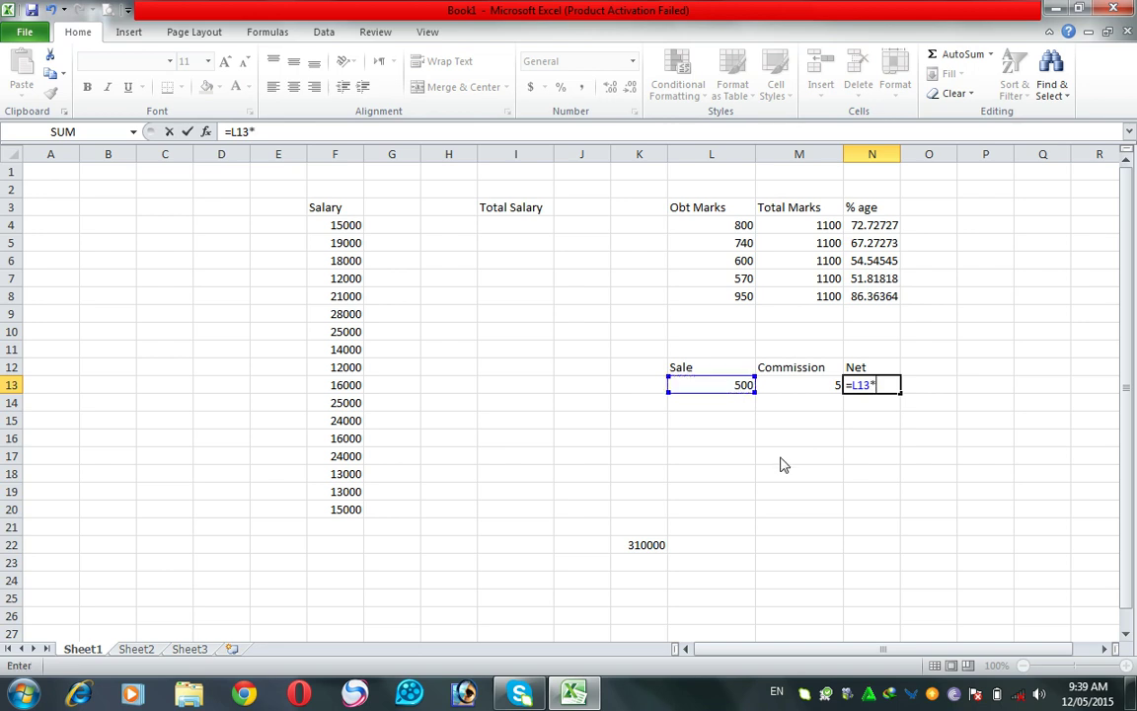
pyautogui.click(791, 387)
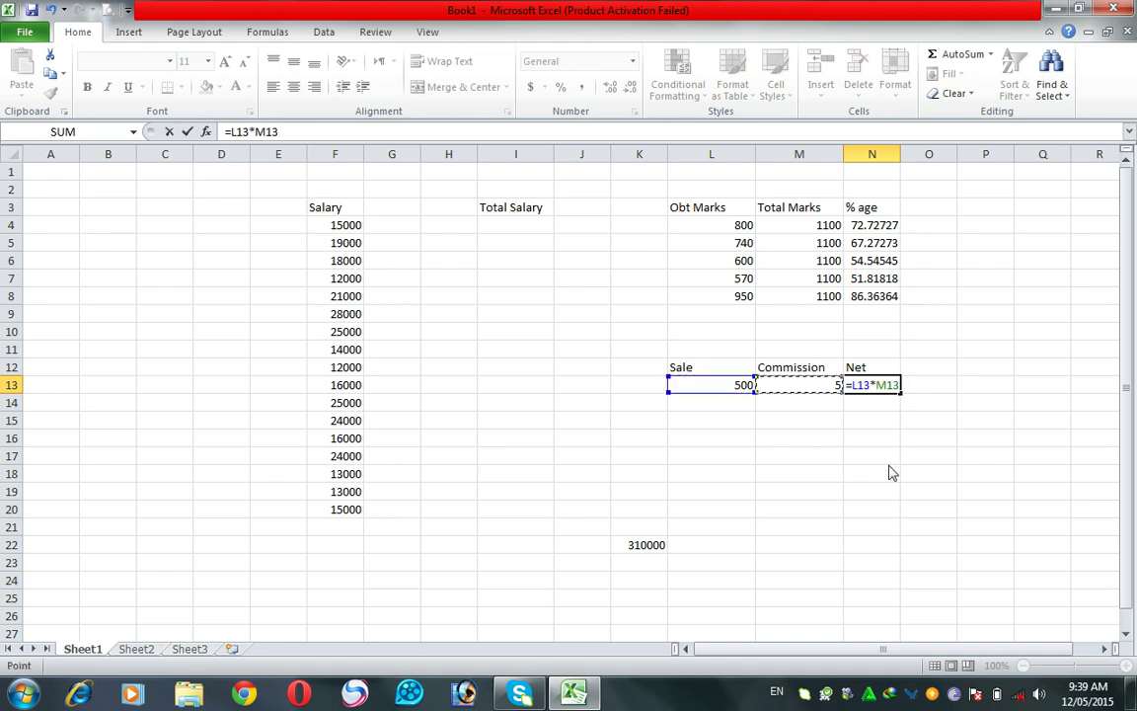
pyautogui.write('/100')
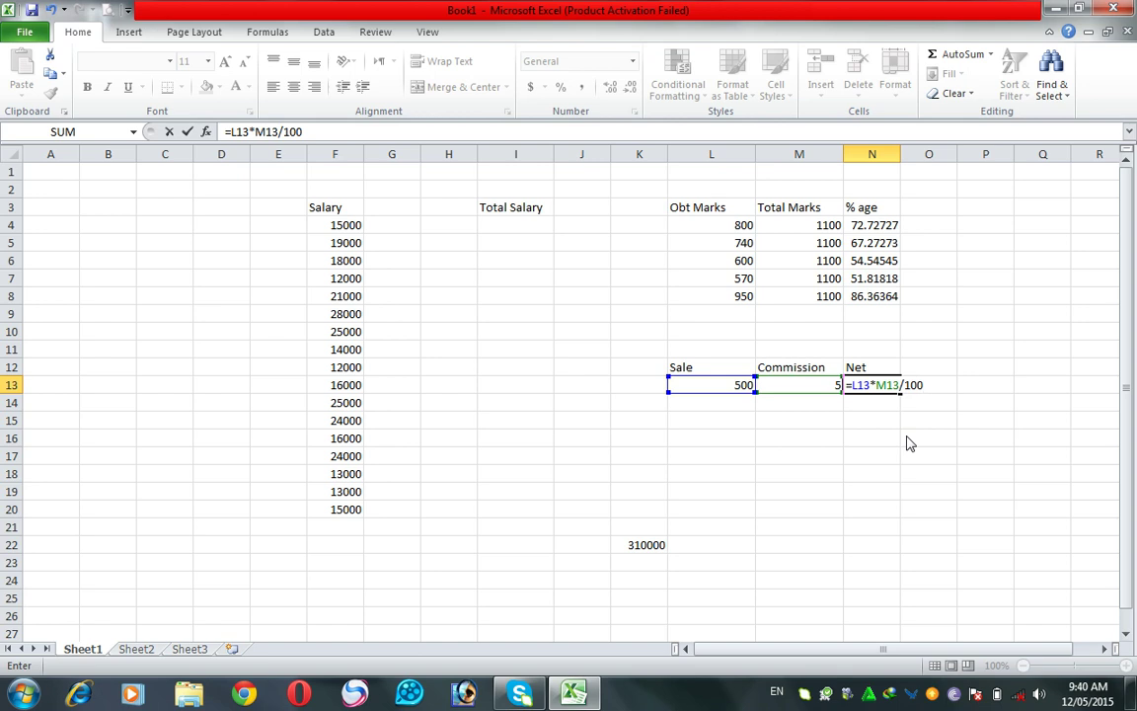
pyautogui.press('Return')
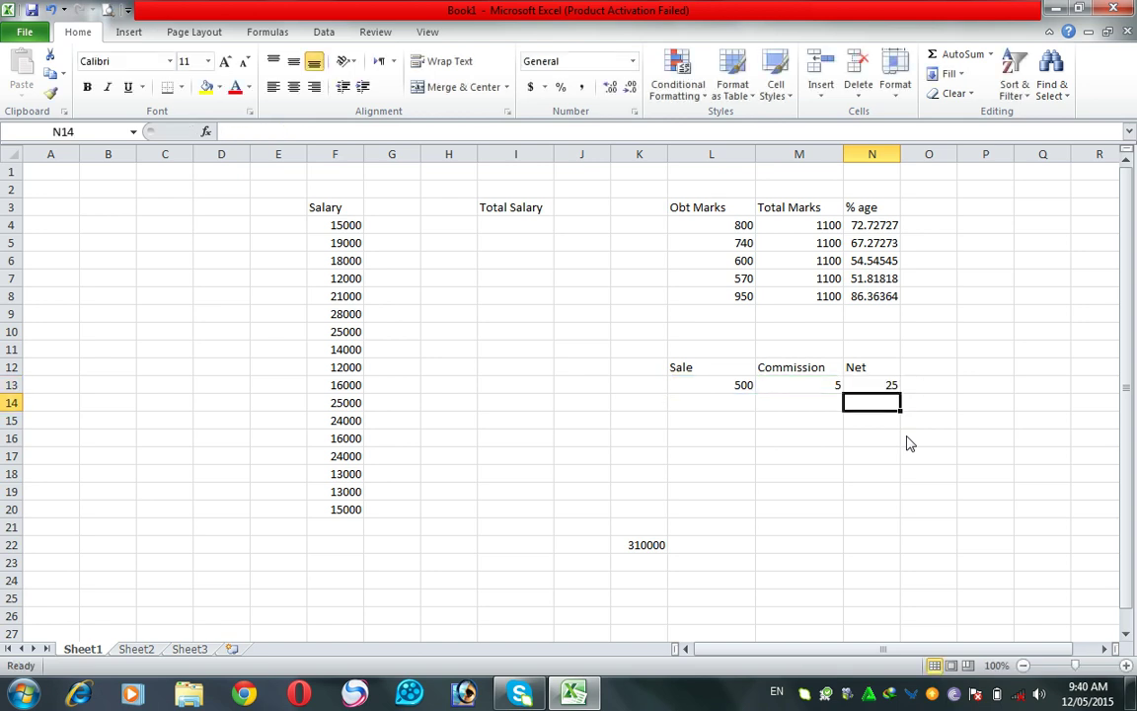
# Clear and re-enter the N13 formula as =L13*M13/100, correcting the mistyped divisor 60 to 100
pyautogui.press('Up')
pyautogui.press('Delete')
pyautogui.write('=')
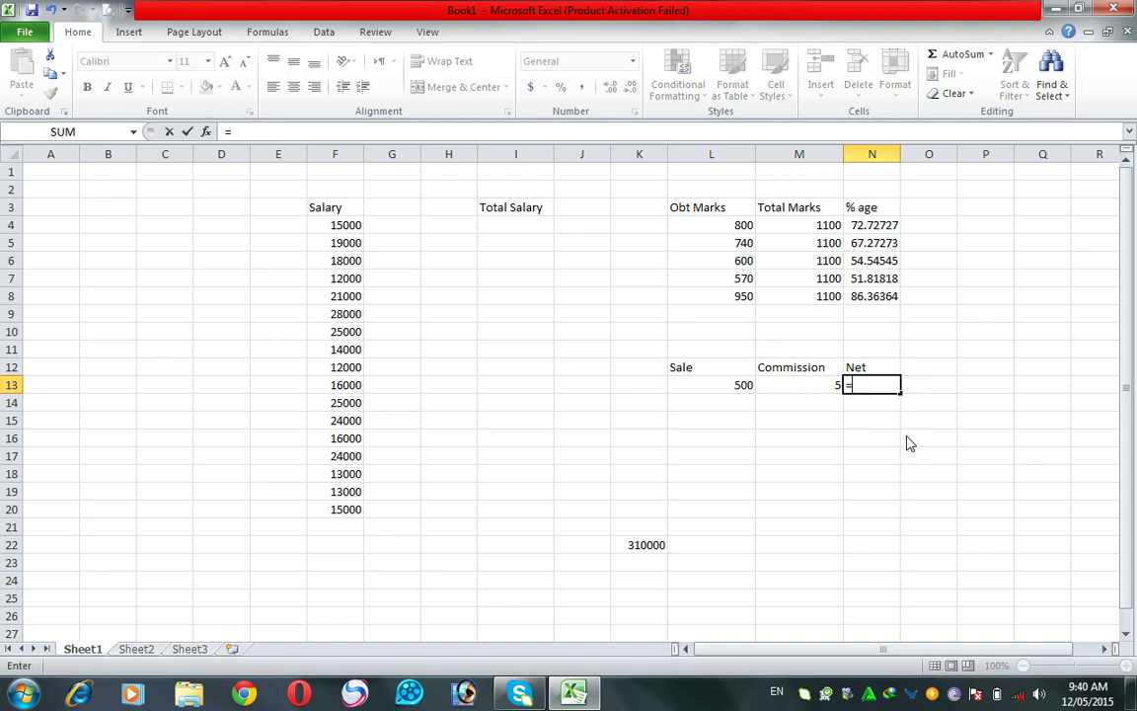
pyautogui.click(706, 392)
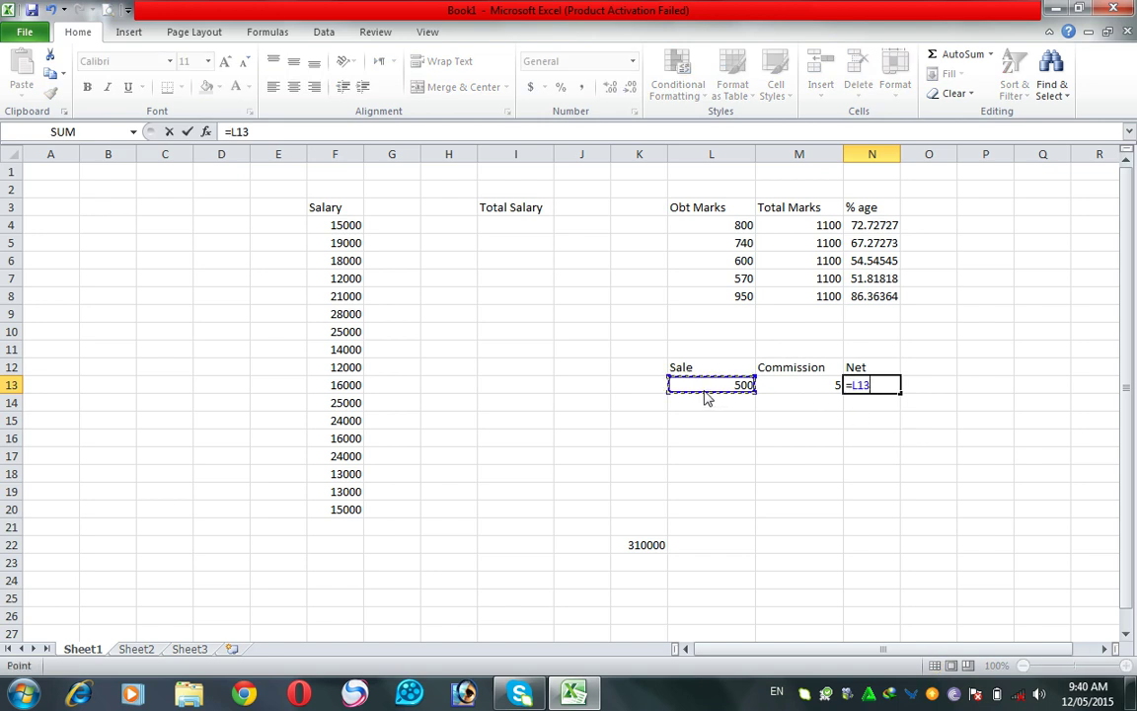
pyautogui.write('*')
pyautogui.click(783, 393)
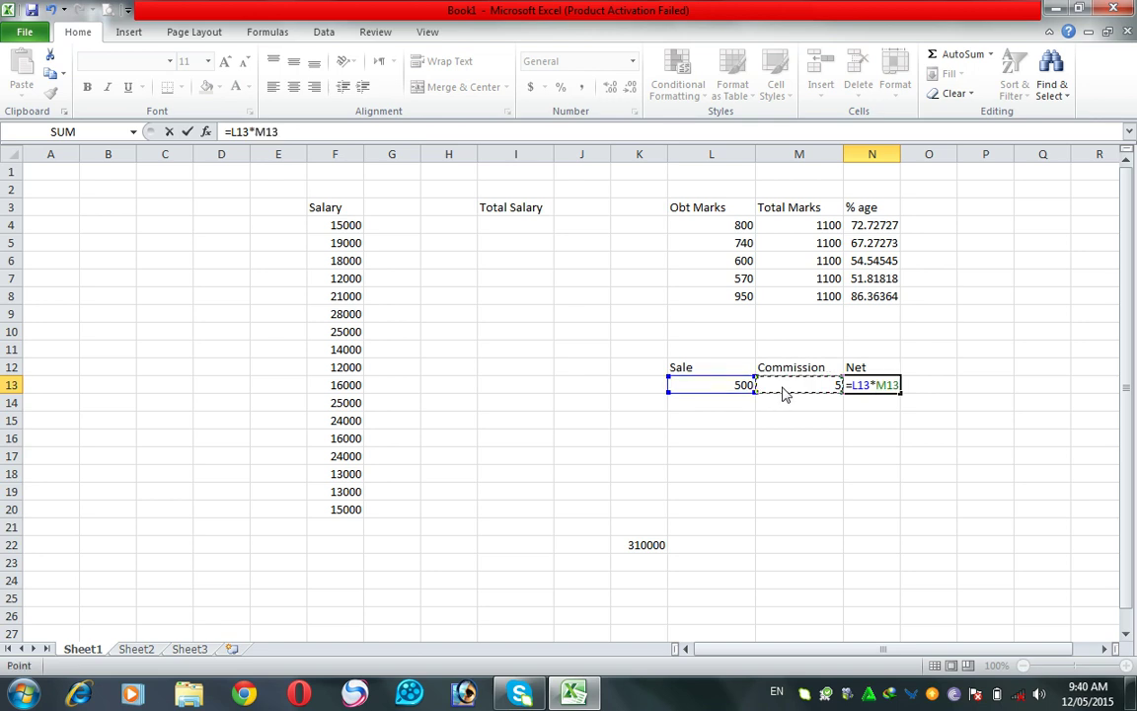
pyautogui.write('/60')
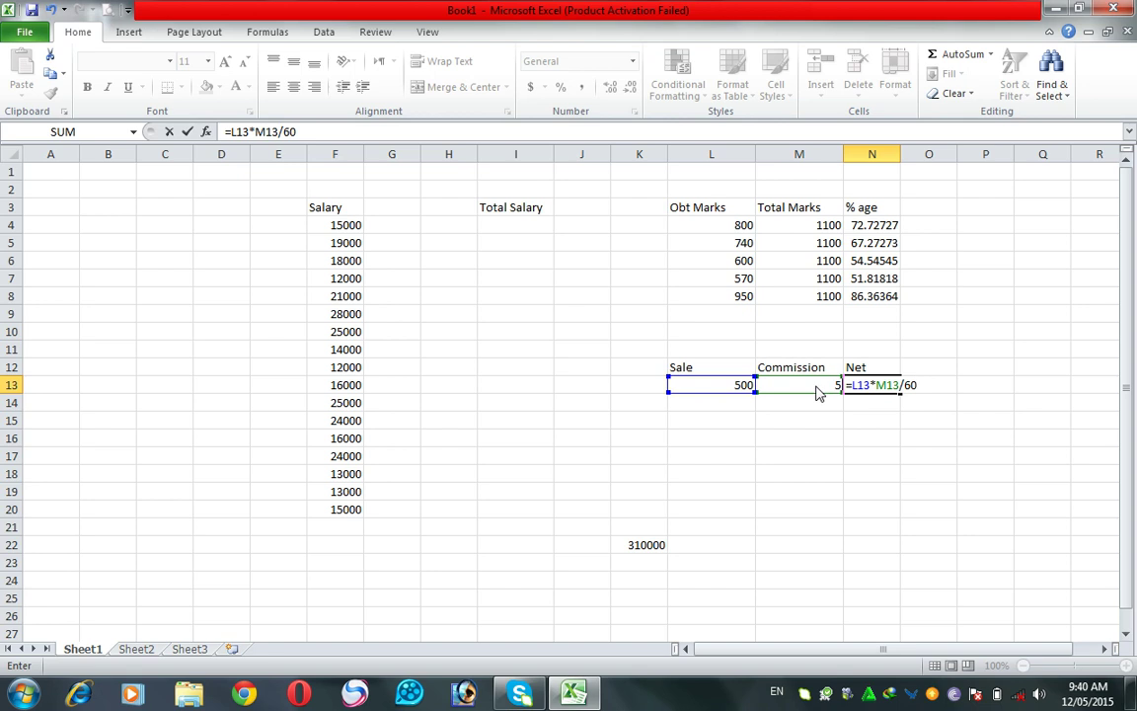
pyautogui.press('BackSpace')
pyautogui.press('BackSpace')
pyautogui.write('100')
pyautogui.press('Return')
pyautogui.press('Up')
pyautogui.press('Left')
pyautogui.press('Left')
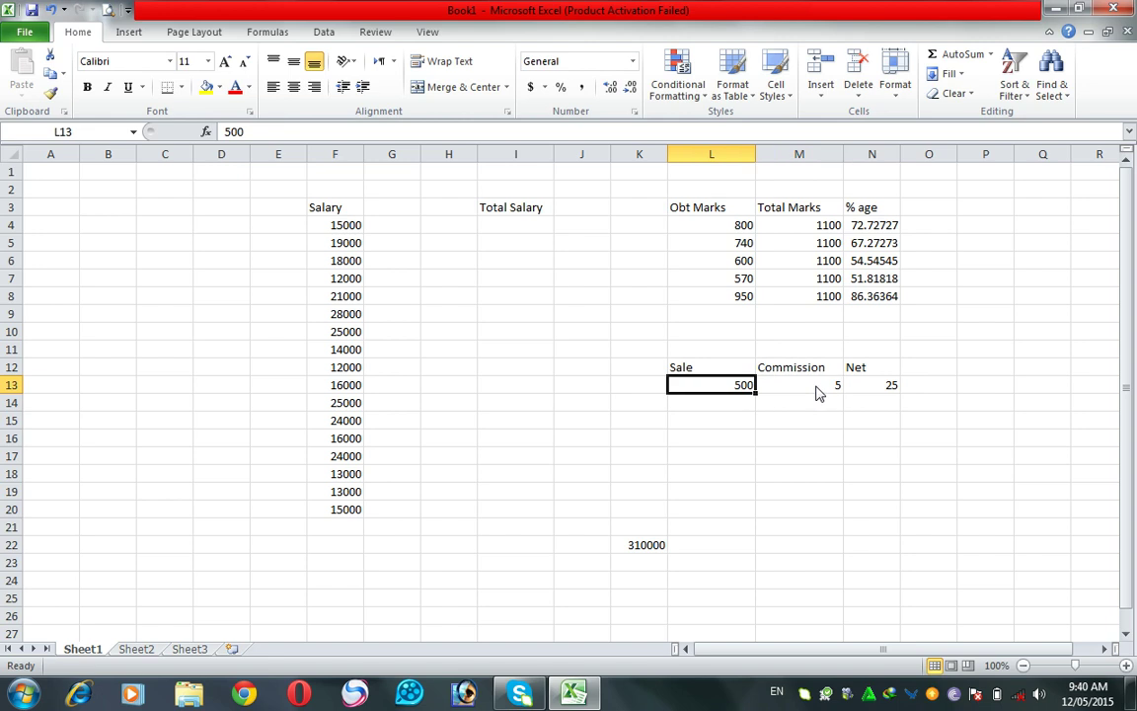
# Change the Sale in L13 to 25000
pyautogui.write('25000')
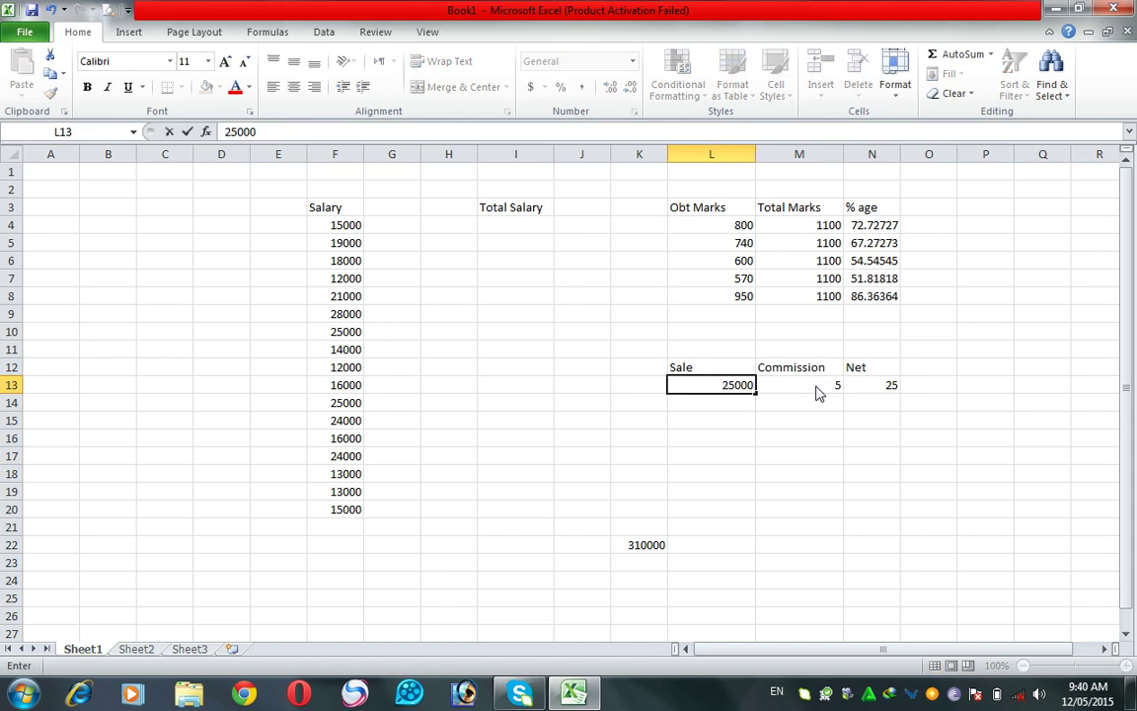
pyautogui.press('Return')
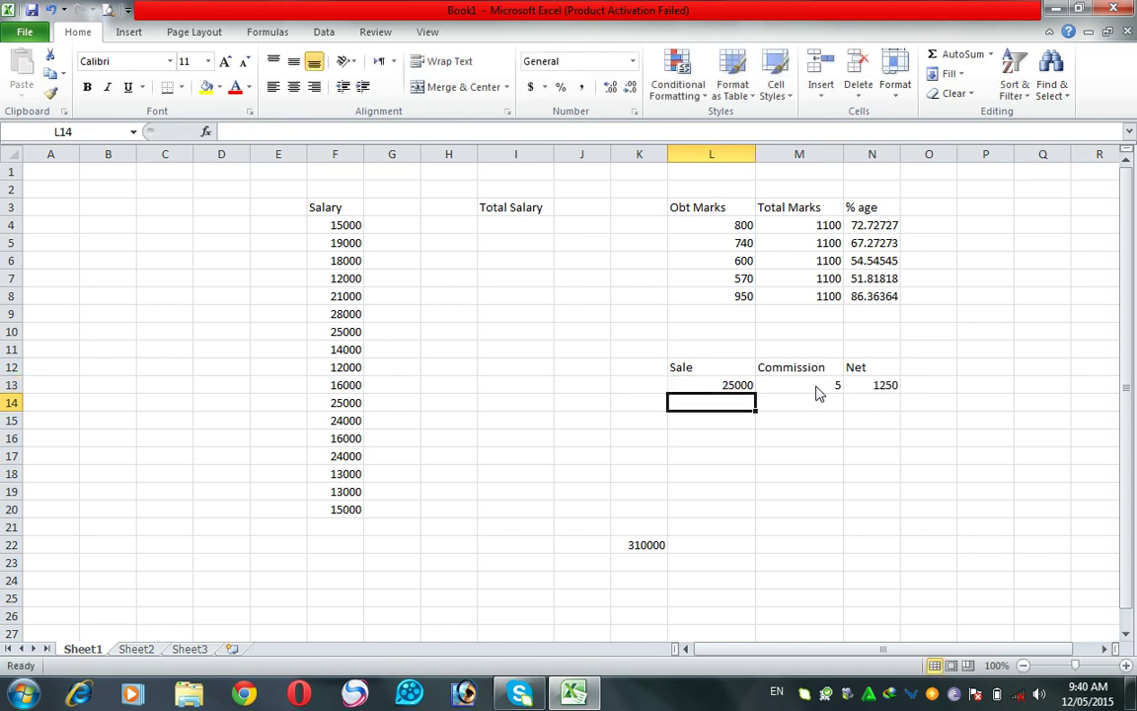
pyautogui.click(867, 391)
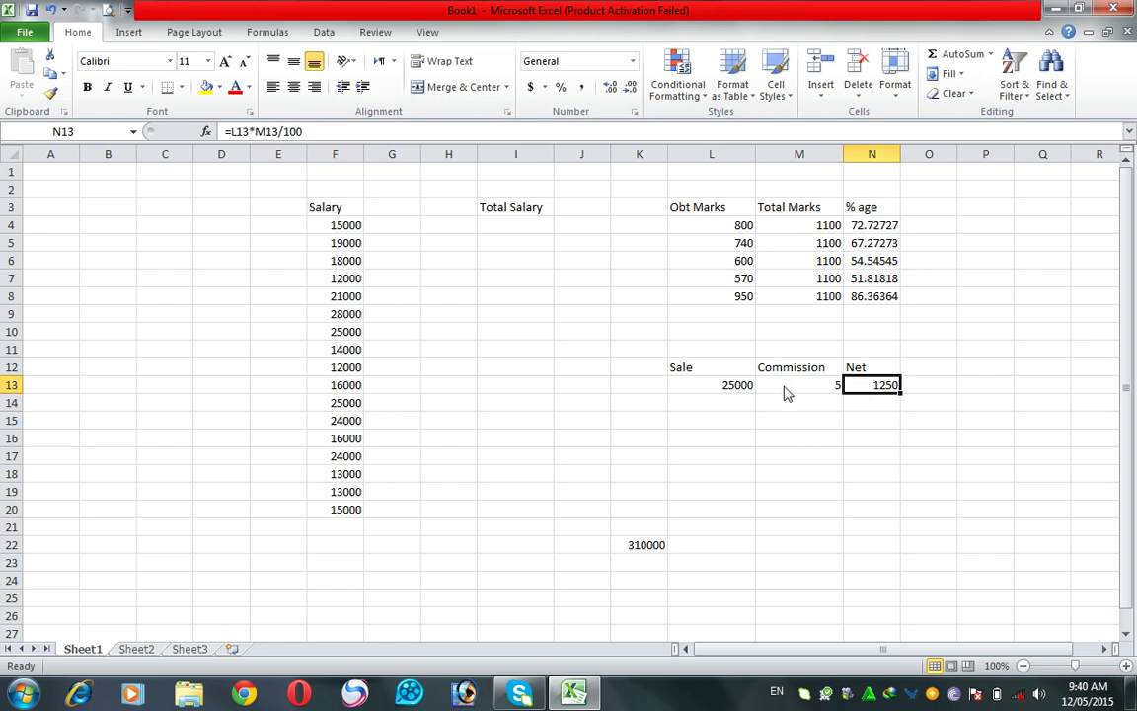
pyautogui.press('Left')
pyautogui.press('Left')
pyautogui.press('Right')
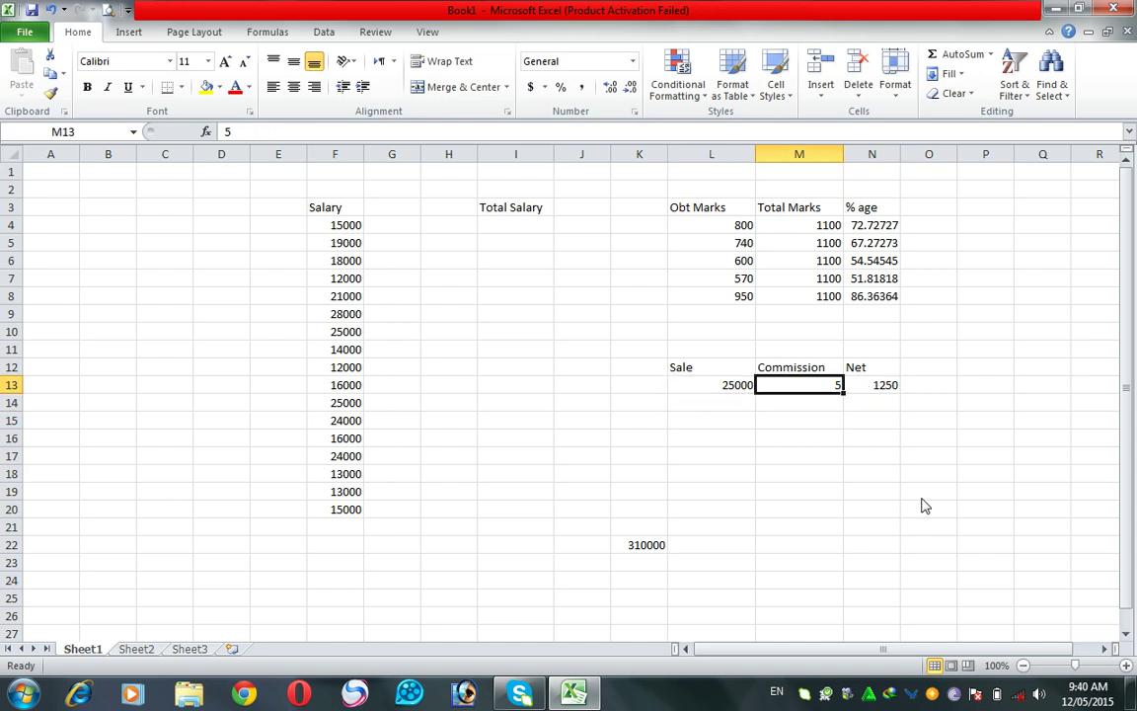
# Try Commission values of 3, 2 and 1.5 in M13, checking Net each time
pyautogui.write('3')
pyautogui.press('Return')
pyautogui.press('Up')
pyautogui.press('Right')
pyautogui.click(815, 385)
pyautogui.write('2')
pyautogui.press('Return')
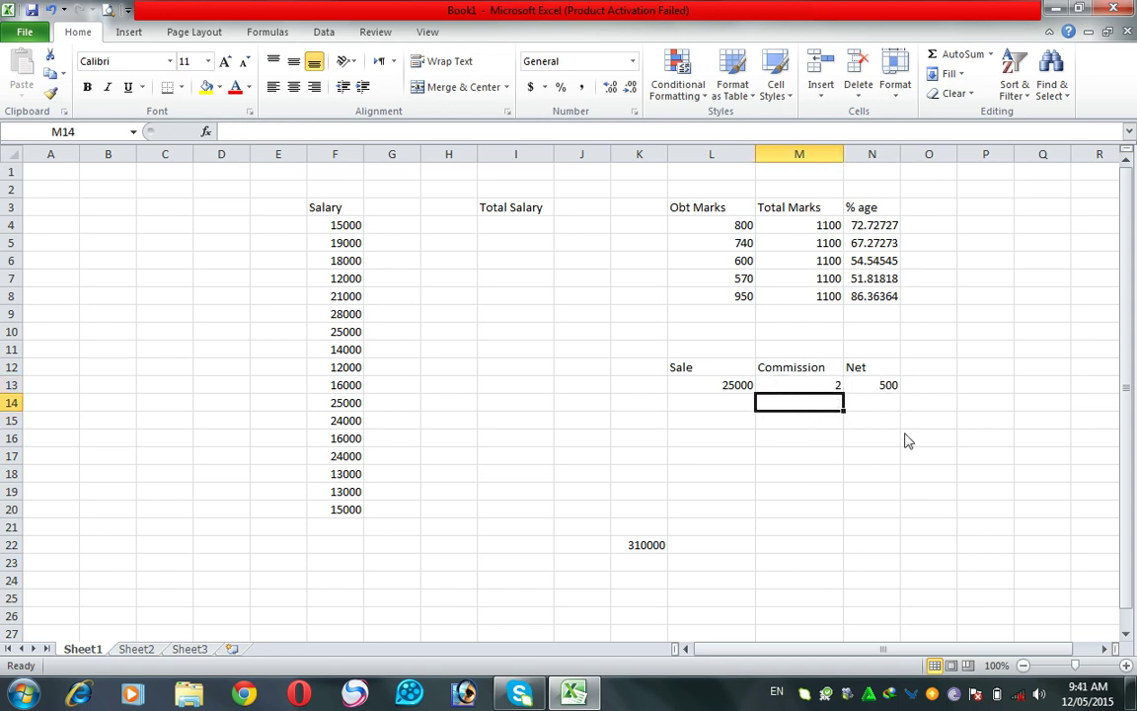
pyautogui.press('Up')
pyautogui.write('1.5')
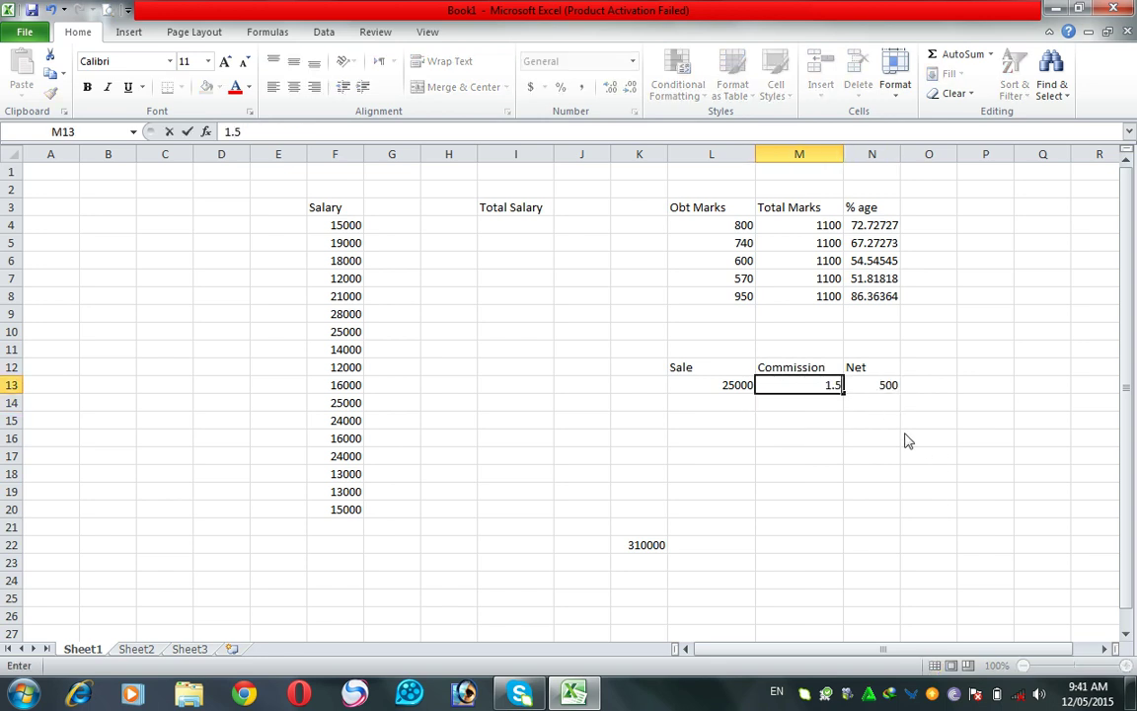
pyautogui.press('Return')
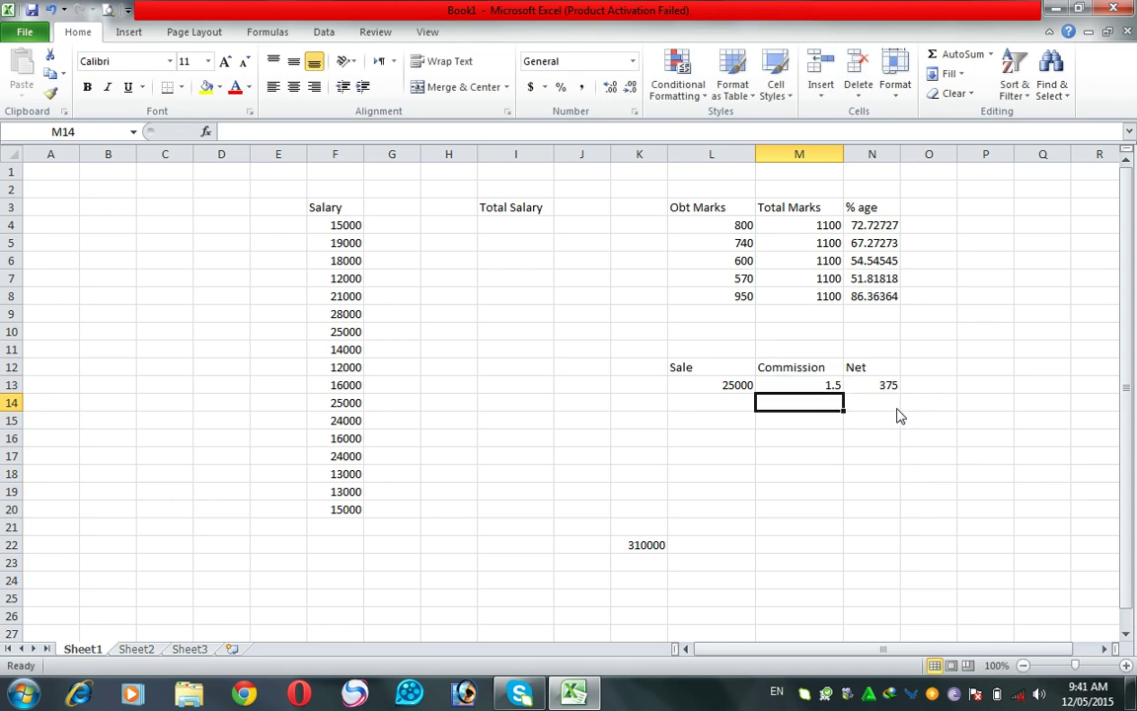
# Set the Commission in M13 to 1 so Net shows 250
pyautogui.click(885, 391)
pyautogui.press('Left')
pyautogui.press('Left')
pyautogui.press('Right')
pyautogui.write('1')
pyautogui.press('Return')
# Copy the Sale/Commission/Net table L12:N13 and paste it at L17
pyautogui.moveTo(683, 371); pyautogui.dragTo(855, 391)
pyautogui.rightClick(805, 373)
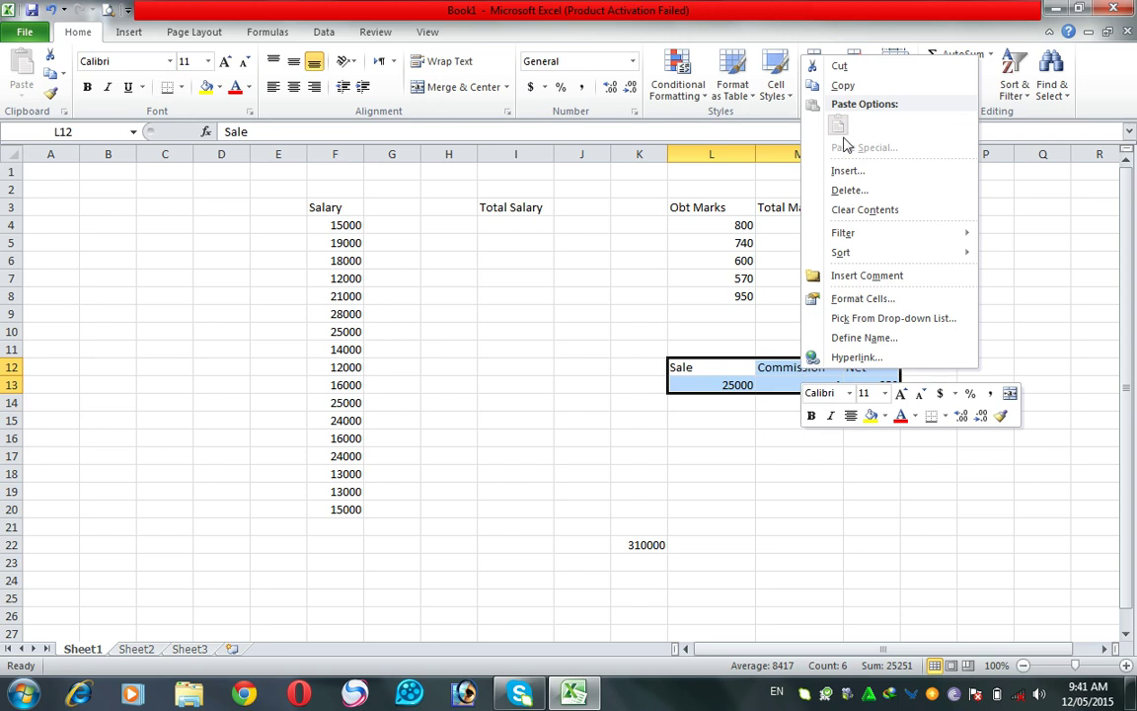
pyautogui.click(834, 84)
pyautogui.click(721, 452)
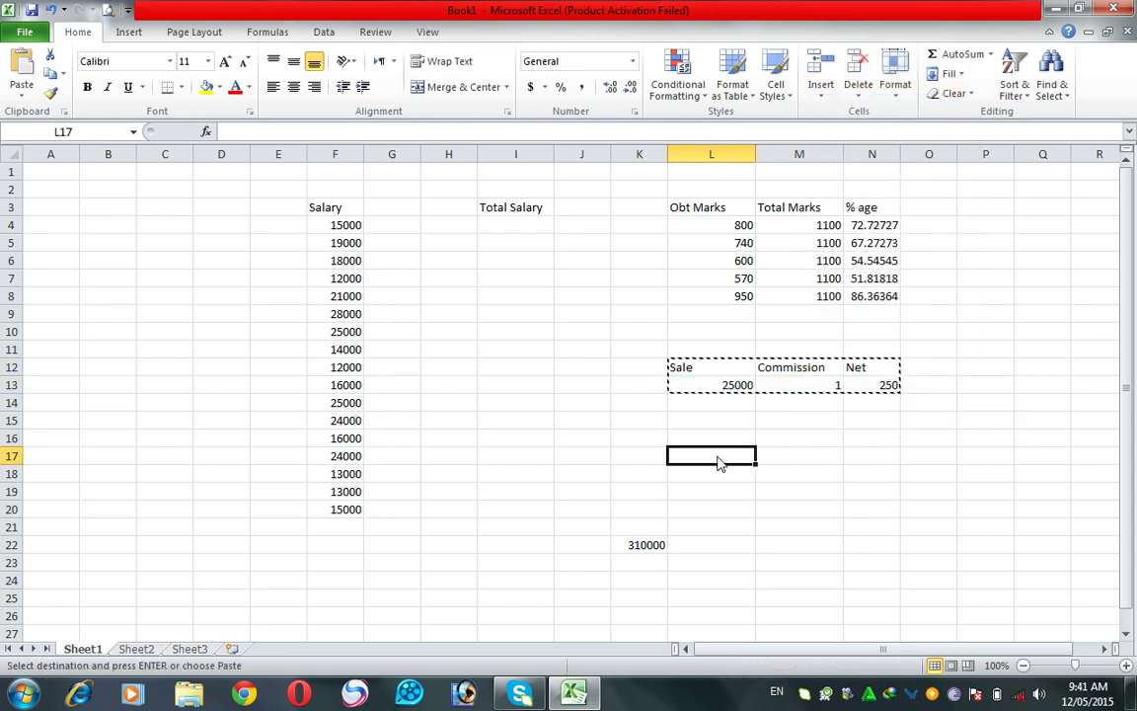
pyautogui.rightClick(721, 454)
pyautogui.click(756, 226)
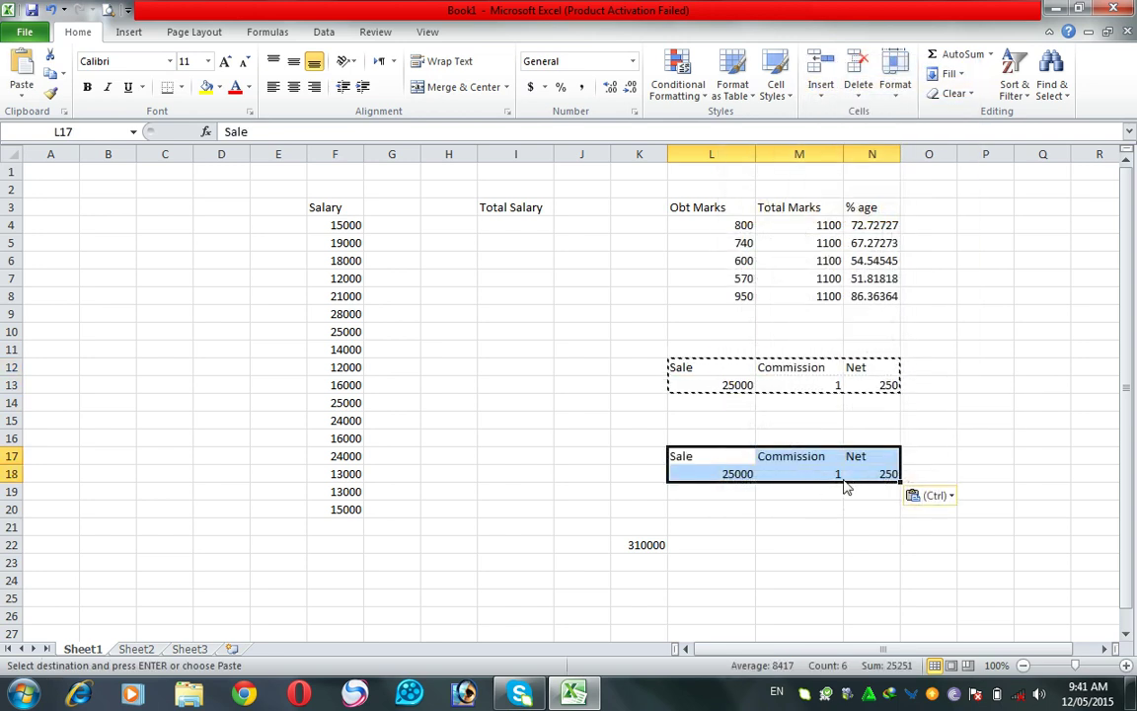
# Clear the copied values in M18:N18 and enter a 2% Commission in M18
pyautogui.click(837, 474)
pyautogui.hotkey('shift', 'Right')
pyautogui.press('Delete')
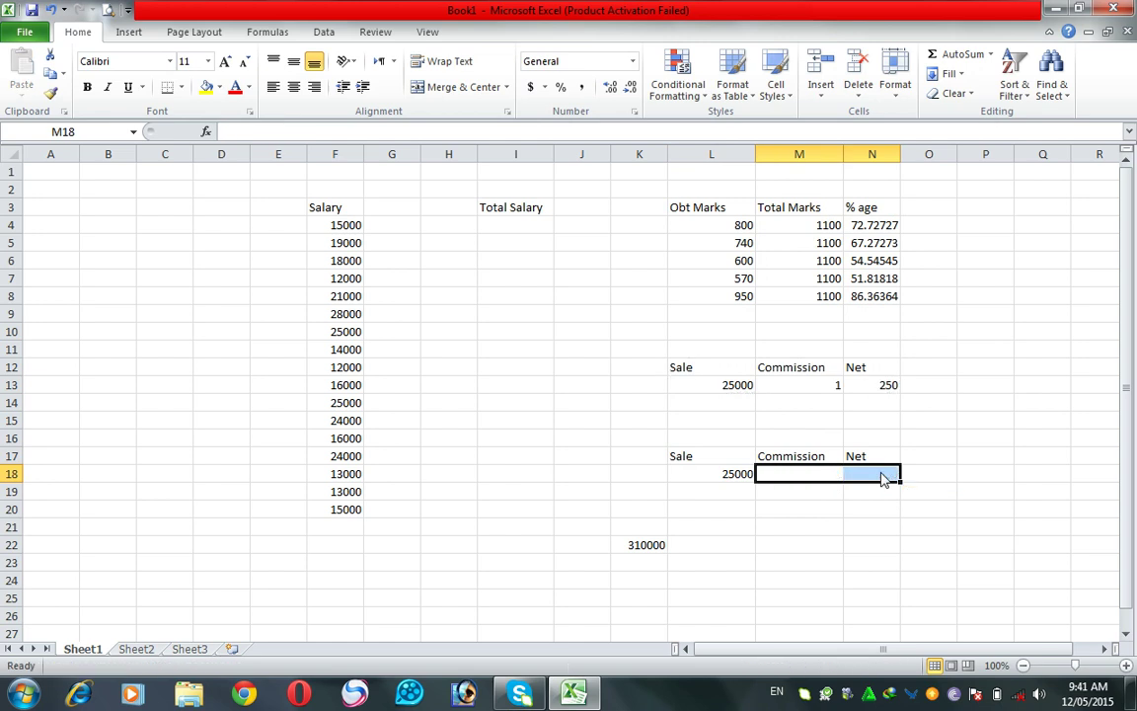
pyautogui.press('Left')
pyautogui.press('Right')
pyautogui.write('2')
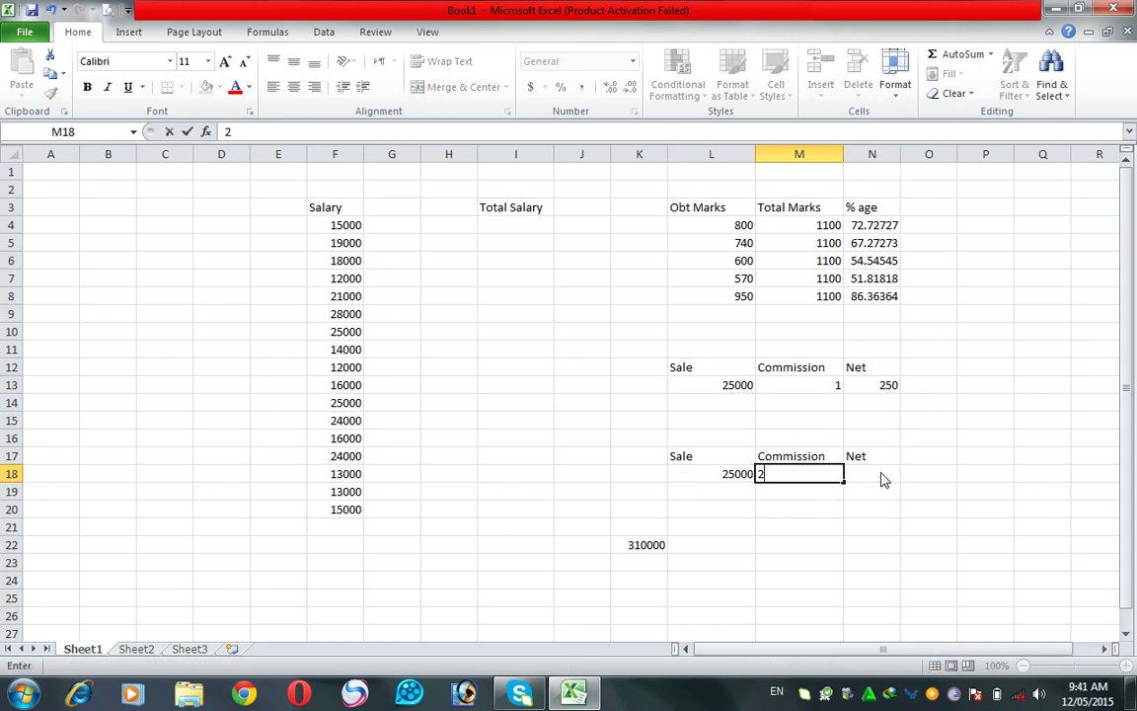
pyautogui.write('%')
pyautogui.click(883, 479)
pyautogui.press('Left')
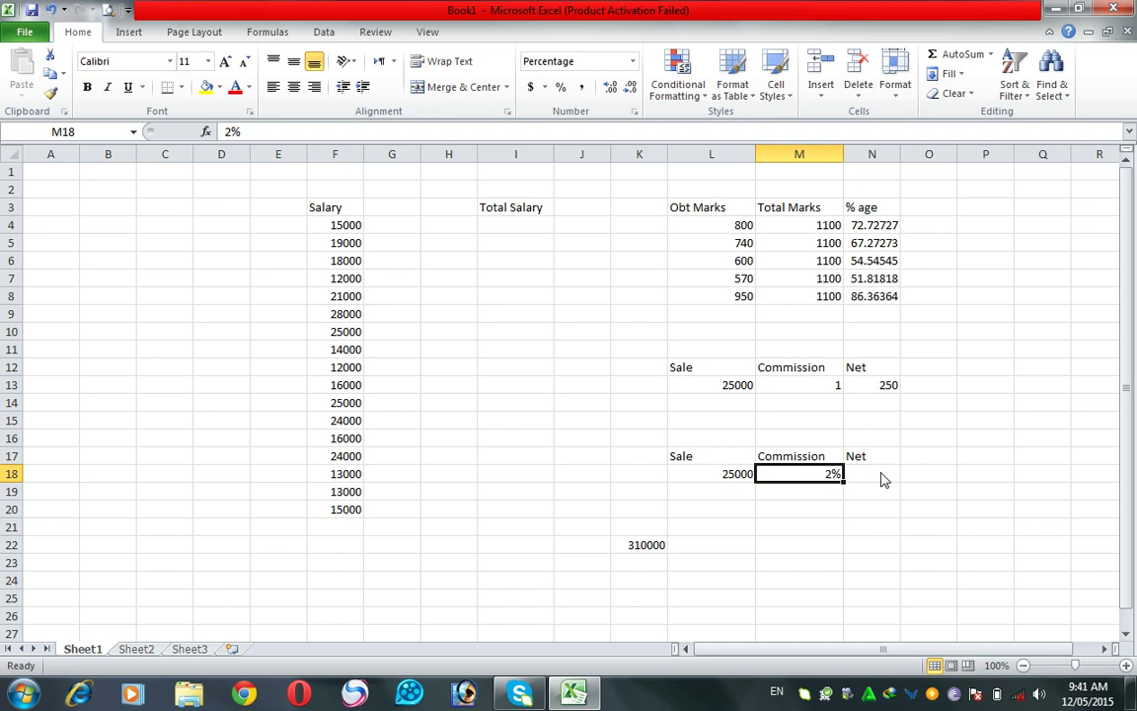
pyautogui.click(883, 478)
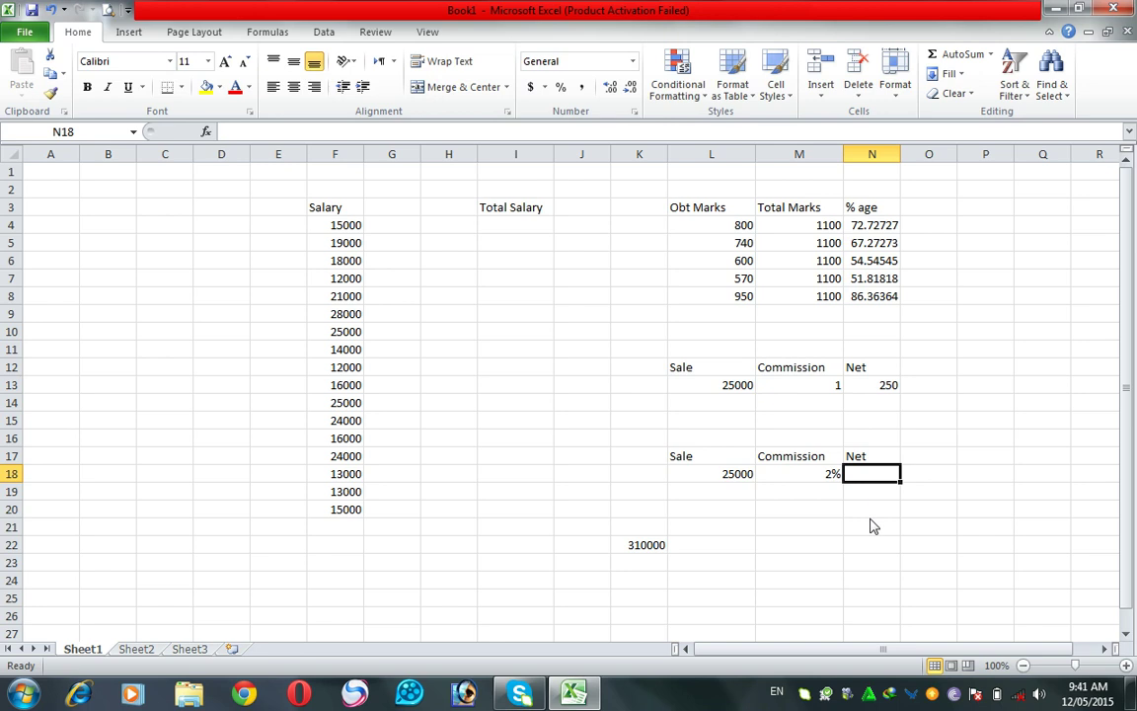
# Enter the formula =L18*M18 in Net cell N18
pyautogui.write('=')
pyautogui.press('Left')
pyautogui.press('Left')
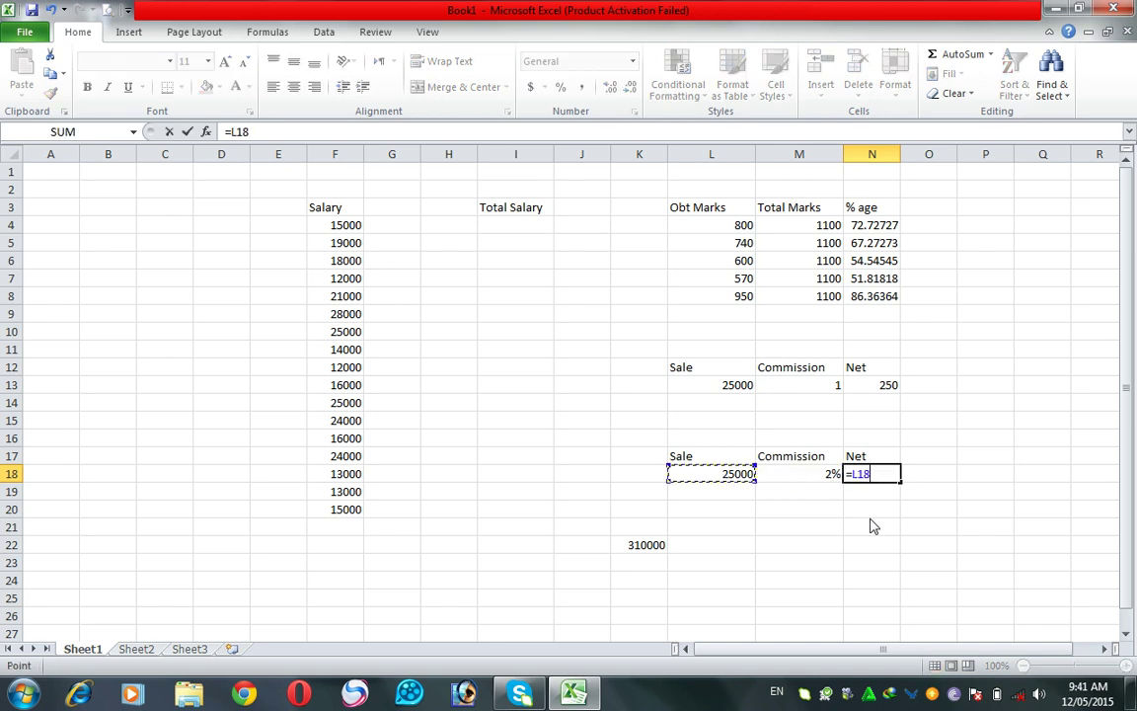
pyautogui.write('*')
pyautogui.press('Left')
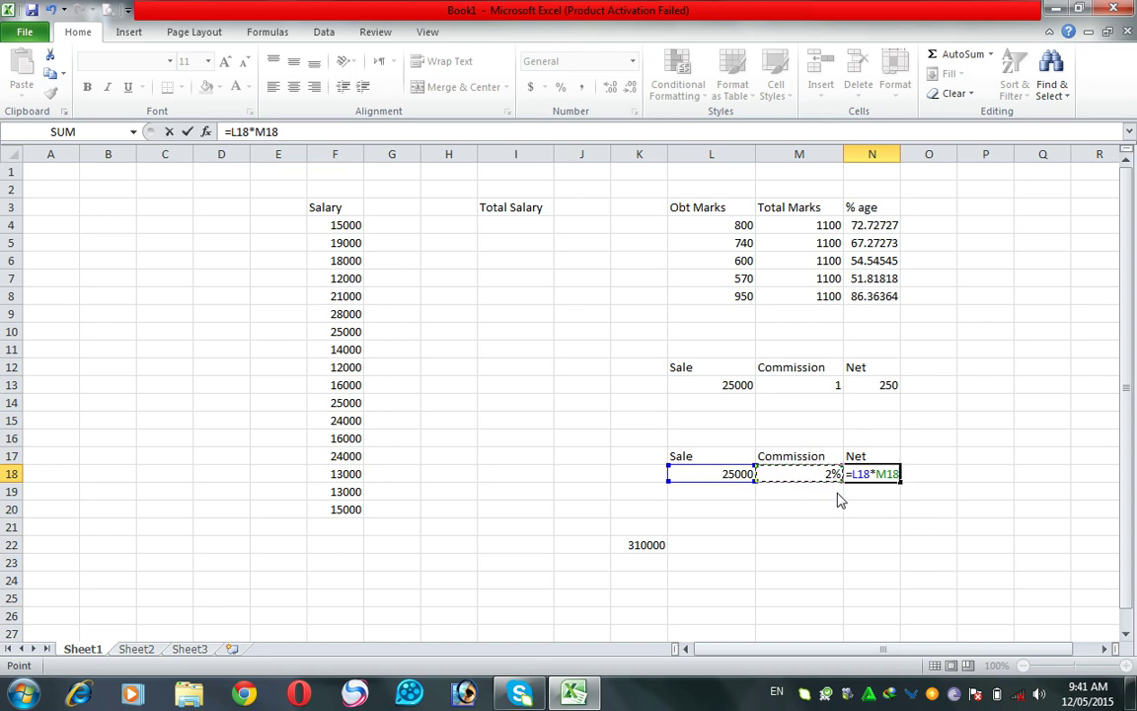
pyautogui.press('Return')
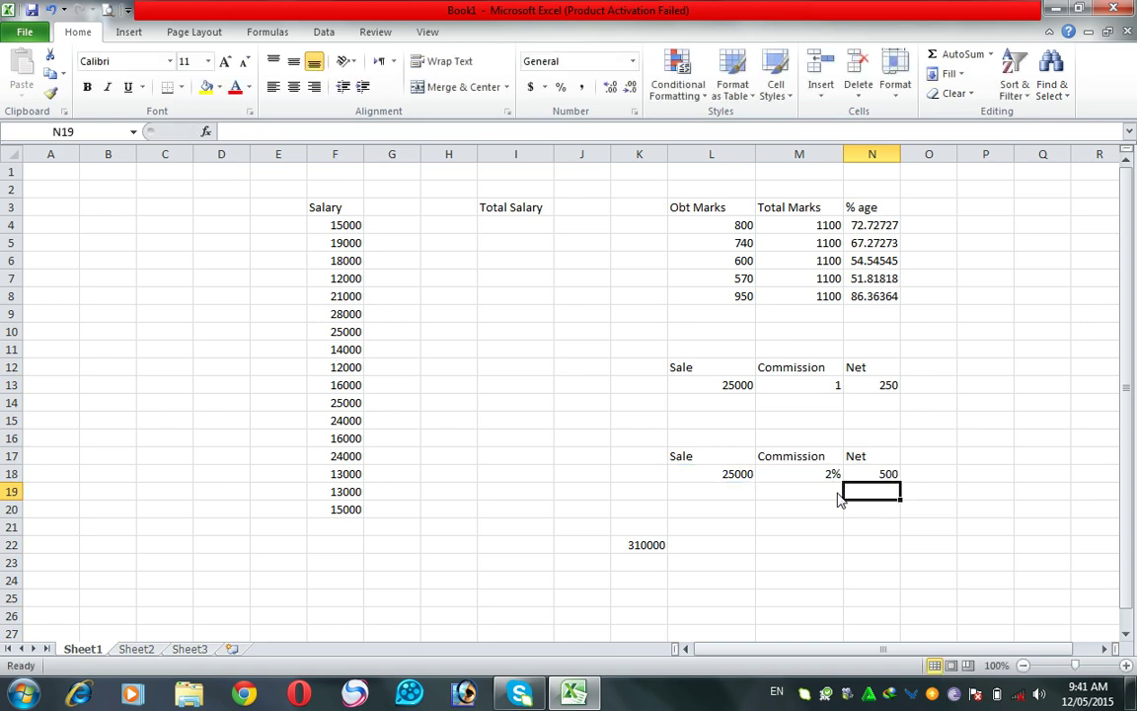
# Change the Commission in M18 to 1%, then 50%, then 3%, so Net shows 750
pyautogui.press('Up')
pyautogui.press('Left')
pyautogui.write('1')
pyautogui.press('Return')
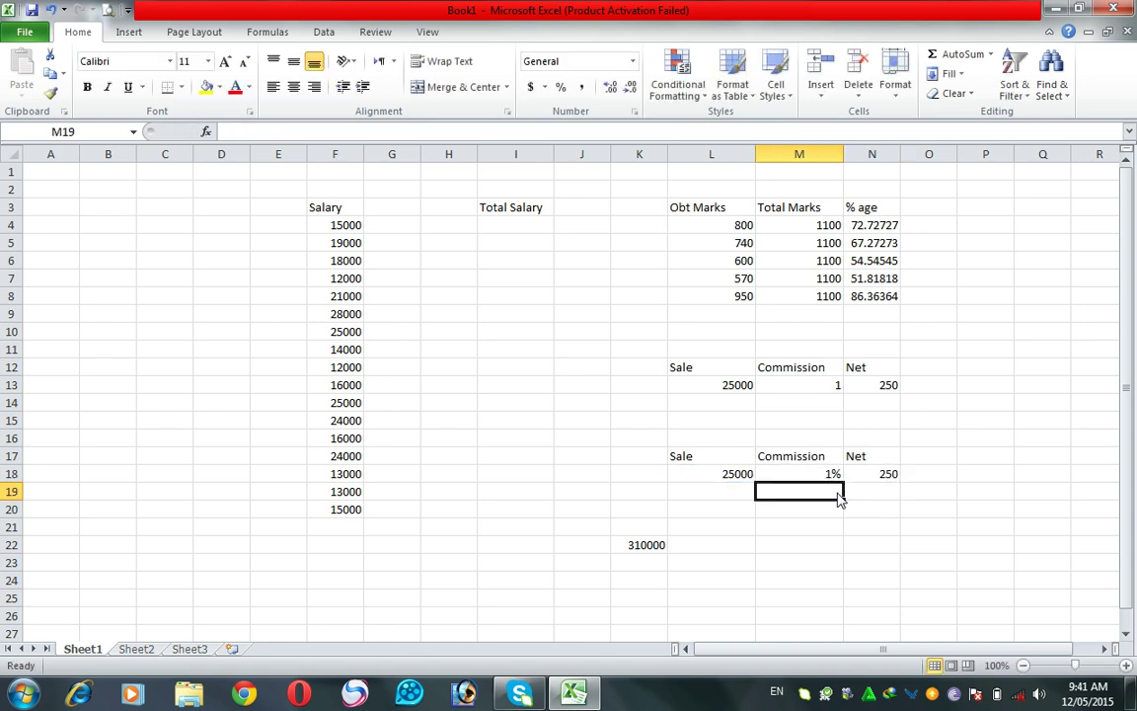
pyautogui.press('Up')
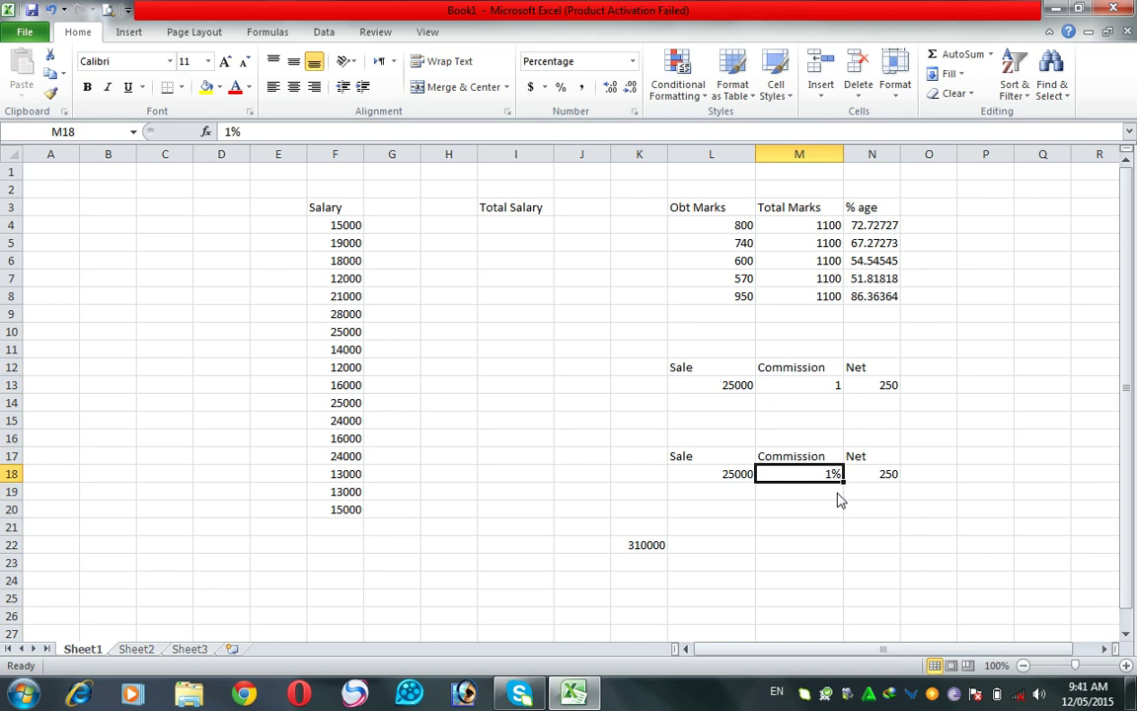
pyautogui.write('50')
pyautogui.press('Return')
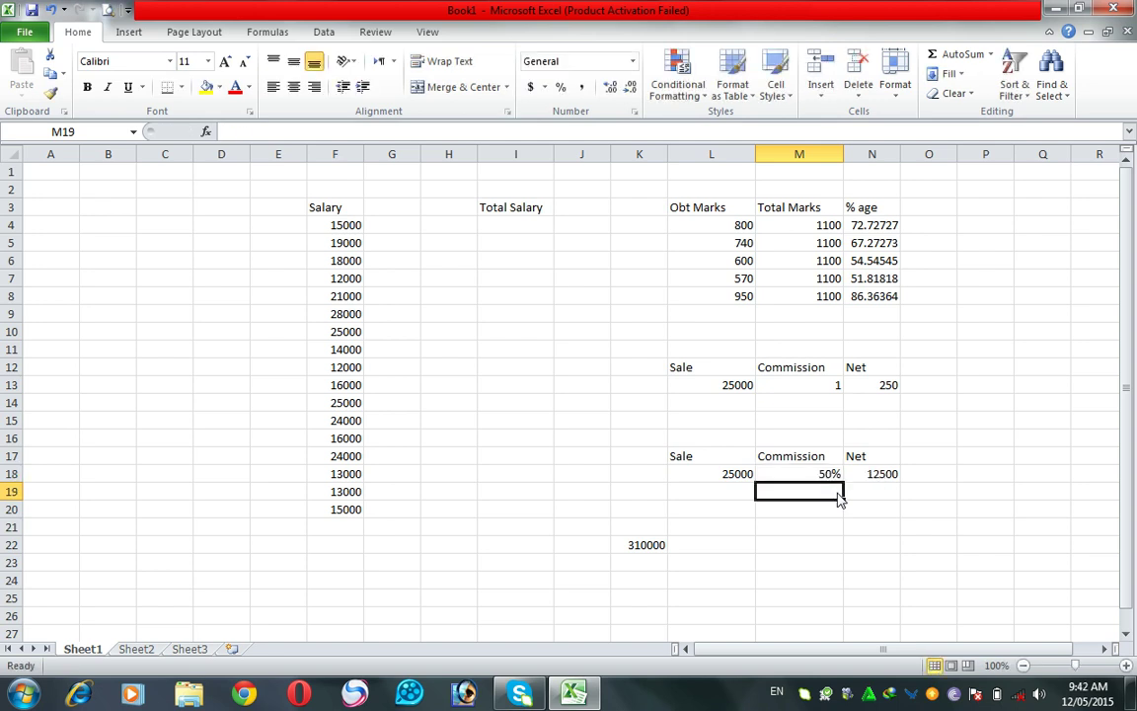
pyautogui.press('Up')
pyautogui.write('3')
pyautogui.press('Return')
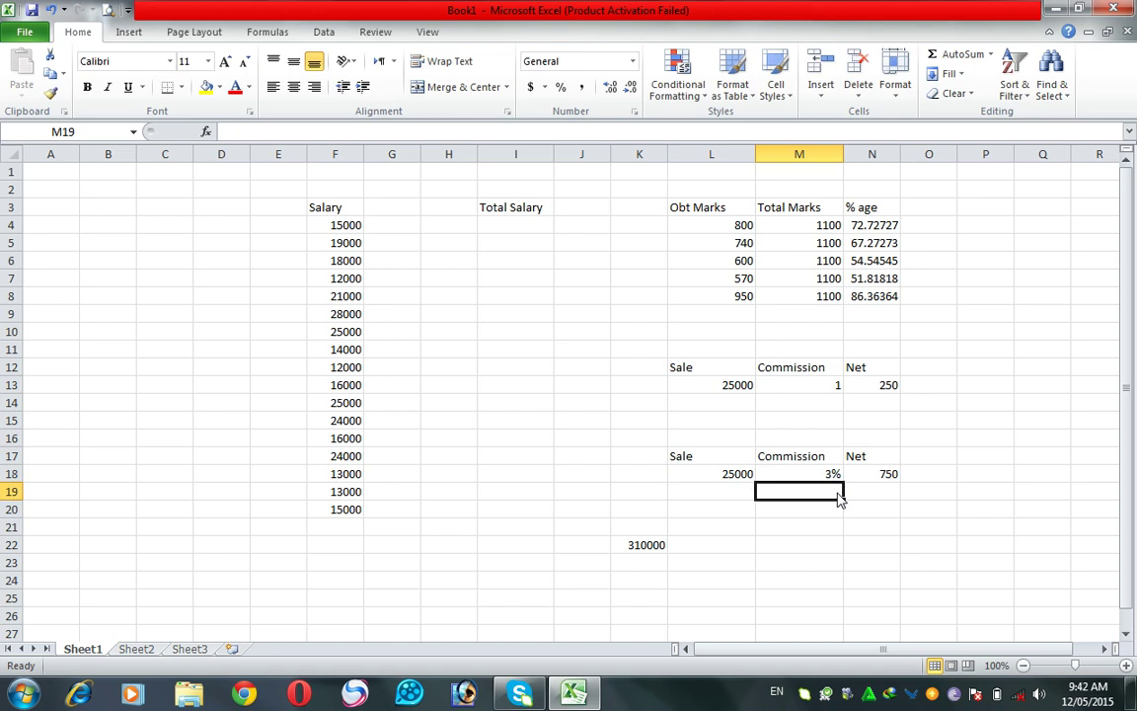